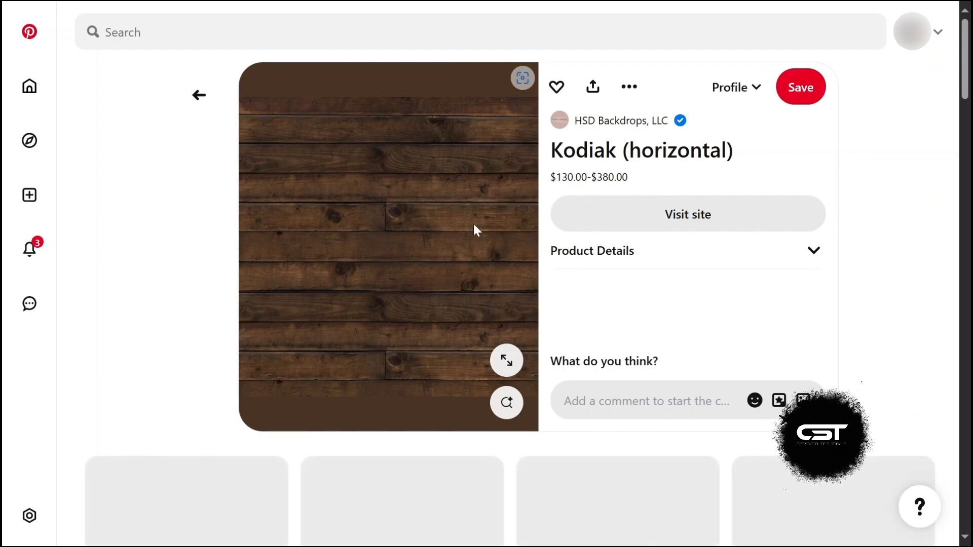
Step: Download the Kodiak wood-planks pin image
click(638, 87)
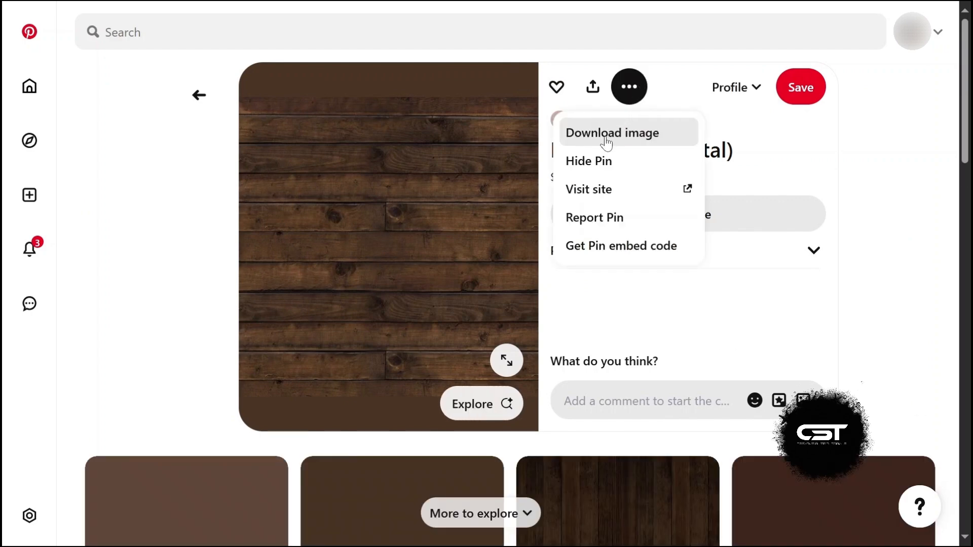
click(604, 136)
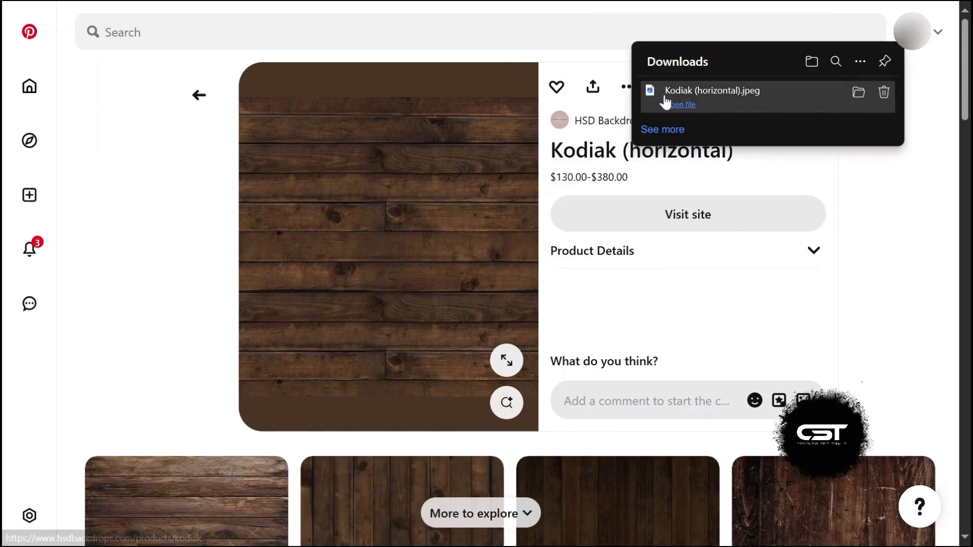
Step: Search again for apollo 11 historic pictures and download the image of the astronaut beside the flag
click(532, 32)
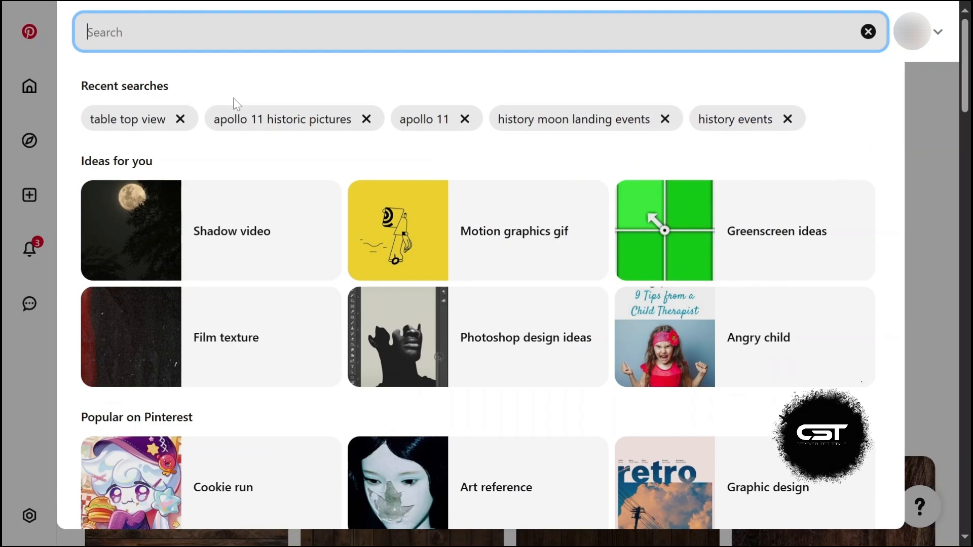
click(255, 131)
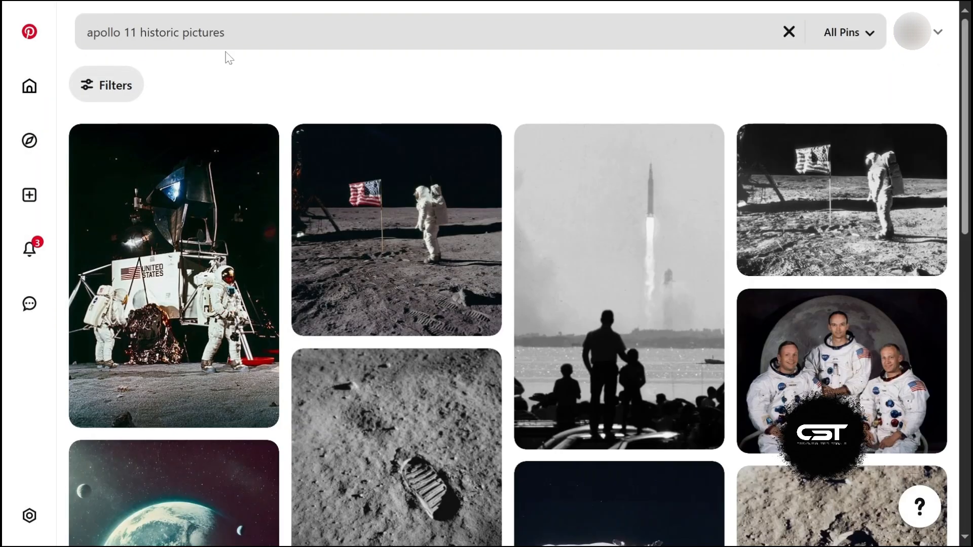
mouse_move(407, 238)
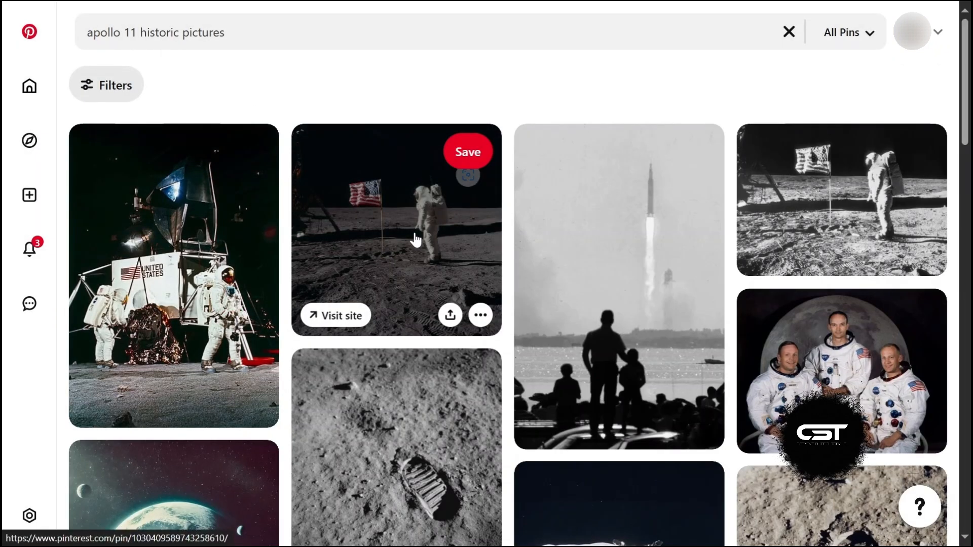
click(826, 213)
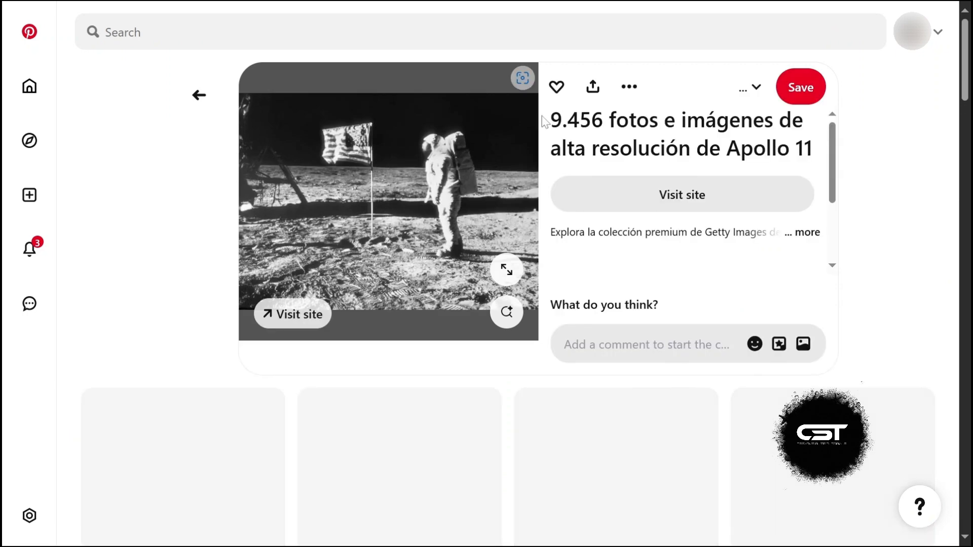
click(632, 92)
click(609, 133)
Step: Open the related pin of two astronauts in the simulator cockpit and download its image
scroll(359, 306, down, 3)
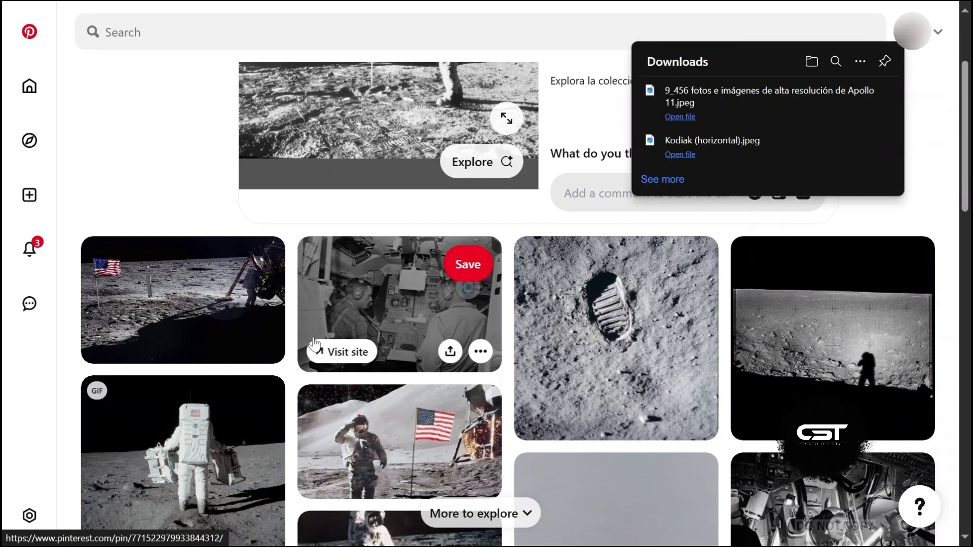
click(359, 306)
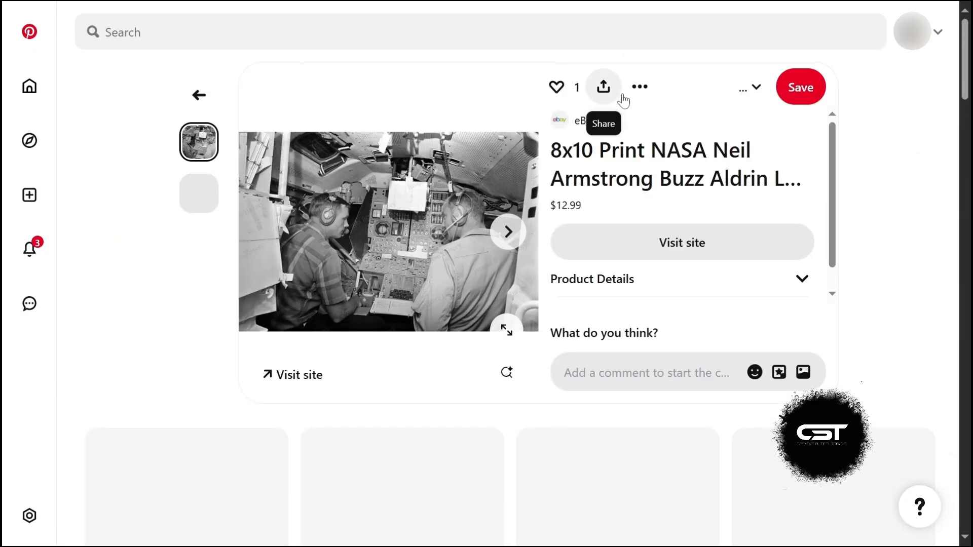
click(639, 88)
click(596, 137)
Step: Open the Apollo command module lunar orbit pin and download its image
scroll(434, 364, down, 12)
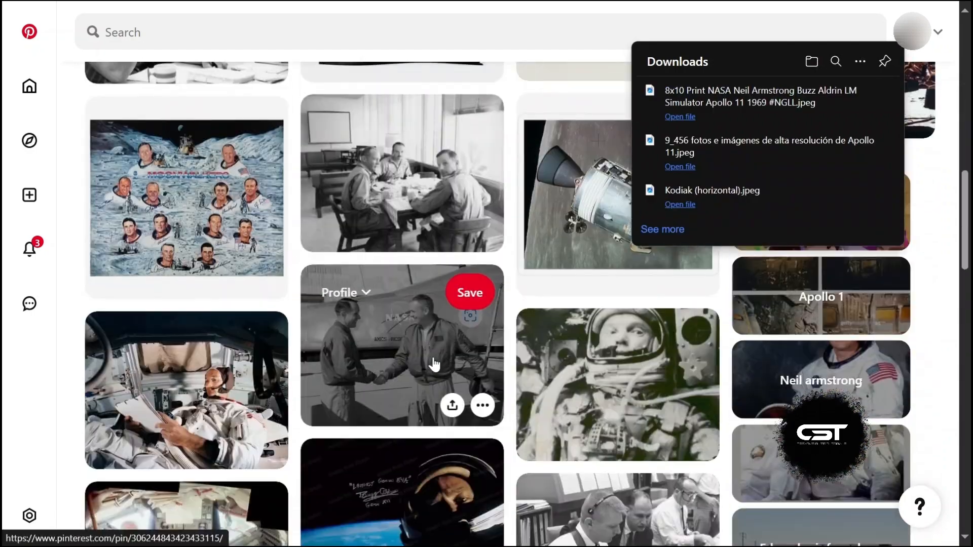
click(577, 202)
click(638, 88)
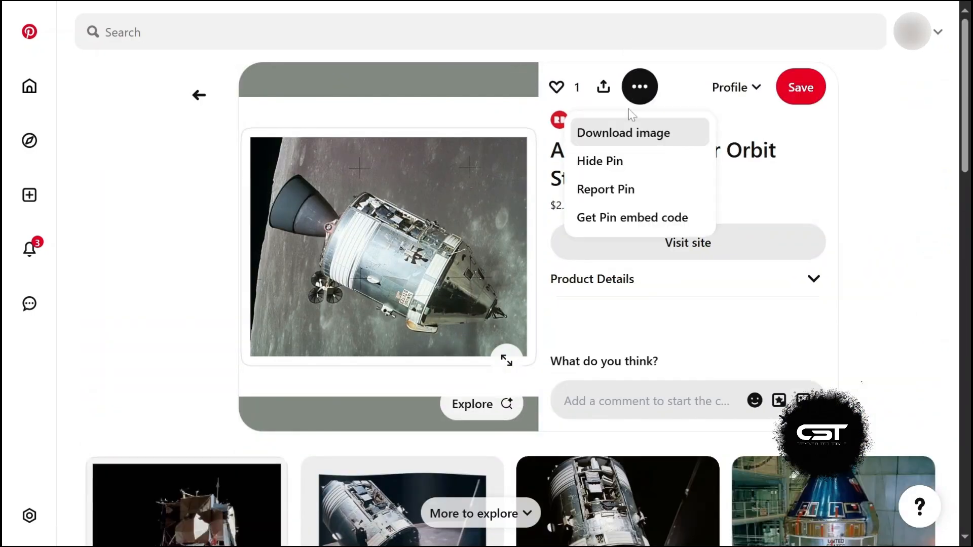
click(611, 132)
Step: Return to the previous pin, open the lunar footprint pin and download its image
click(198, 93)
scroll(71, 66, up, 12)
click(85, 93)
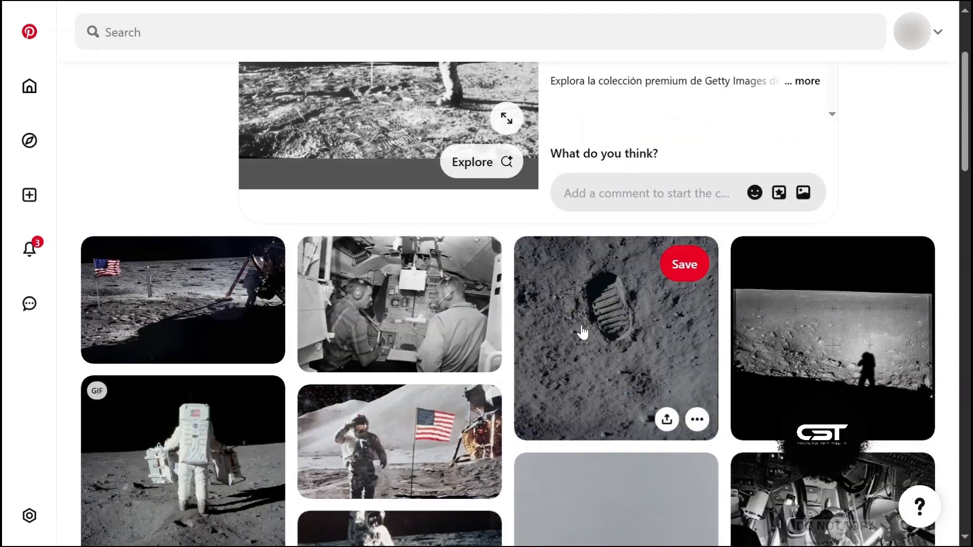
click(582, 333)
click(627, 88)
click(603, 135)
Step: Browse the related Apollo 11 pins, opening several astronaut photos and returning back
scroll(339, 310, down, 15)
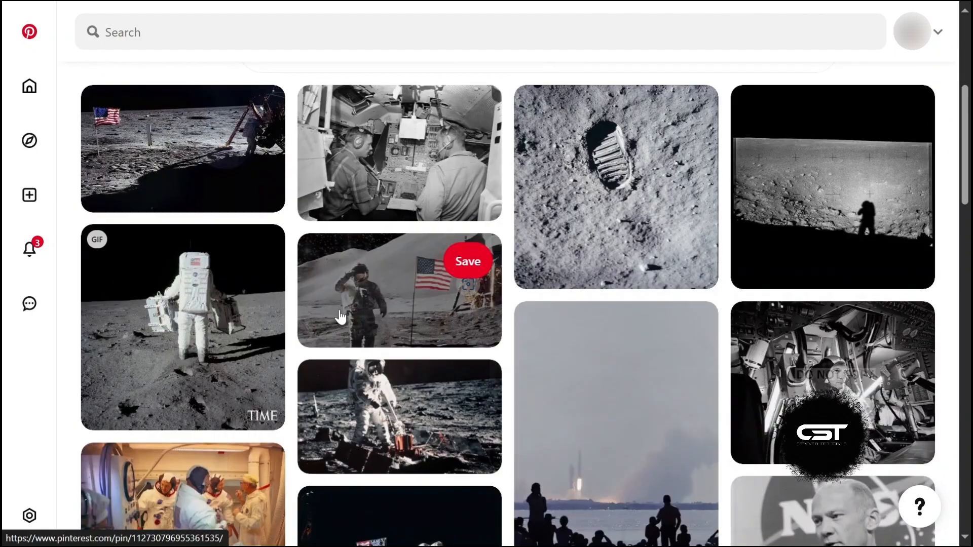
scroll(338, 310, down, 10)
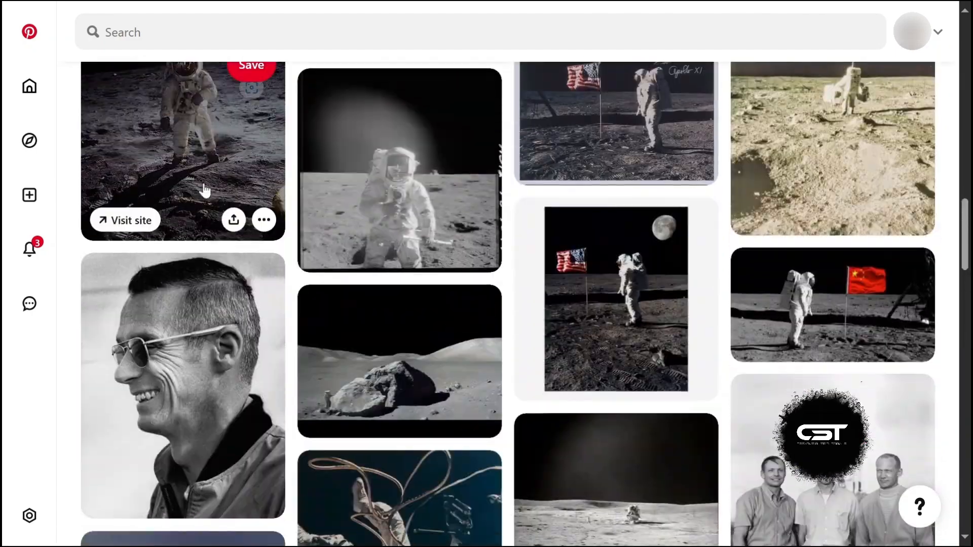
click(206, 191)
scroll(435, 213, down, 7)
scroll(434, 213, up, 1)
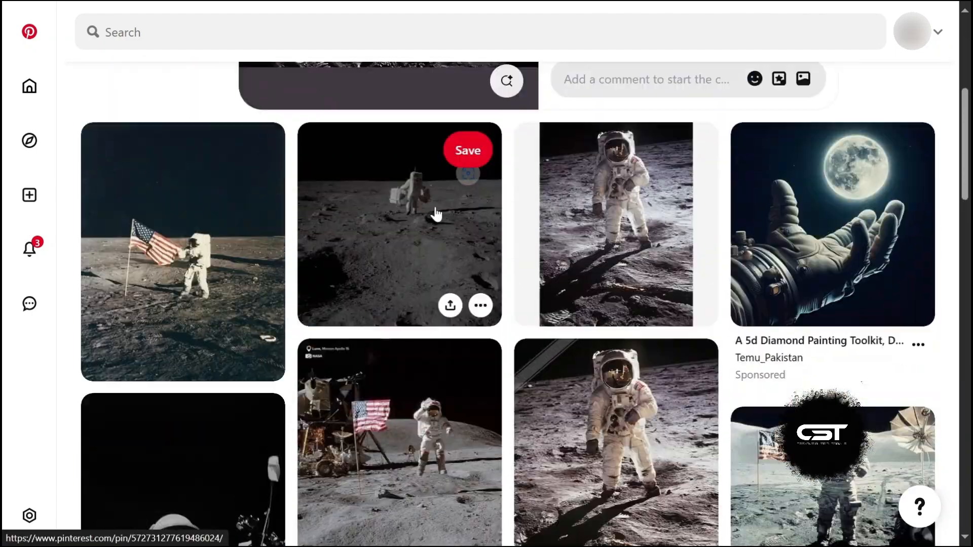
click(415, 181)
click(199, 95)
scroll(152, 76, up, 6)
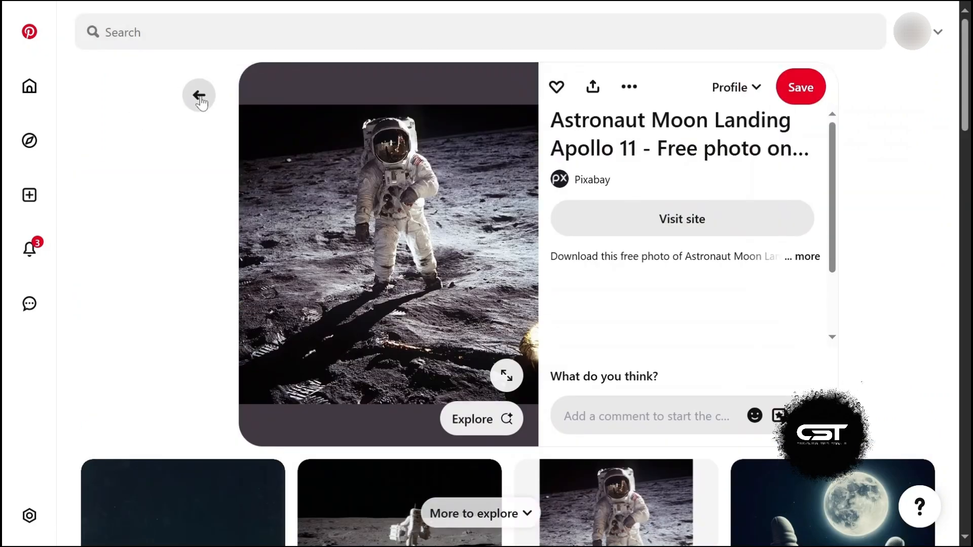
click(199, 97)
scroll(223, 101, up, 6)
click(201, 98)
Step: Open the Men on Moon newspaper pin and download its image
click(423, 374)
click(648, 87)
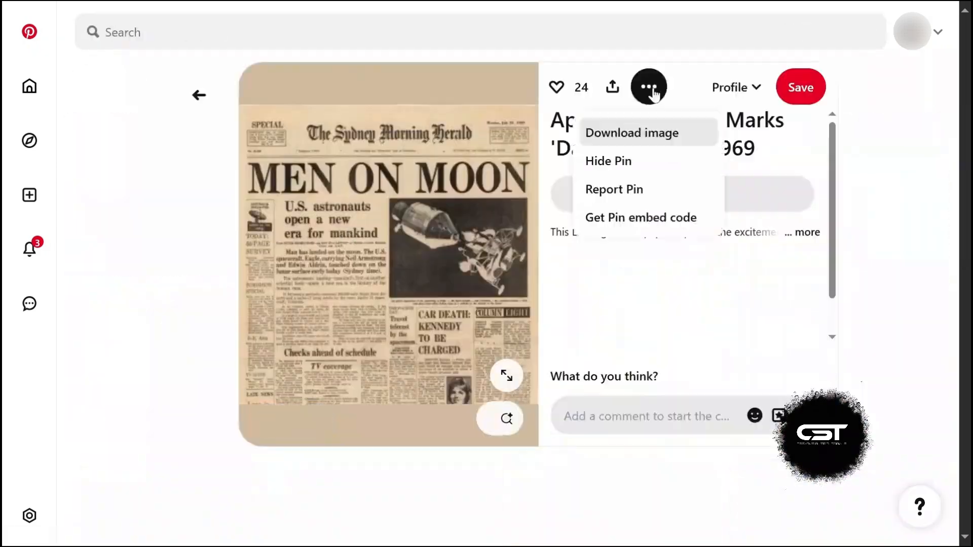
click(630, 133)
Step: Go back and download the image of the crowd watching the launch
click(199, 95)
click(649, 87)
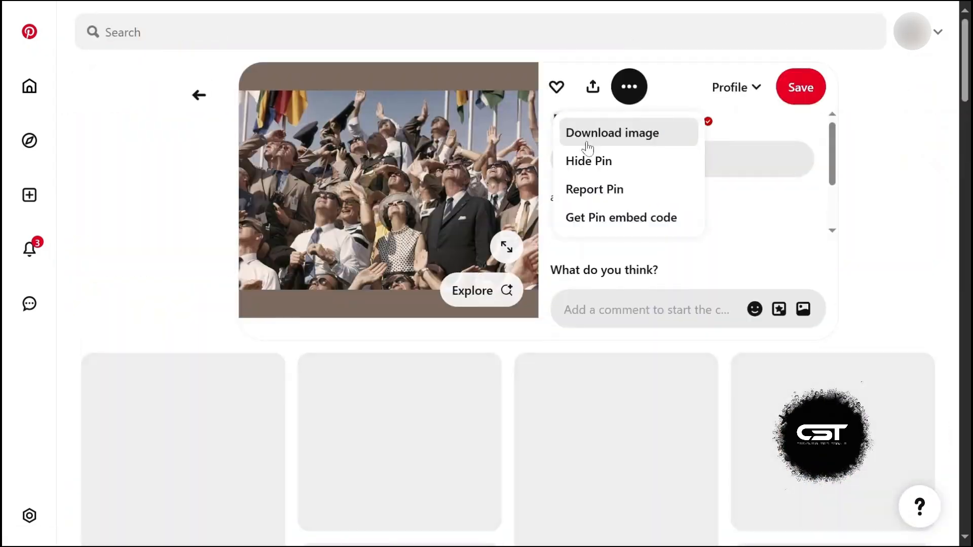
click(629, 132)
Step: Go back to the previous pin and download its image
scroll(227, 273, down, 4)
scroll(228, 274, up, 4)
click(199, 95)
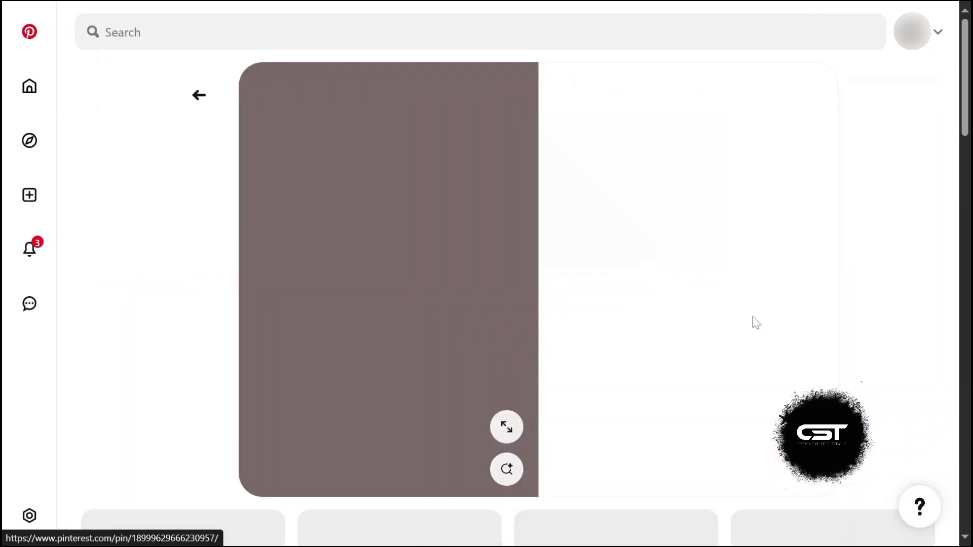
click(628, 87)
click(628, 132)
Step: Open the New York parade pin and download its image
scroll(220, 316, down, 5)
click(220, 315)
click(627, 87)
click(628, 132)
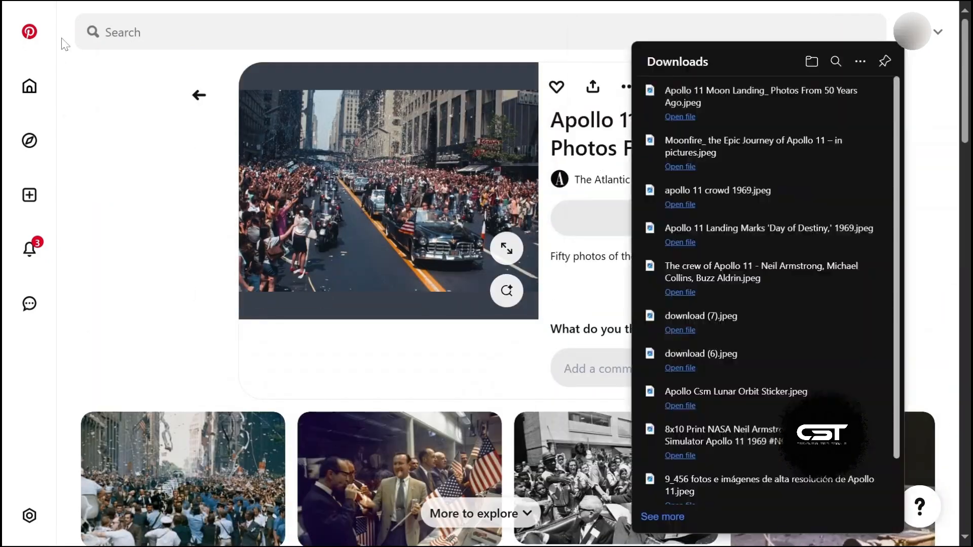
Step: Return to the apollo 11 results, open the three-crew portrait pin and download its image
scroll(227, 273, down, 5)
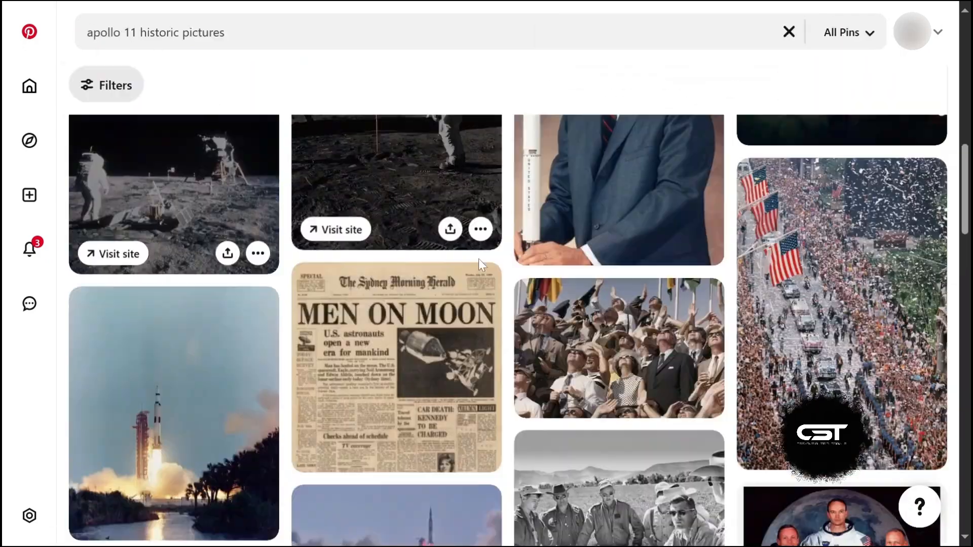
click(190, 149)
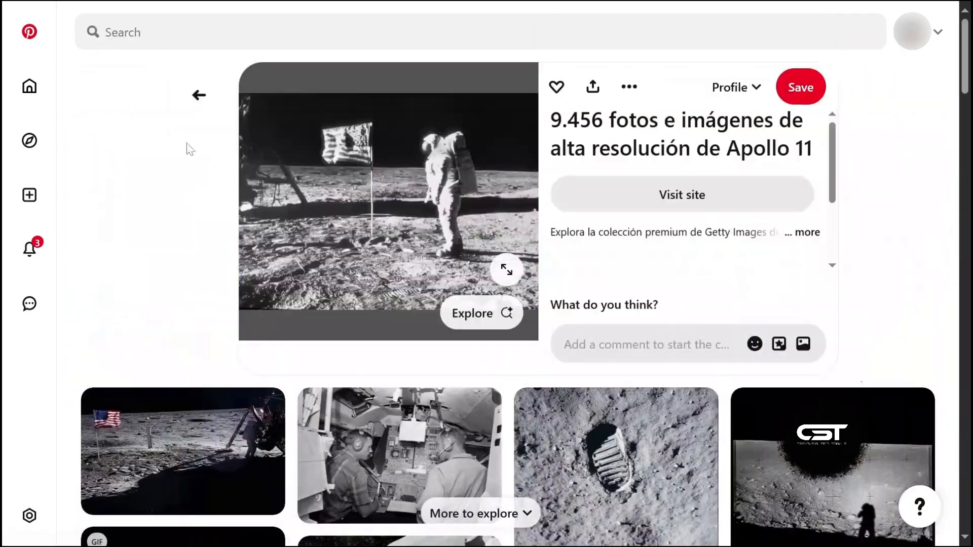
click(208, 98)
scroll(284, 193, down, 5)
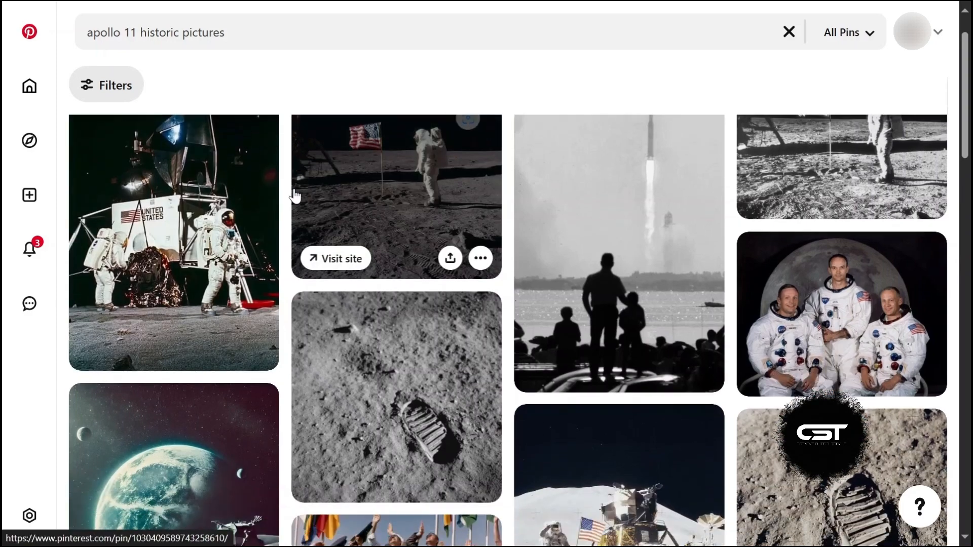
scroll(294, 196, up, 2)
click(783, 205)
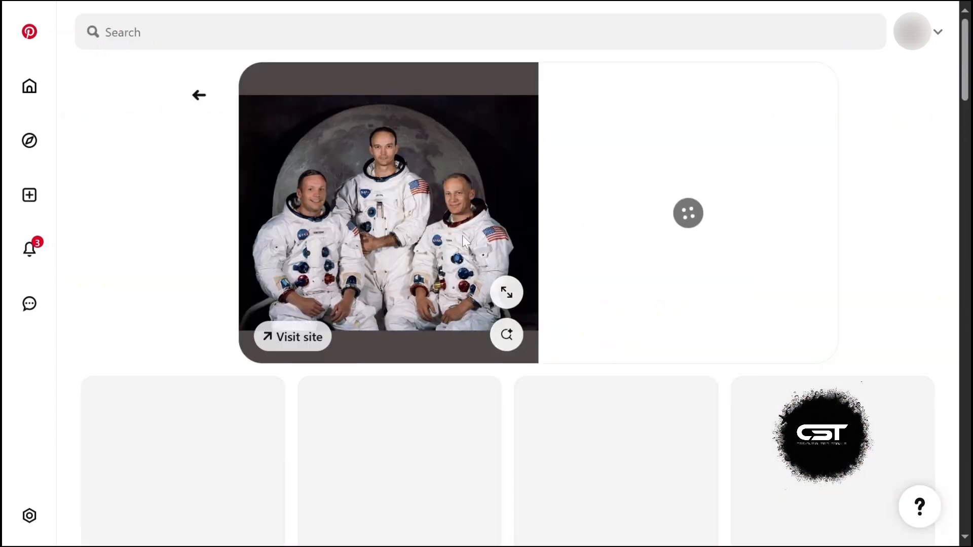
click(631, 93)
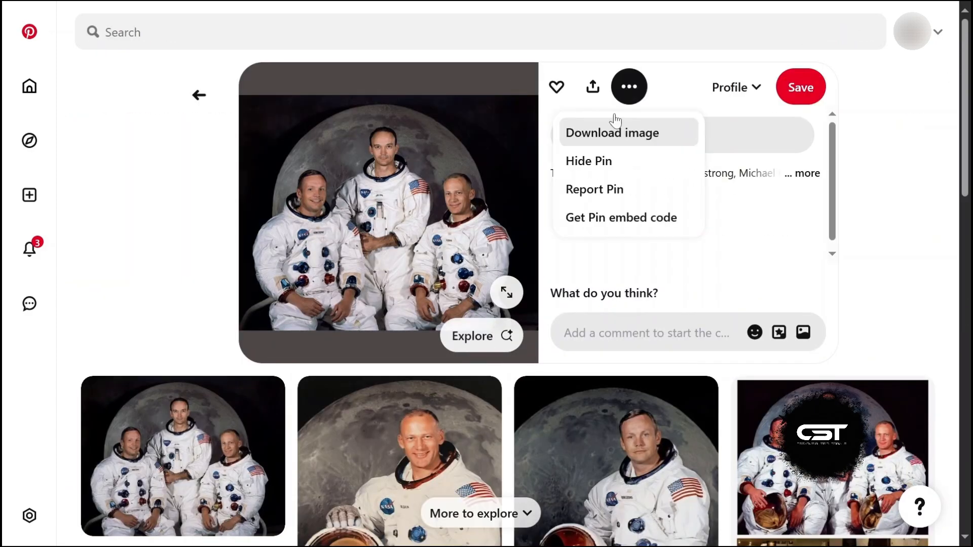
click(591, 136)
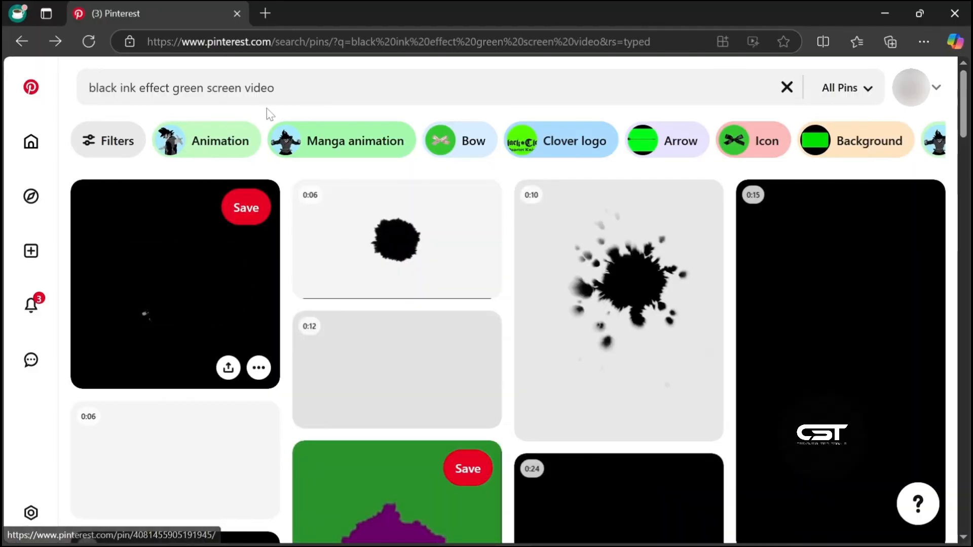
Step: Browse the black ink effect green screen video results and open a pin
scroll(375, 298, down, 15)
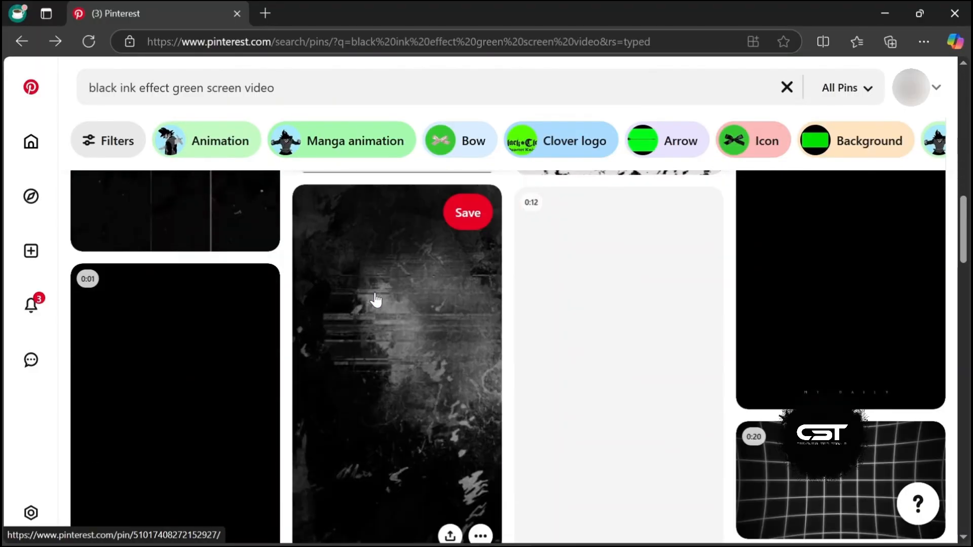
scroll(375, 298, down, 10)
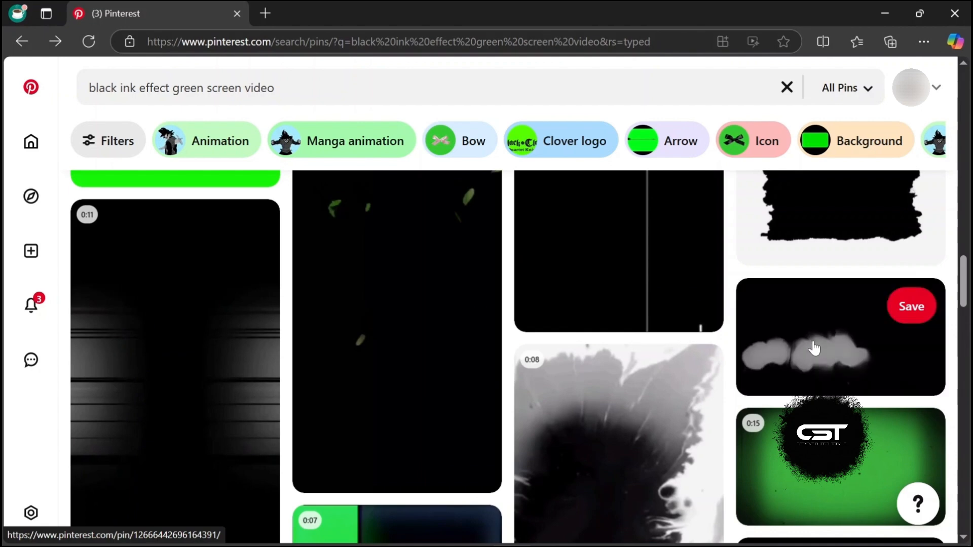
click(810, 348)
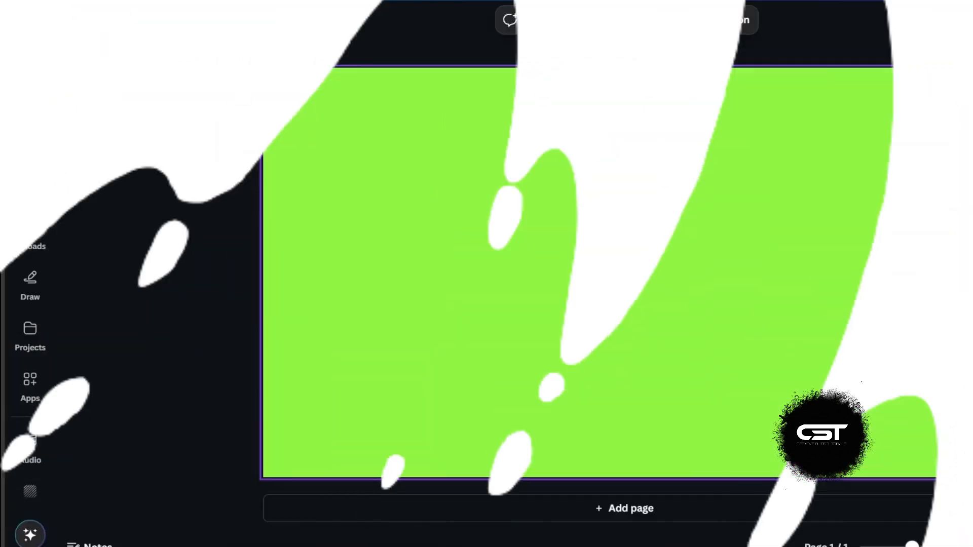
Step: Search the design elements for polaroid frame
click(30, 81)
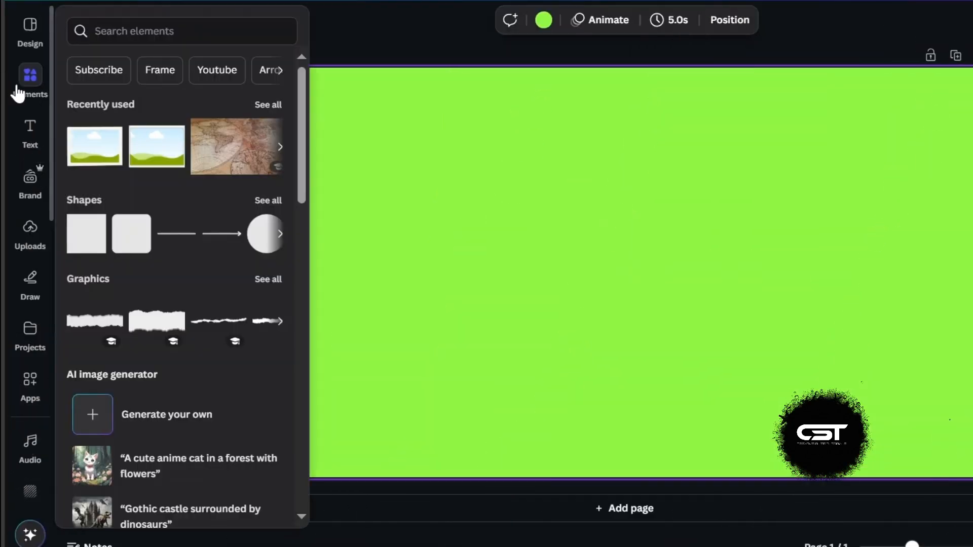
click(31, 240)
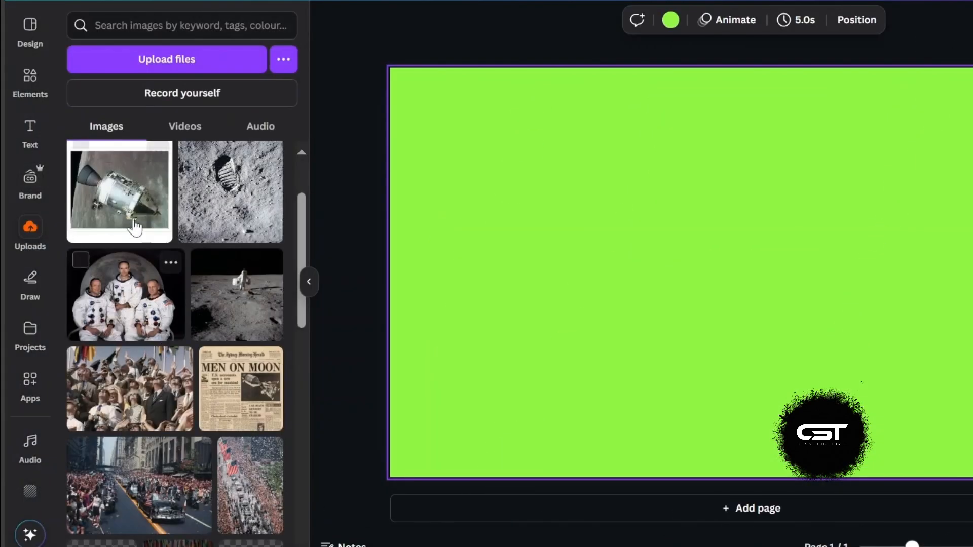
click(31, 98)
click(152, 25)
text(po)
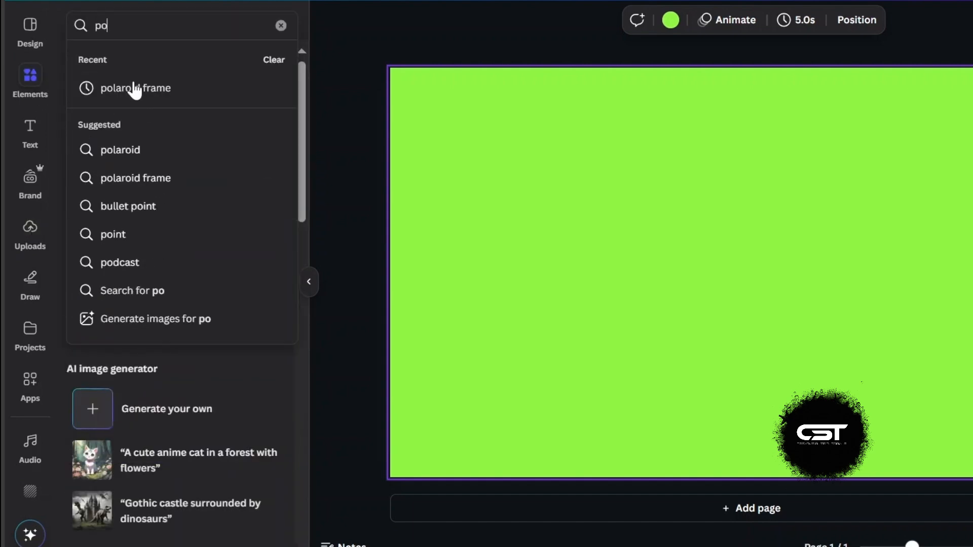
click(133, 87)
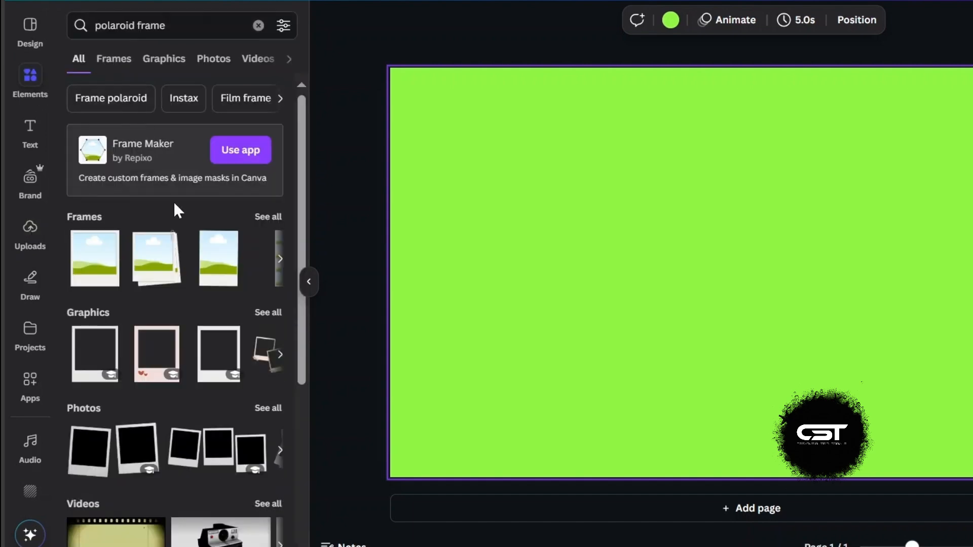
Step: Add a landscape polaroid photo frame, resize it to about 1,121 × 807 and move it near the canvas centre
click(265, 217)
scroll(159, 233, down, 2)
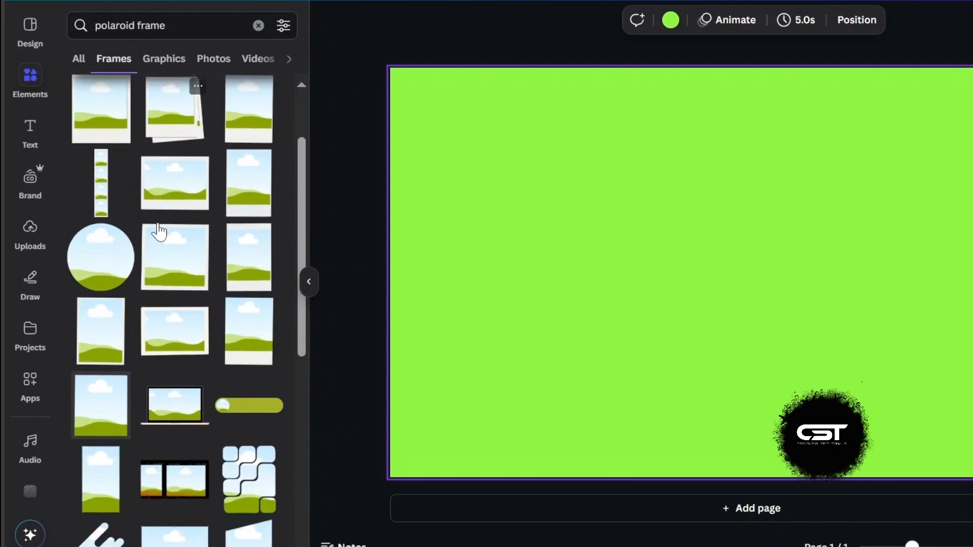
scroll(161, 231, down, 4)
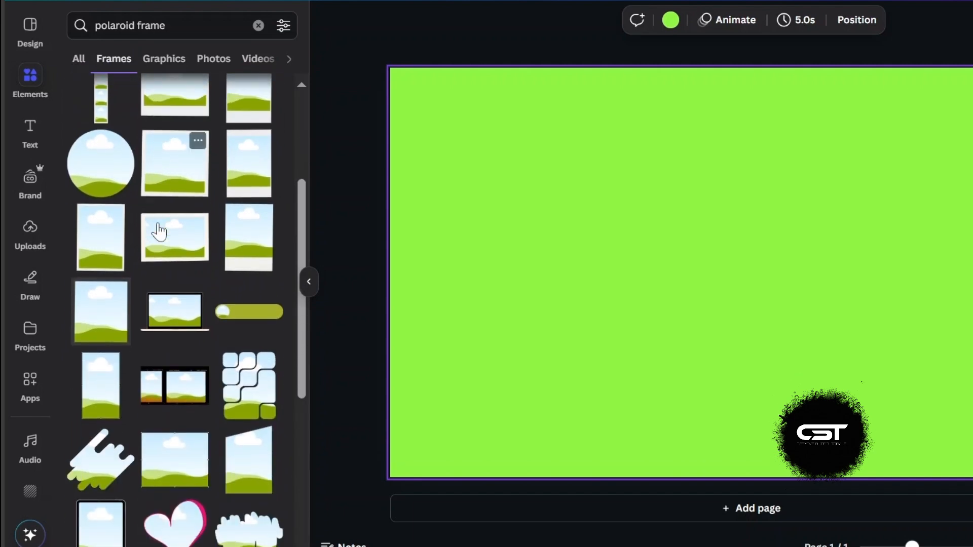
click(163, 164)
drag(607, 165, 575, 146)
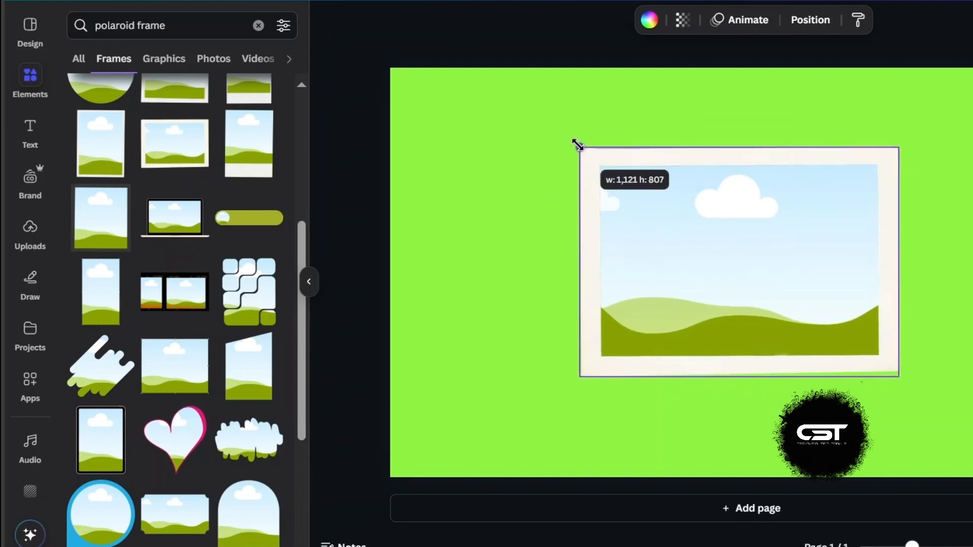
drag(662, 240, 677, 251)
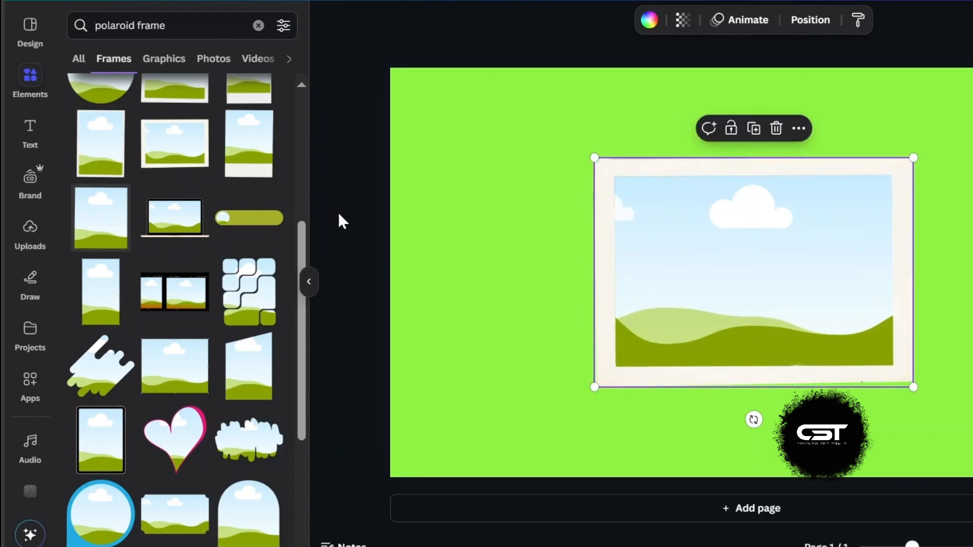
Step: Place the uploaded parade motorcade image into the polaroid frame
click(32, 243)
scroll(127, 341, down, 2)
scroll(127, 341, up, 2)
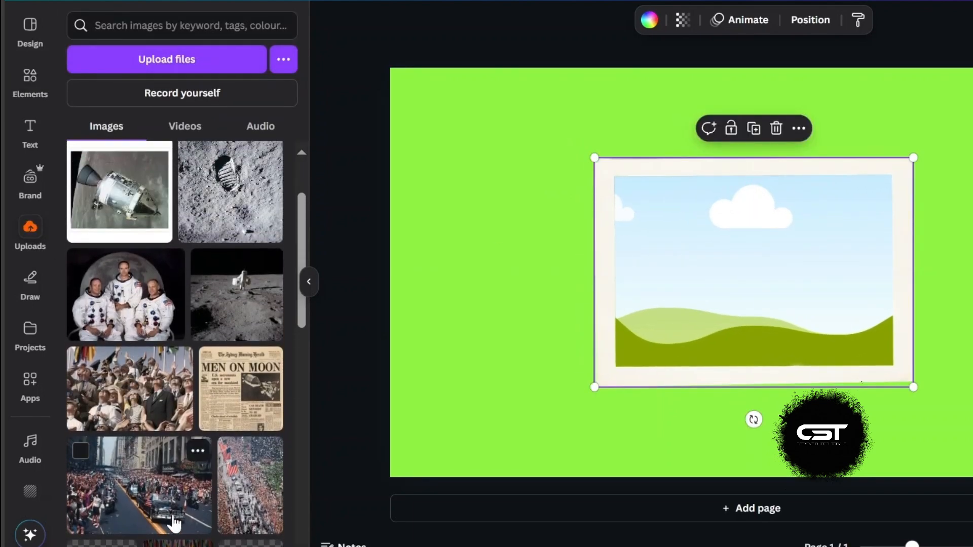
drag(174, 524, 685, 303)
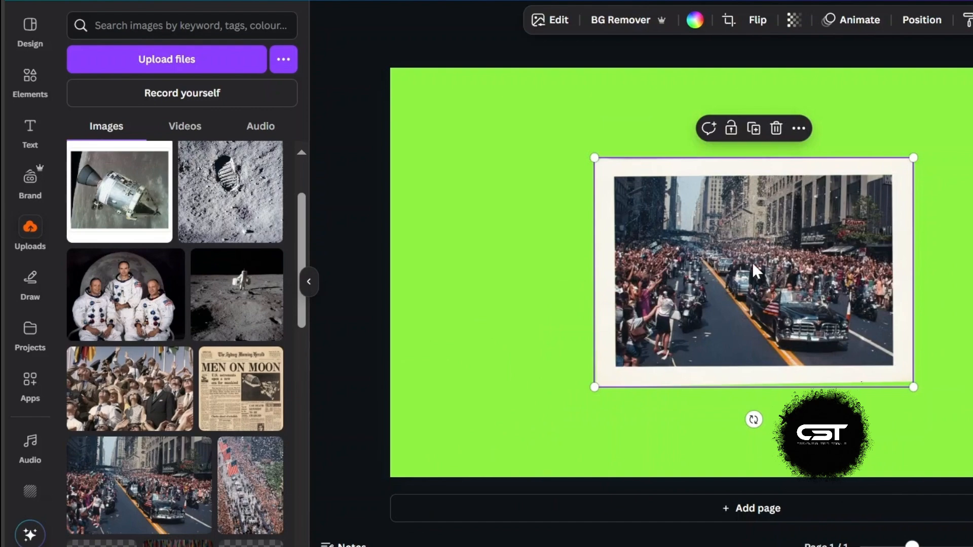
Step: Apply the Tumble animation to the framed photo and set its intensity to maximum
click(857, 20)
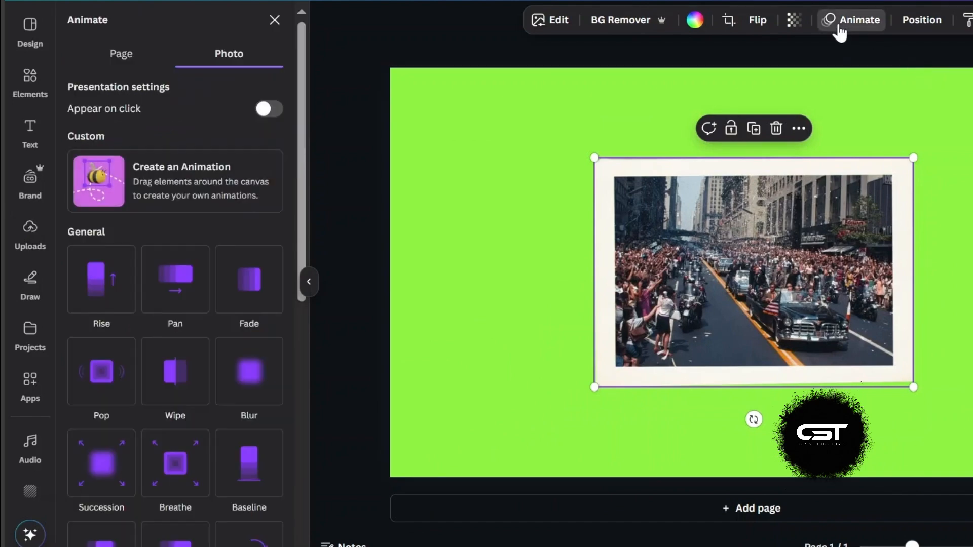
scroll(224, 277, down, 5)
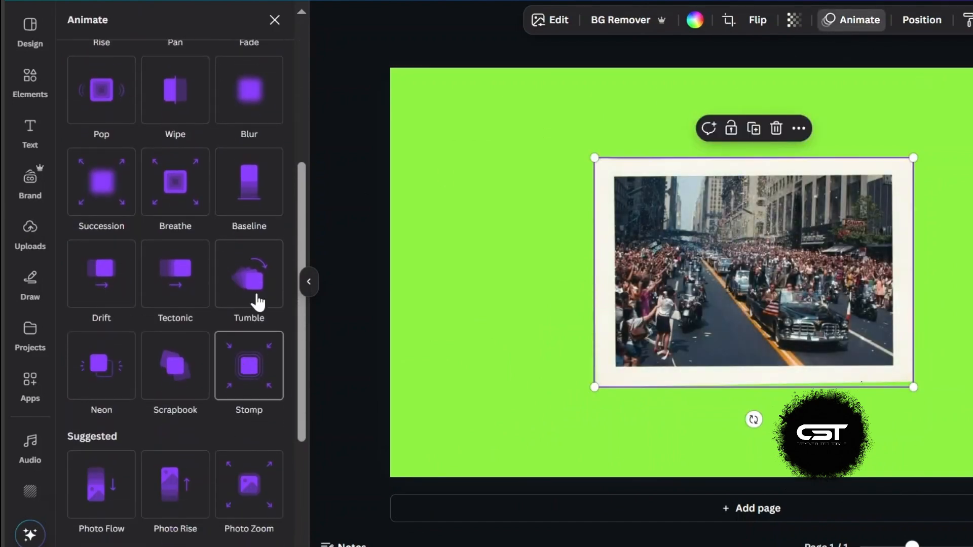
click(258, 302)
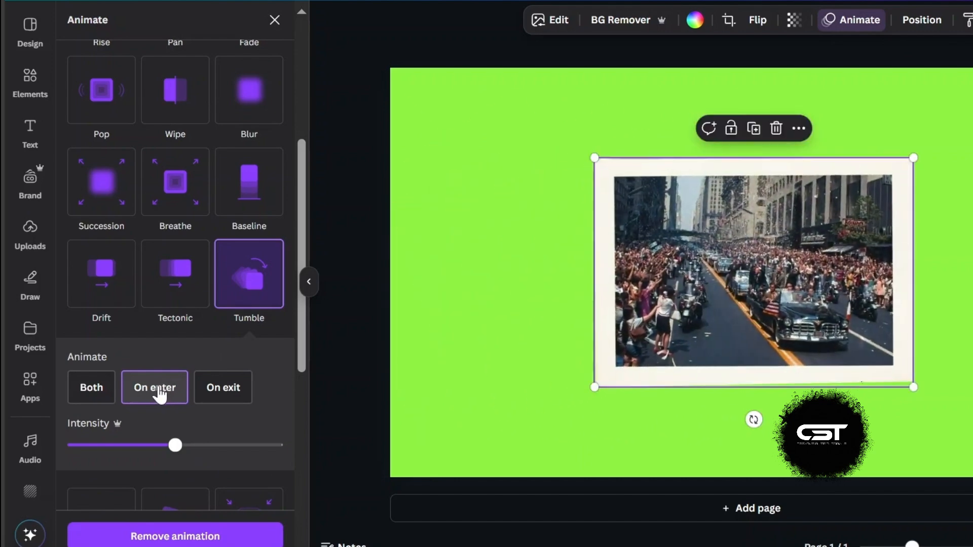
drag(110, 446, 314, 452)
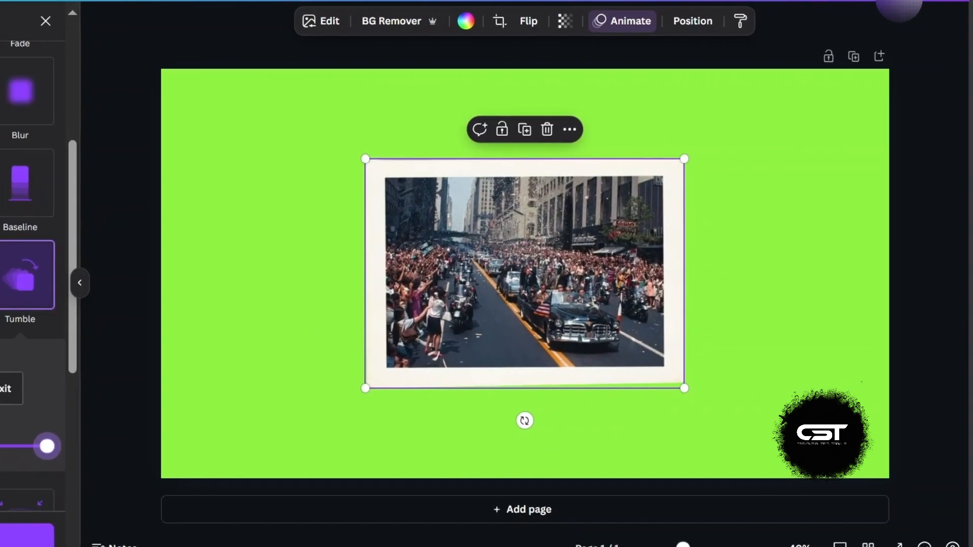
Step: Download the design as an MP4 video
click(931, 2)
click(719, 250)
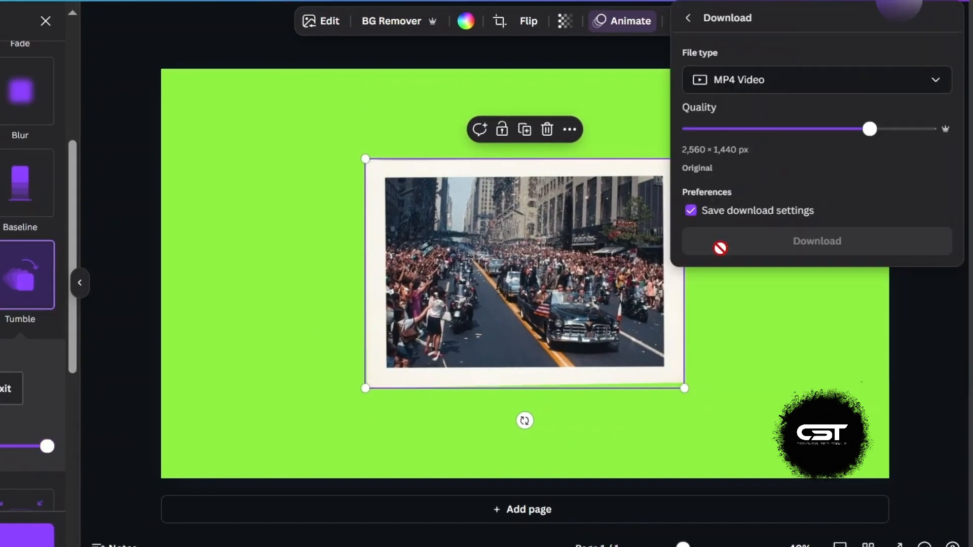
click(775, 241)
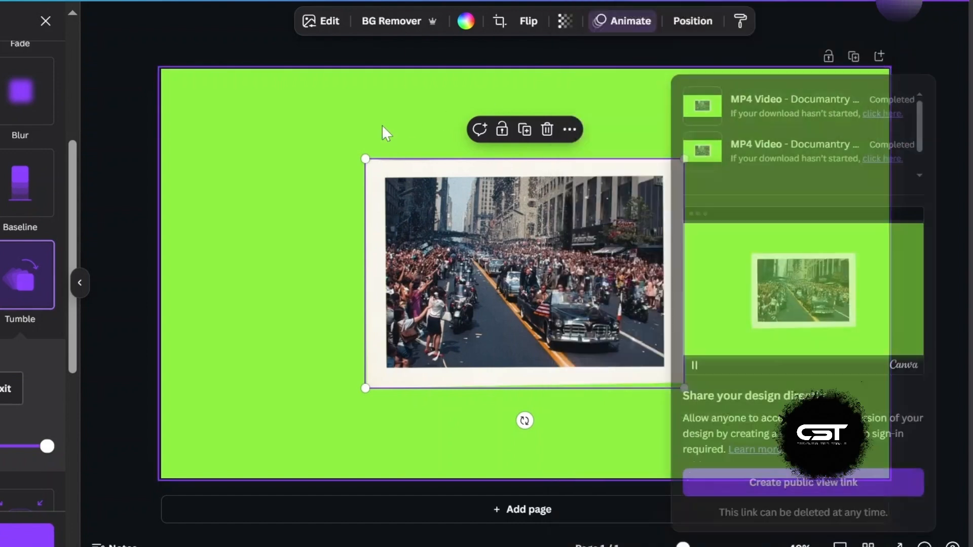
click(381, 124)
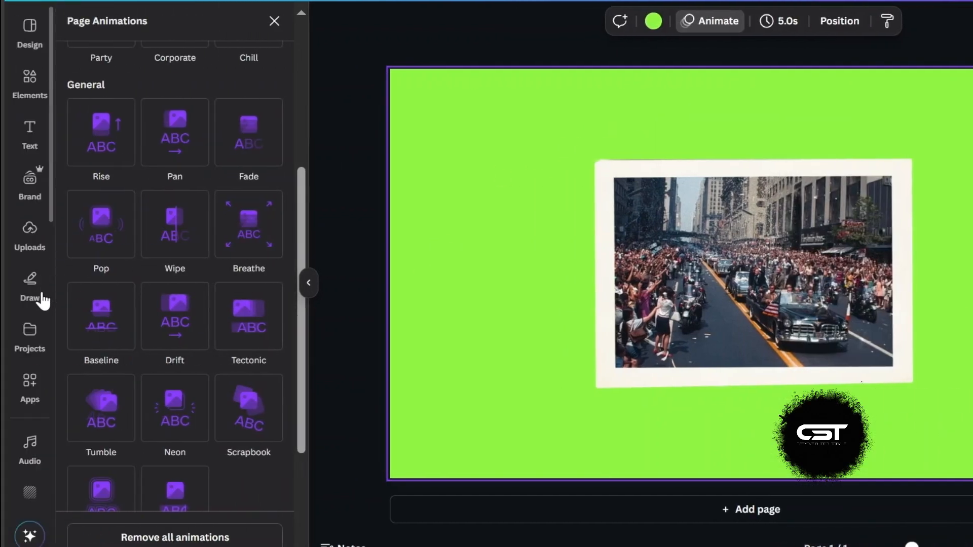
Step: Swap in the MEN ON MOON newspaper image and set its Tumble animation to On exit with minimum intensity
click(23, 248)
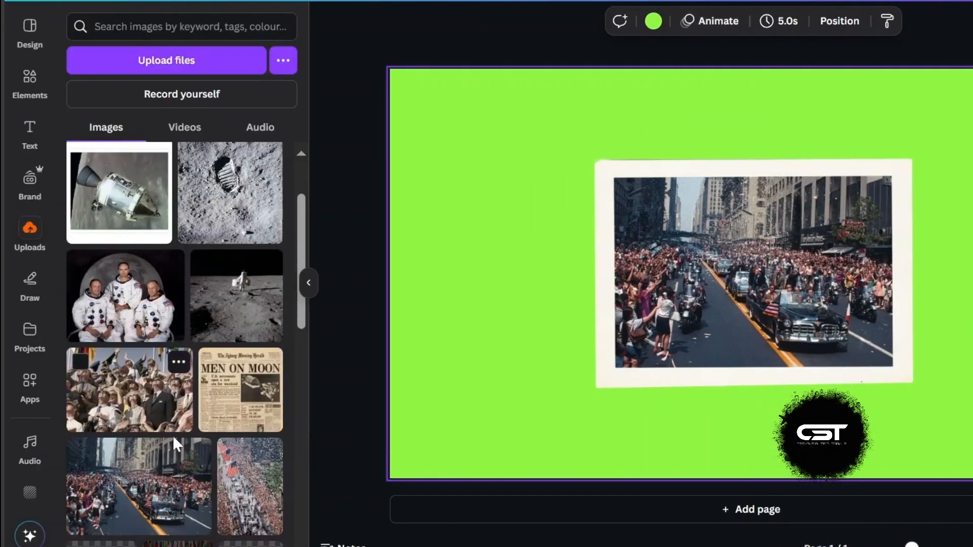
drag(229, 399, 621, 275)
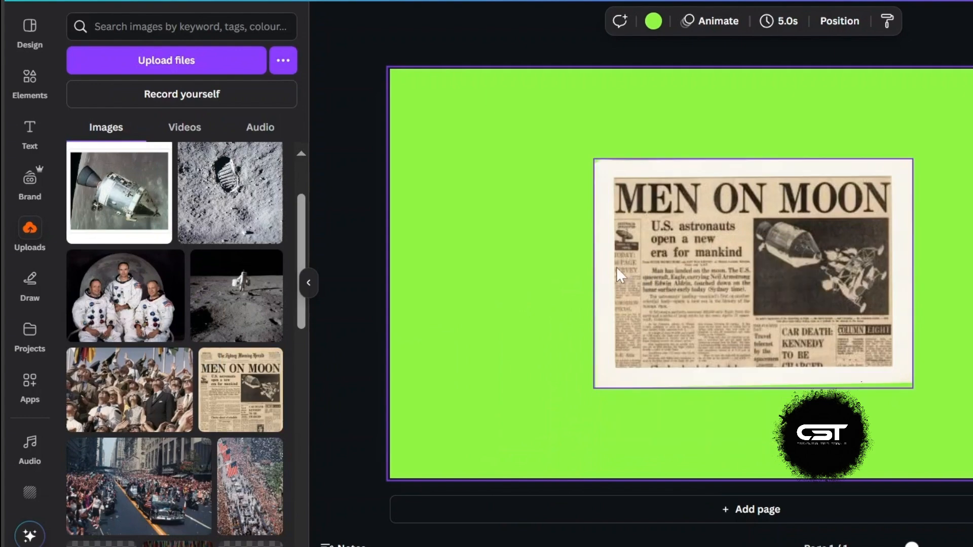
click(719, 26)
scroll(156, 314, down, 2)
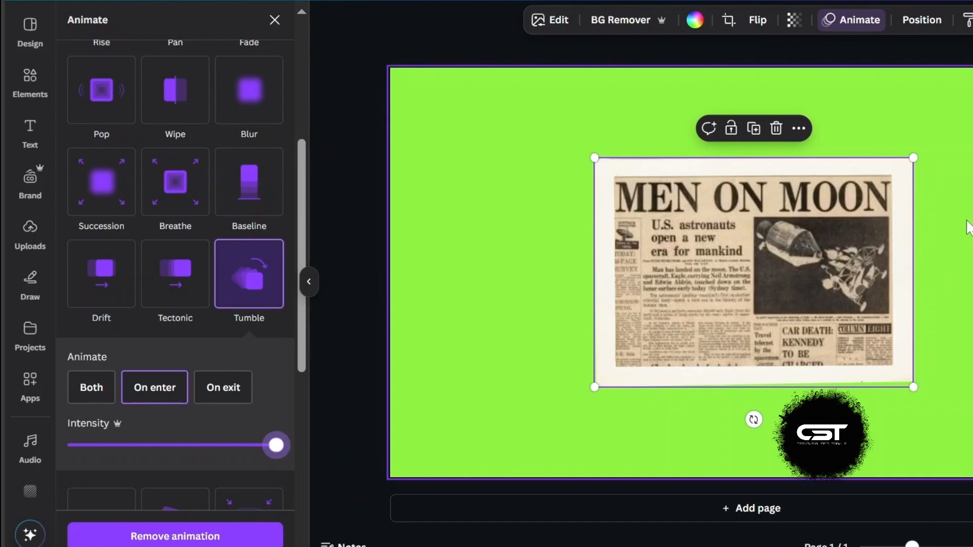
click(220, 396)
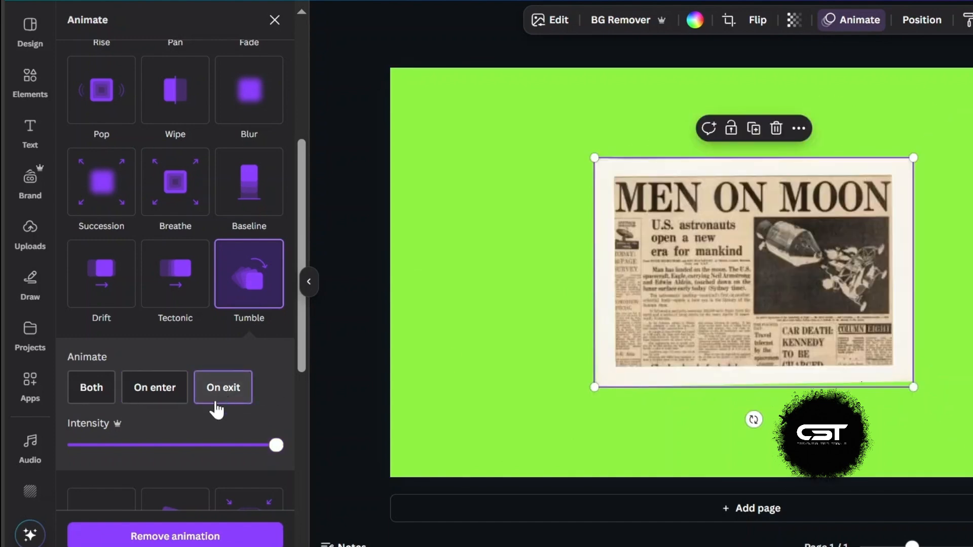
click(215, 446)
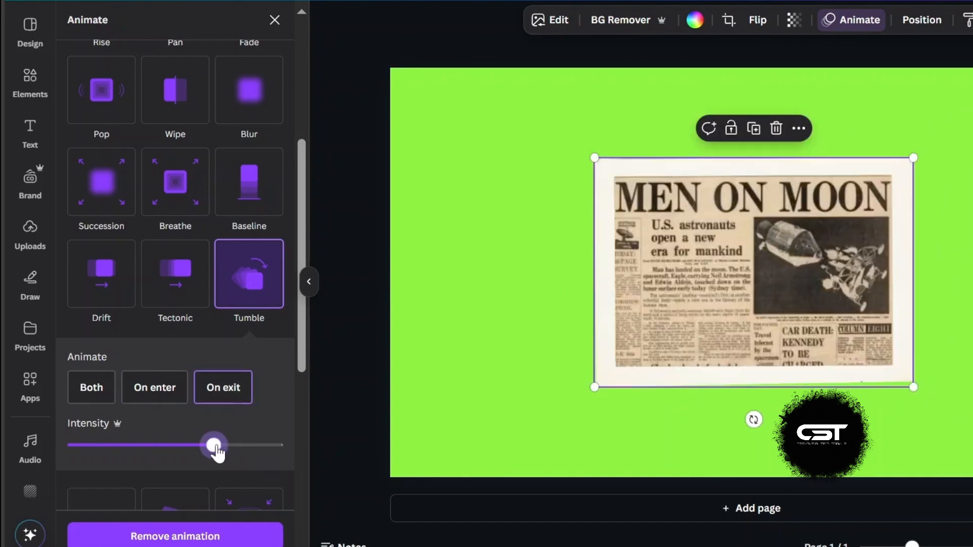
drag(211, 447, 74, 446)
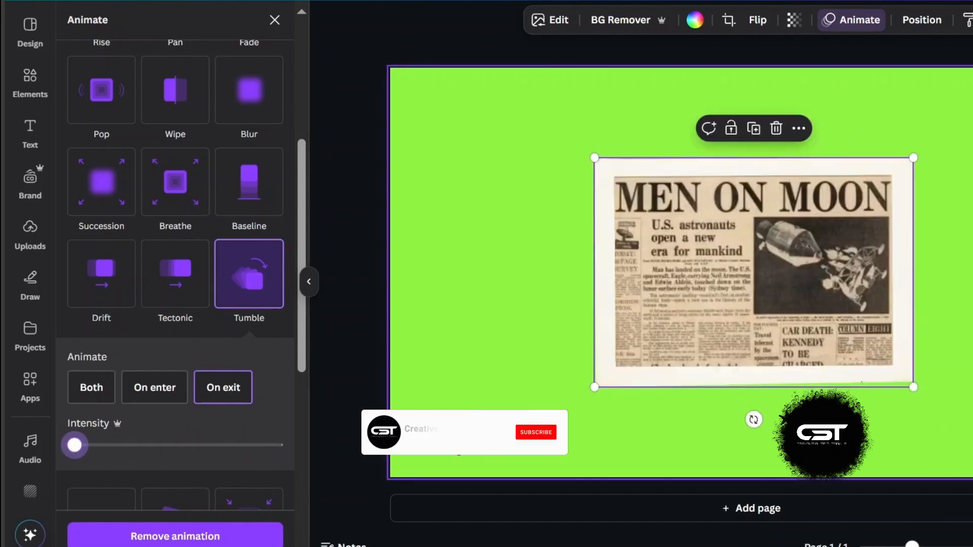
Step: Download the newspaper version of the design as an MP4 video
click(927, 2)
click(713, 251)
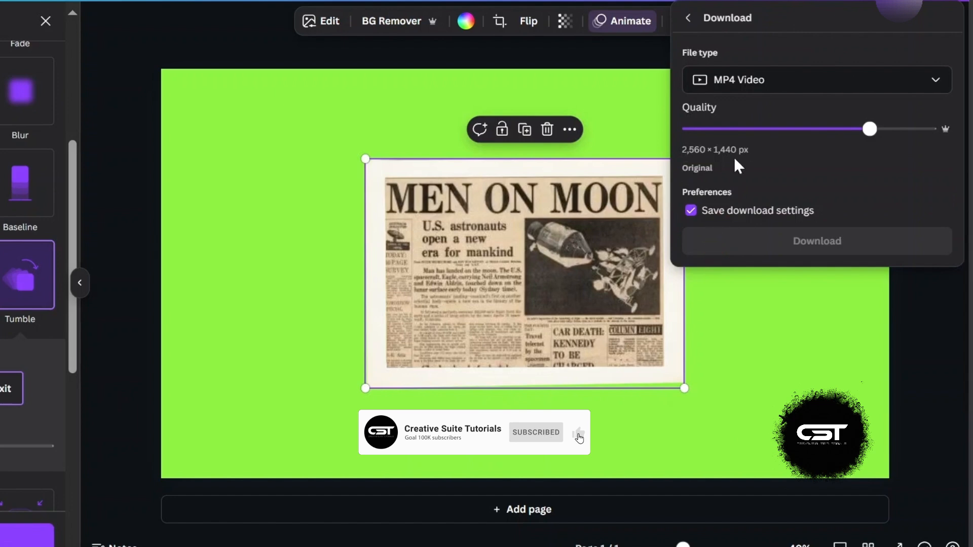
click(779, 238)
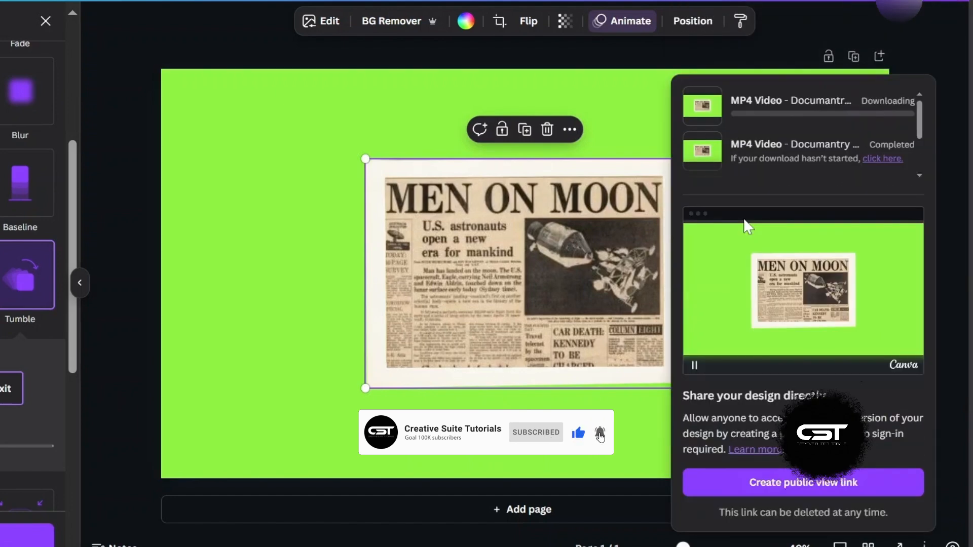
click(645, 140)
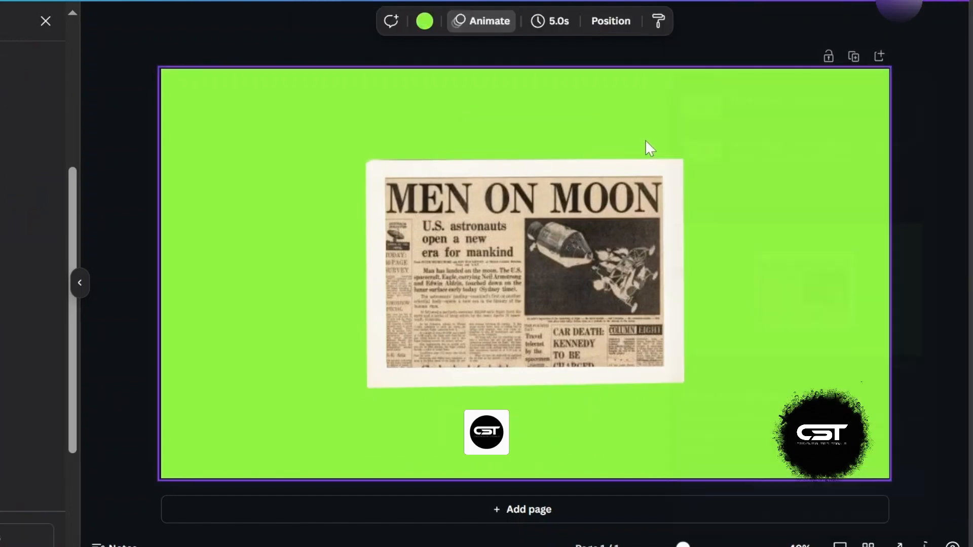
Step: Place the cheering crowd photo in the frame and set its Tumble exit animation intensity to maximum
click(31, 237)
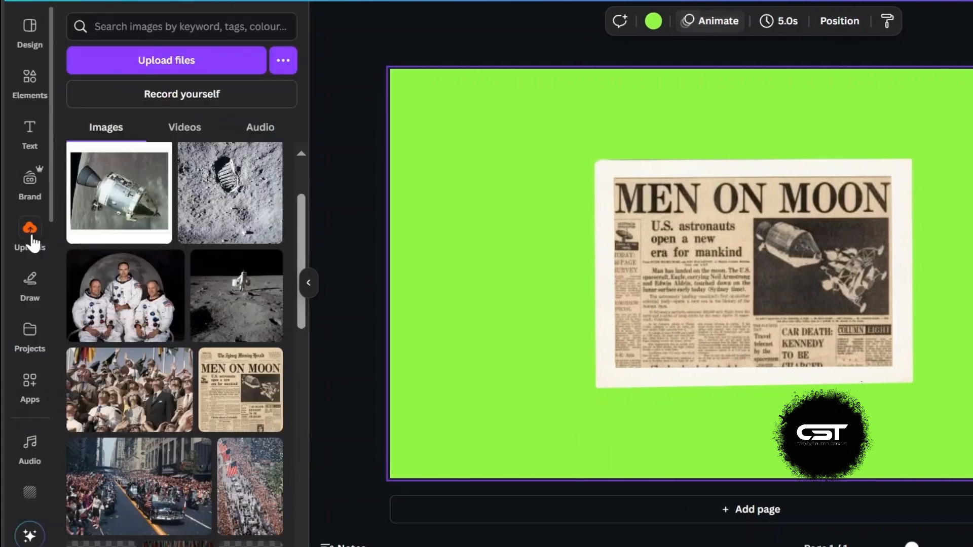
drag(132, 401, 761, 305)
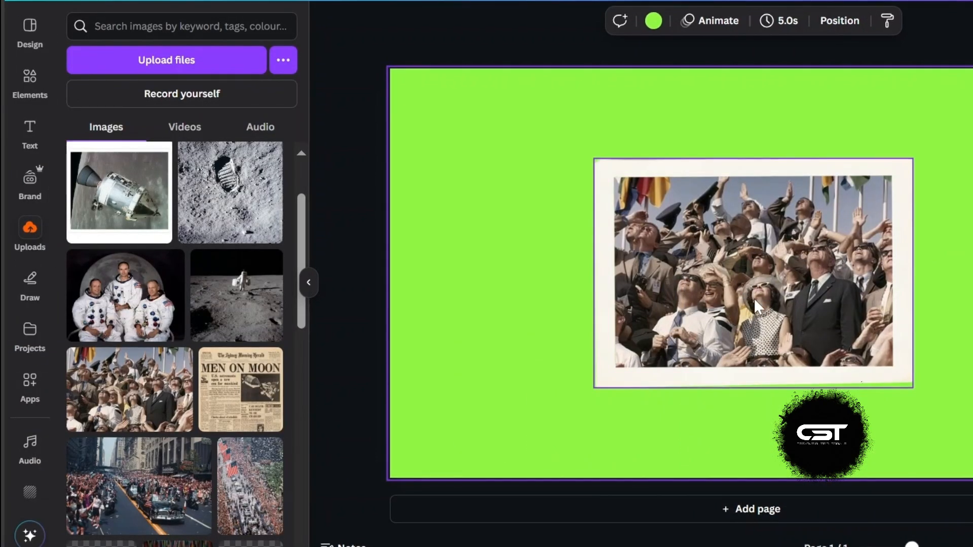
click(718, 23)
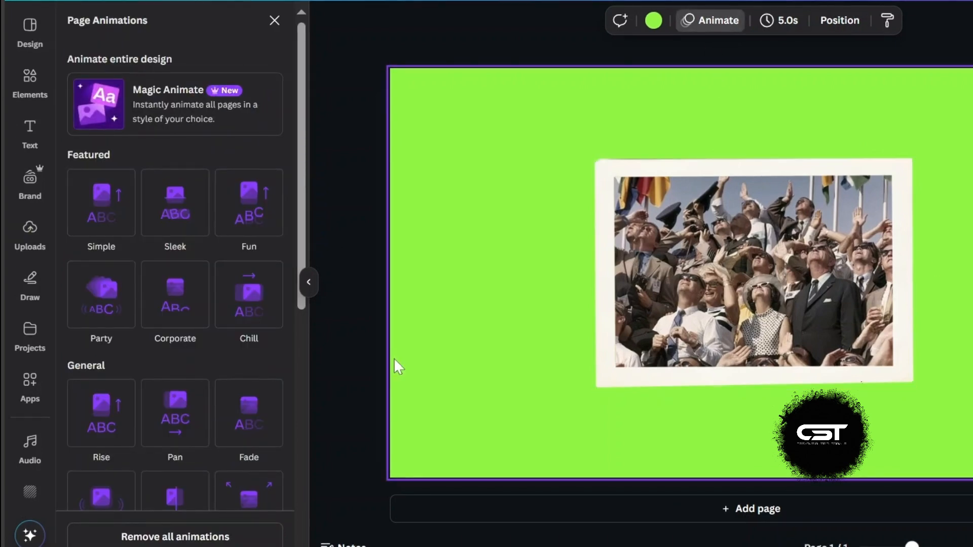
click(701, 268)
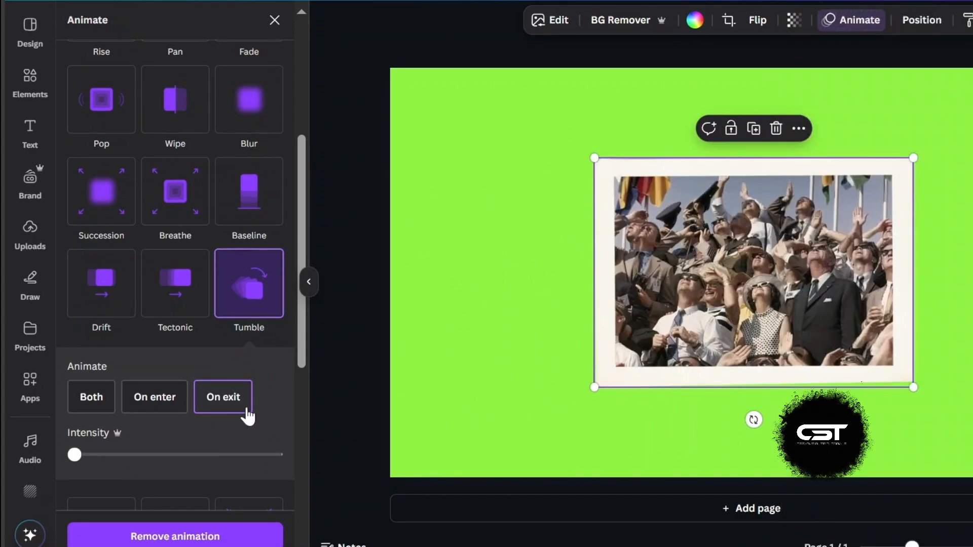
drag(90, 456, 293, 462)
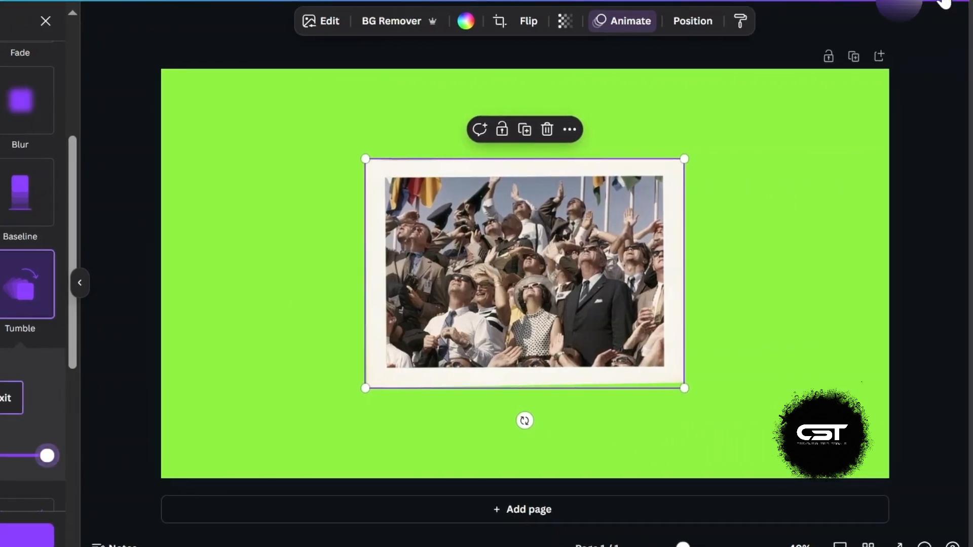
Step: Download the crowd version of the design as an MP4 video
click(943, 3)
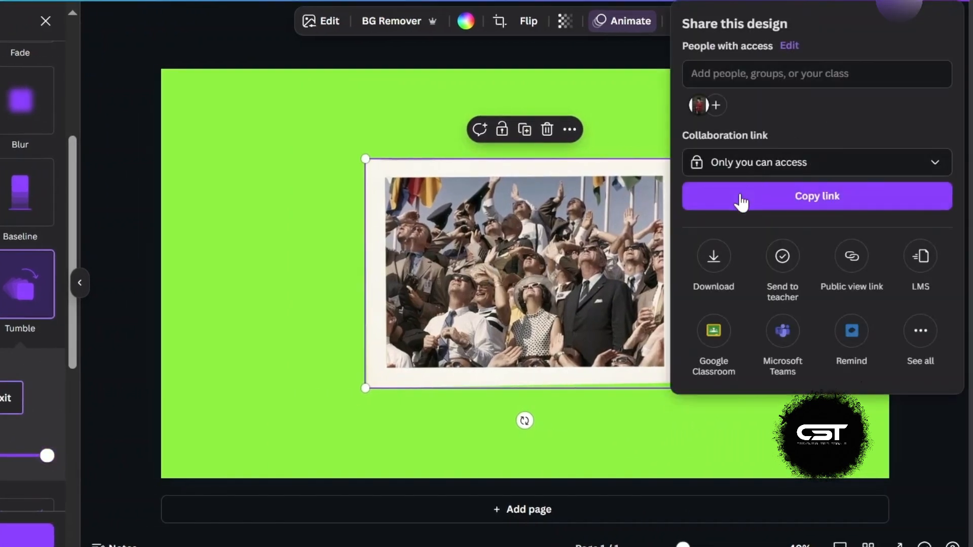
click(715, 252)
click(767, 244)
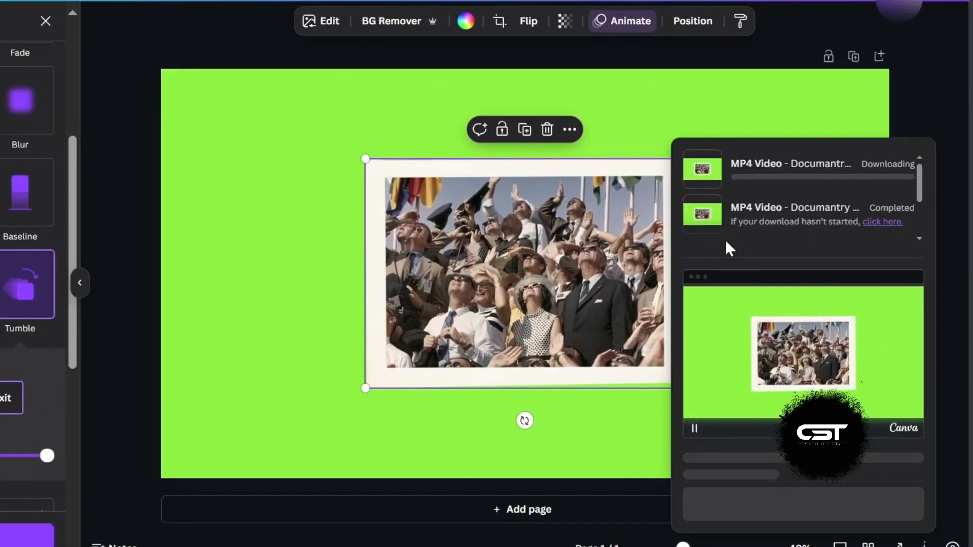
click(647, 120)
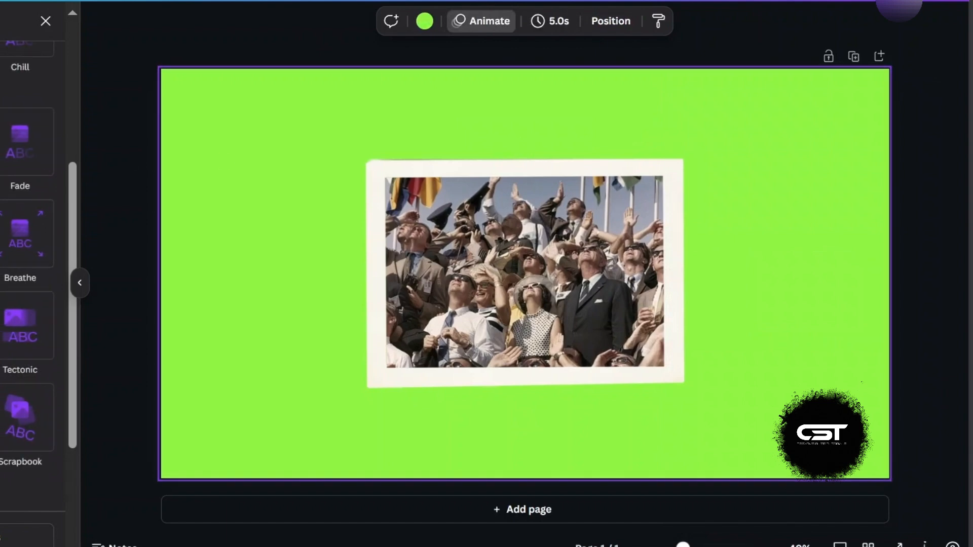
Step: Place the moon footprint photo in the frame and reposition it slightly lower inside the frame
click(30, 233)
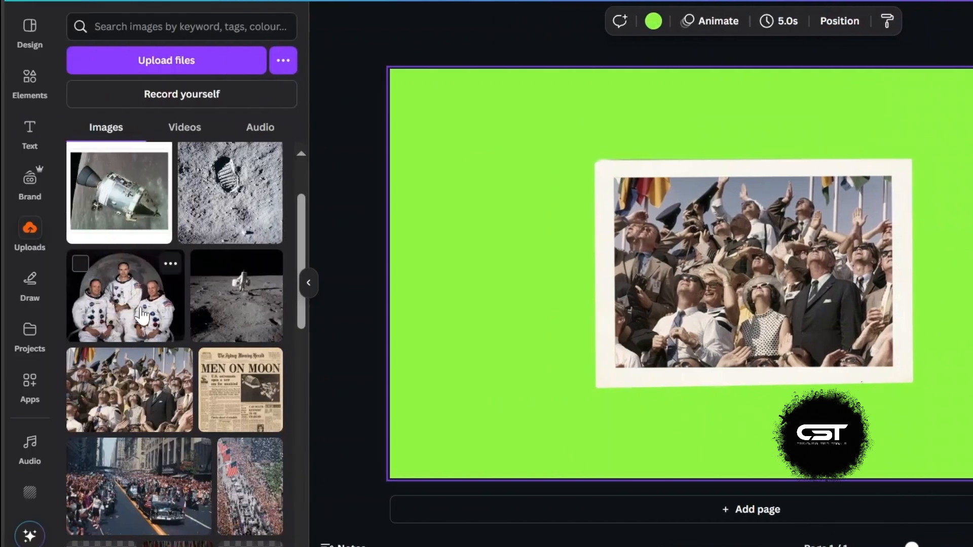
drag(217, 196, 661, 265)
double_click(760, 276)
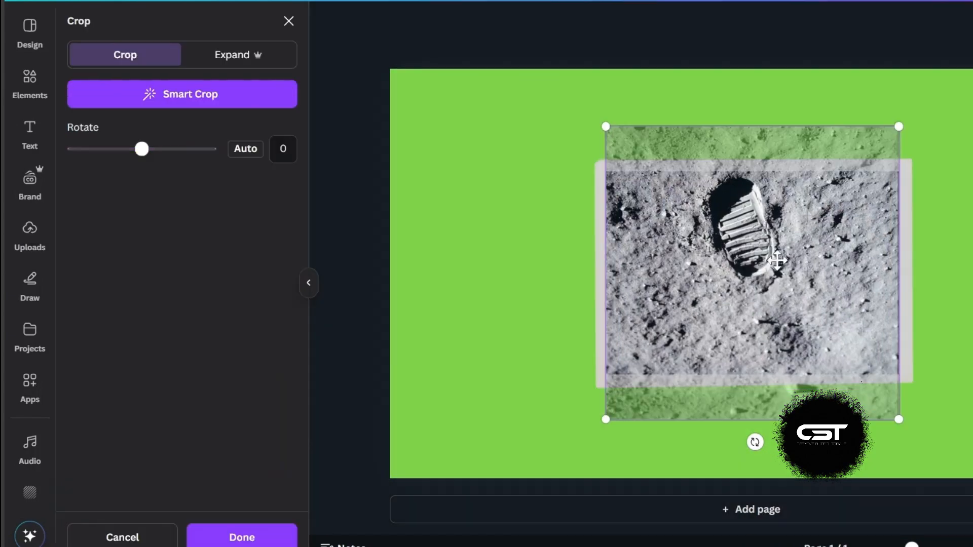
drag(785, 254, 785, 296)
key(Return)
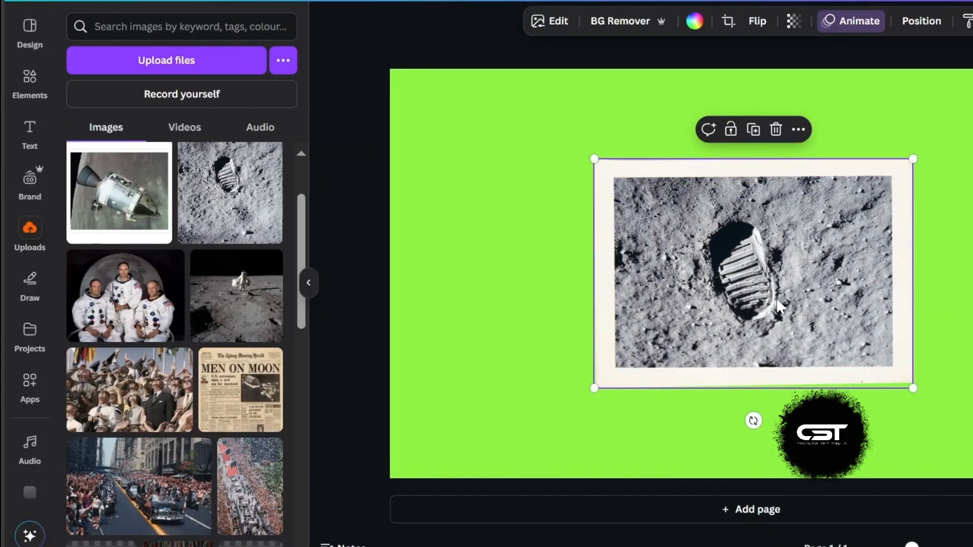
Step: Set the footprint photo's Tumble animation to On enter with minimum intensity
click(841, 24)
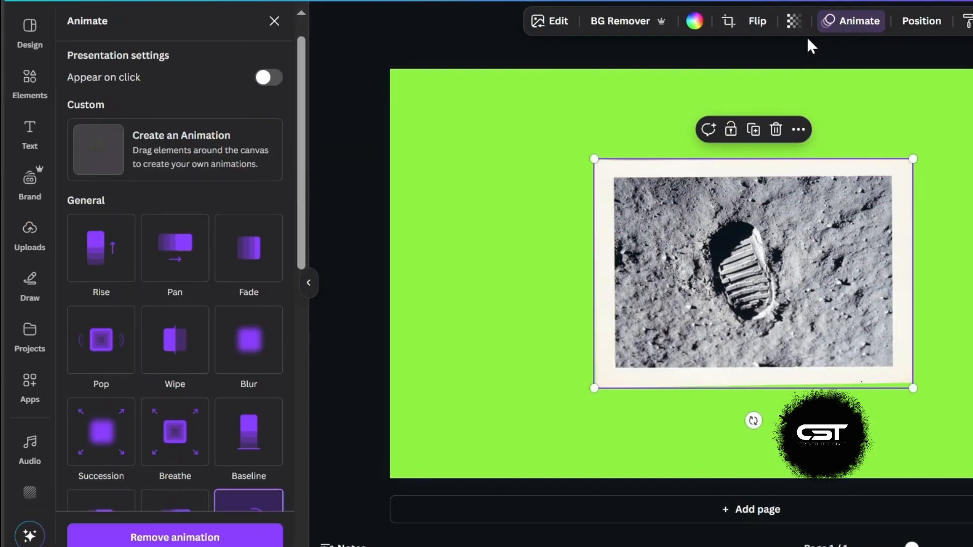
scroll(184, 456, down, 3)
click(250, 404)
scroll(248, 405, down, 1)
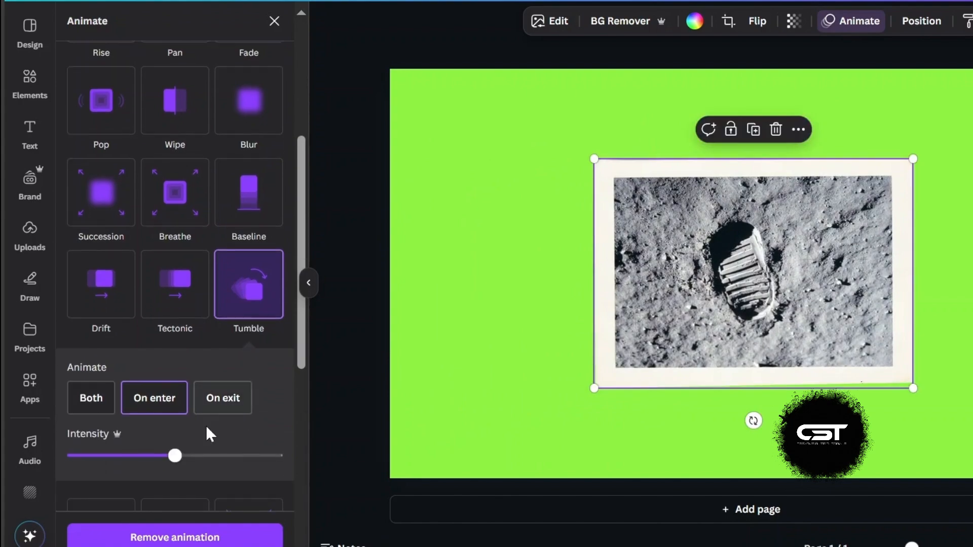
click(167, 409)
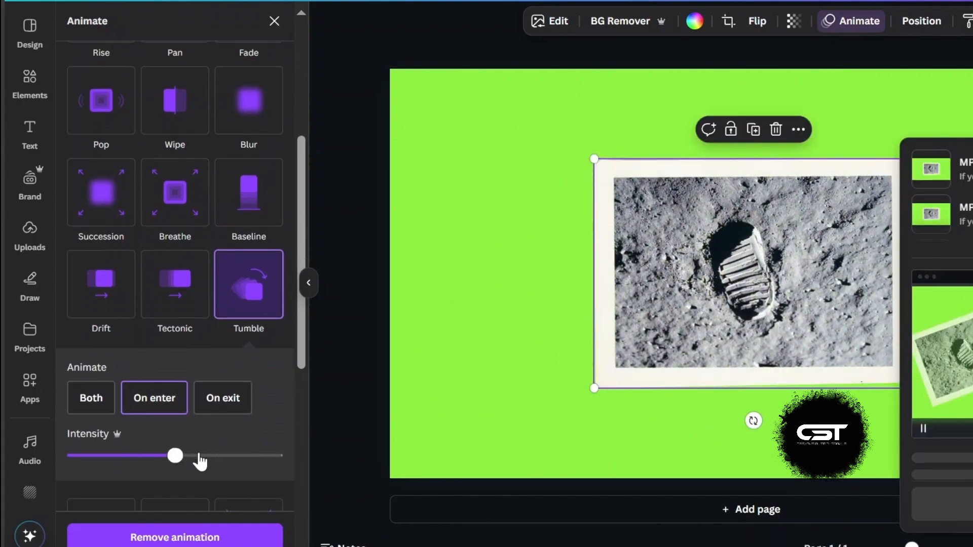
drag(175, 455, 319, 463)
drag(190, 468, 26, 462)
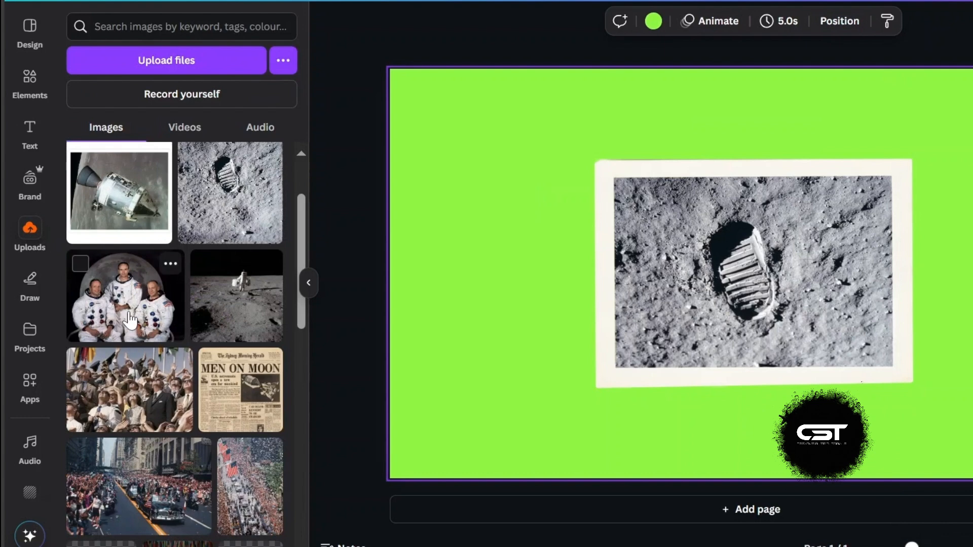
Step: Place the astronaut moonwalk photo in the frame and shift it lower inside the frame
drag(267, 303, 664, 275)
double_click(766, 278)
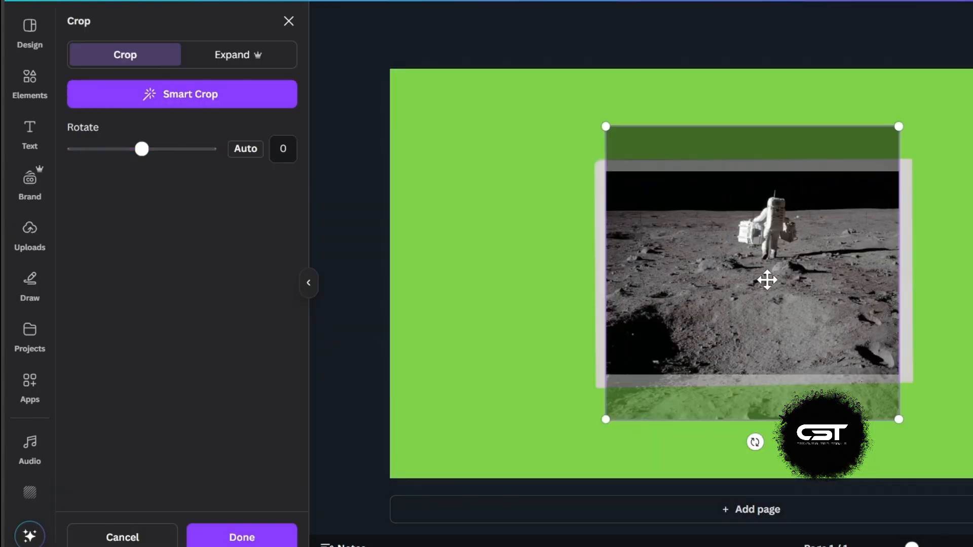
drag(766, 278, 767, 314)
click(839, 76)
Step: Set the moonwalk photo's Tumble animation to play On enter
click(851, 22)
scroll(140, 405, down, 4)
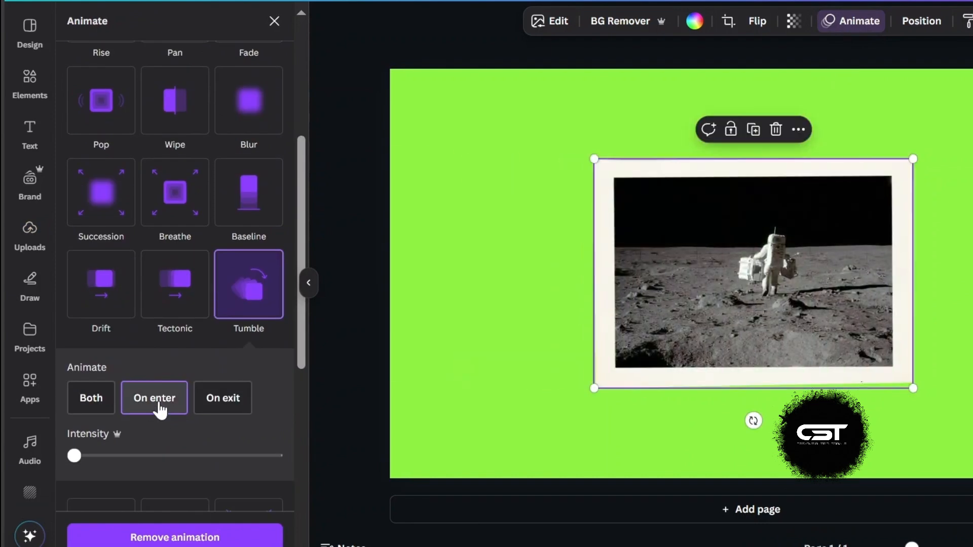
click(157, 402)
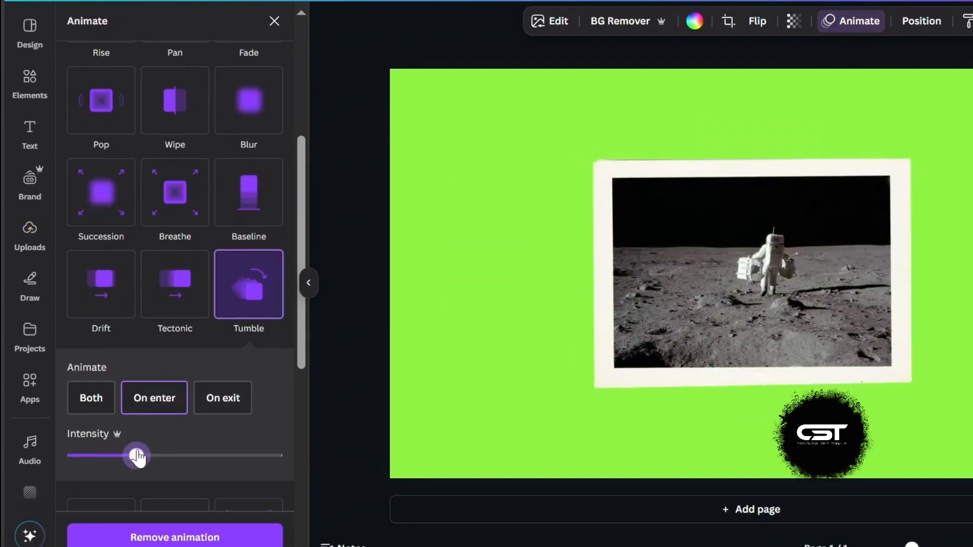
Step: Place the command module photo from uploads into the polaroid frame
click(30, 235)
scroll(190, 304, up, 1)
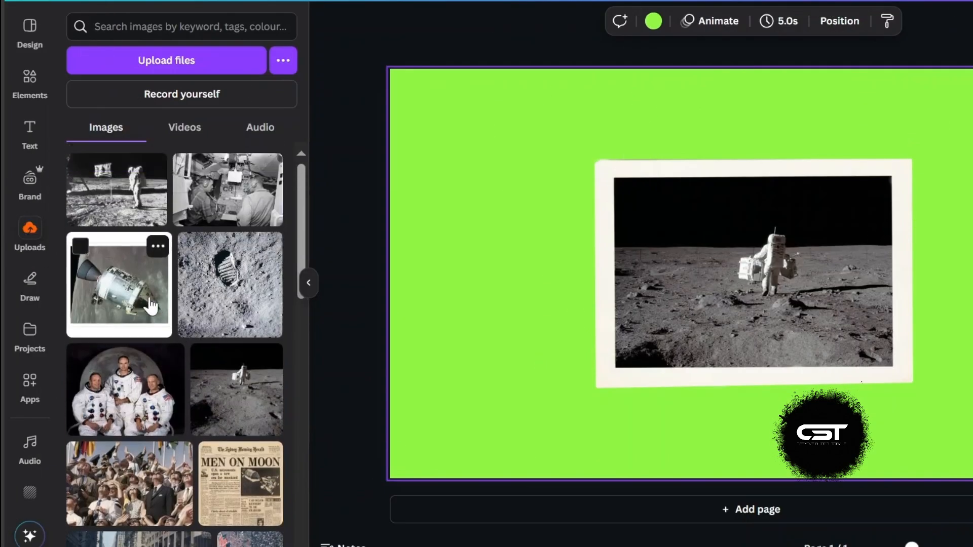
drag(120, 291, 723, 272)
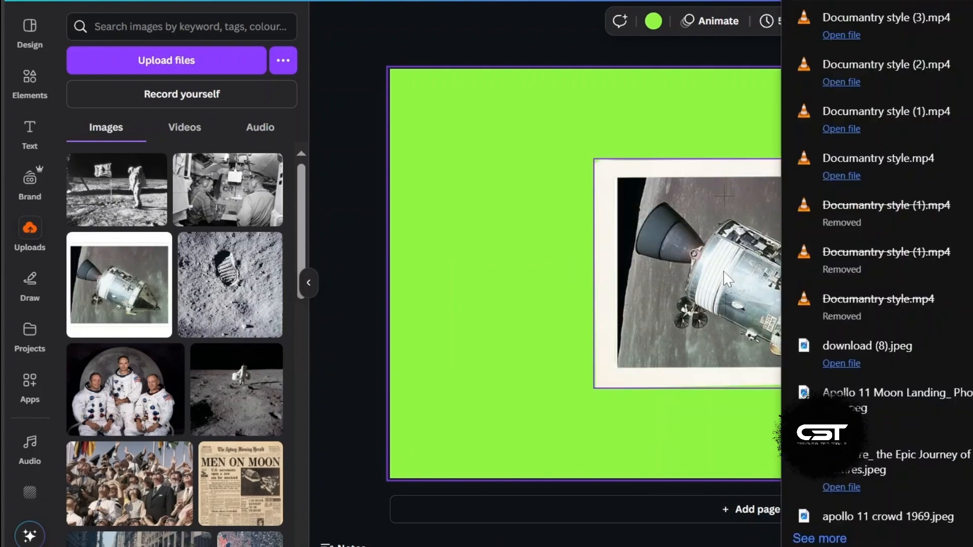
click(652, 204)
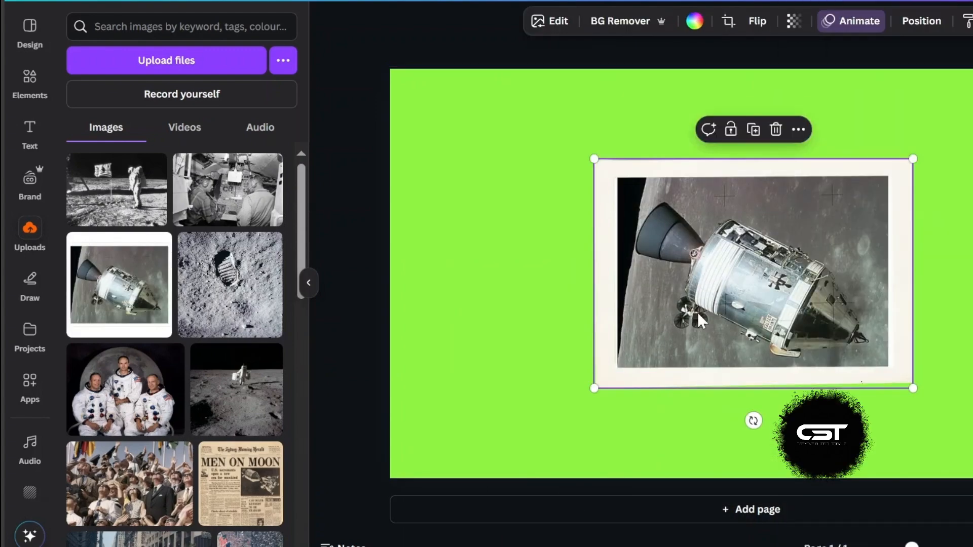
Step: Give the command module photo a Wipe animation and open the design's download options
click(860, 23)
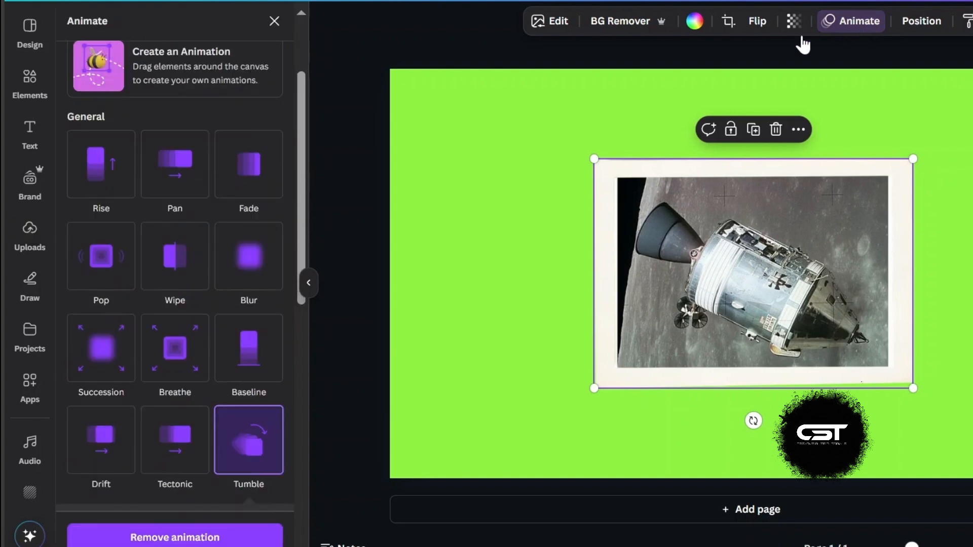
scroll(210, 304, down, 2)
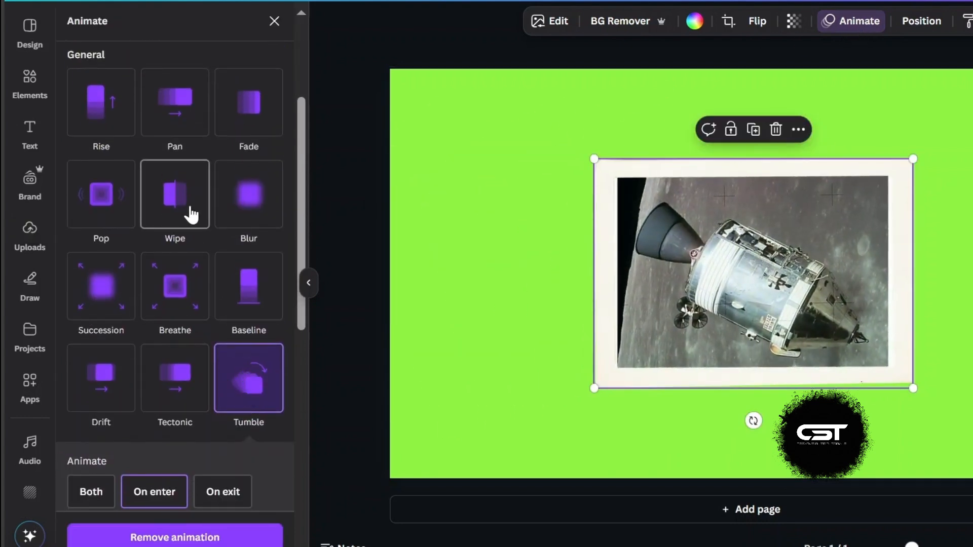
scroll(177, 264, up, 2)
click(174, 303)
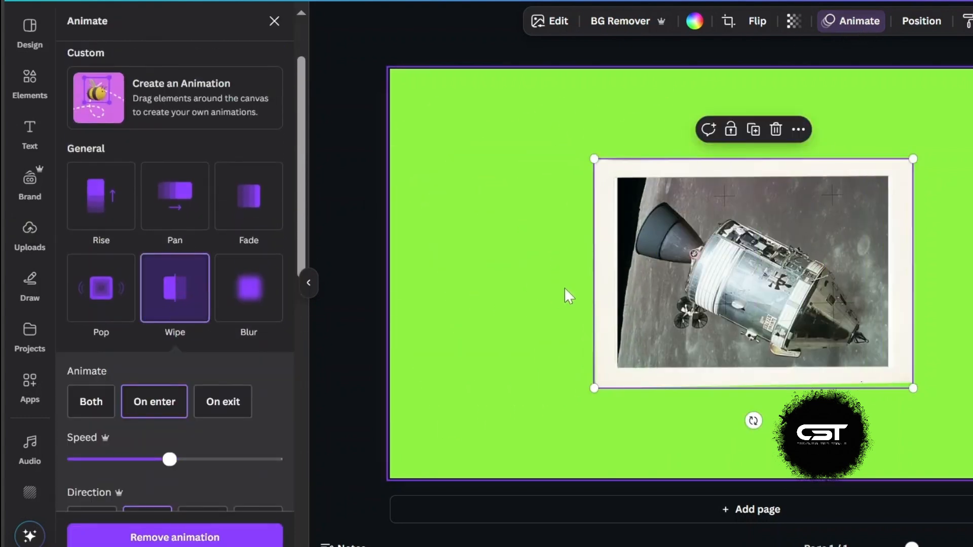
click(972, 2)
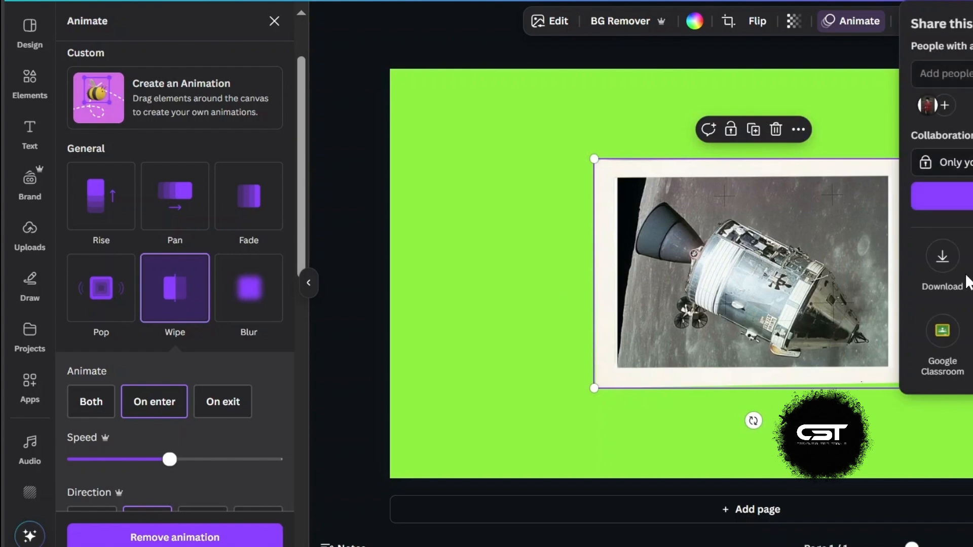
click(950, 266)
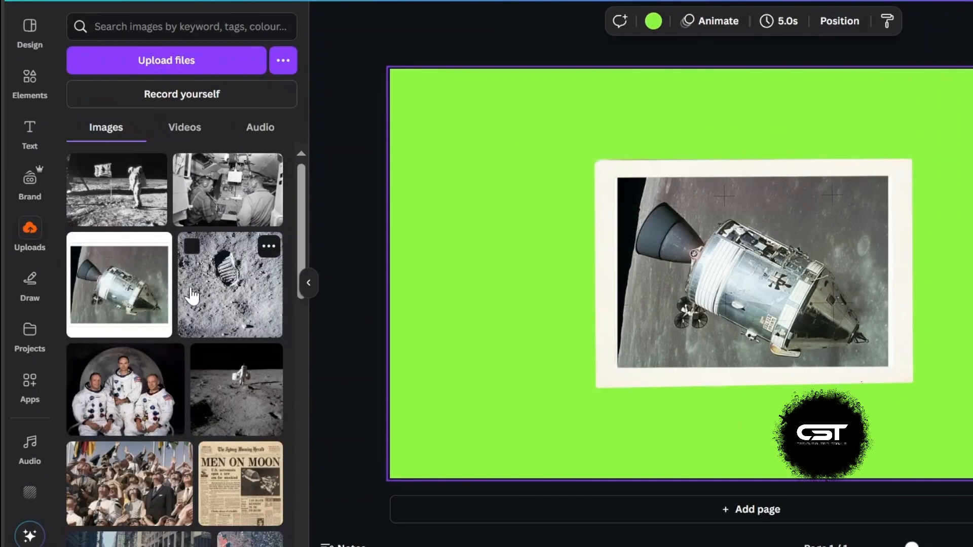
Step: Place the flag-planting photo in the frame and give it a Wipe entrance animation
drag(117, 189, 684, 248)
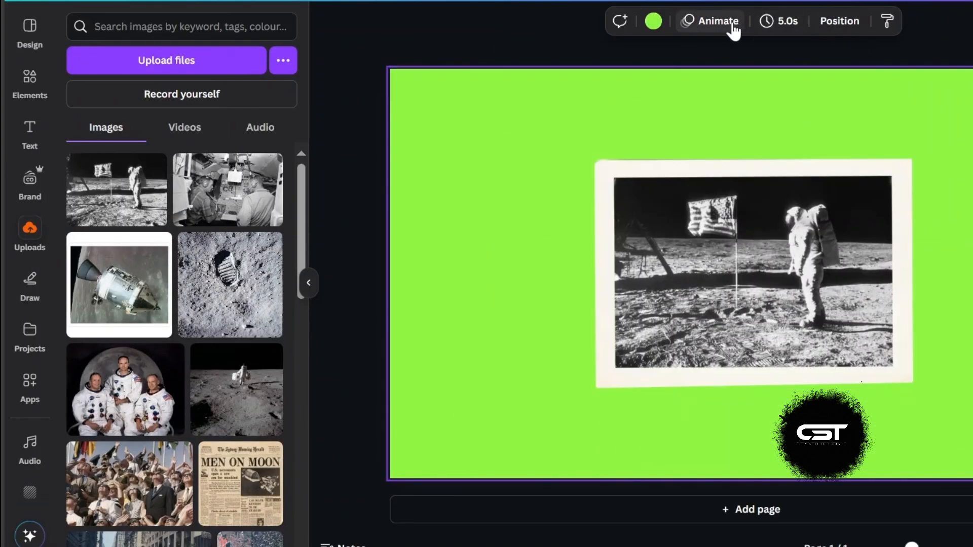
click(689, 23)
scroll(194, 348, down, 1)
scroll(194, 349, down, 2)
click(174, 282)
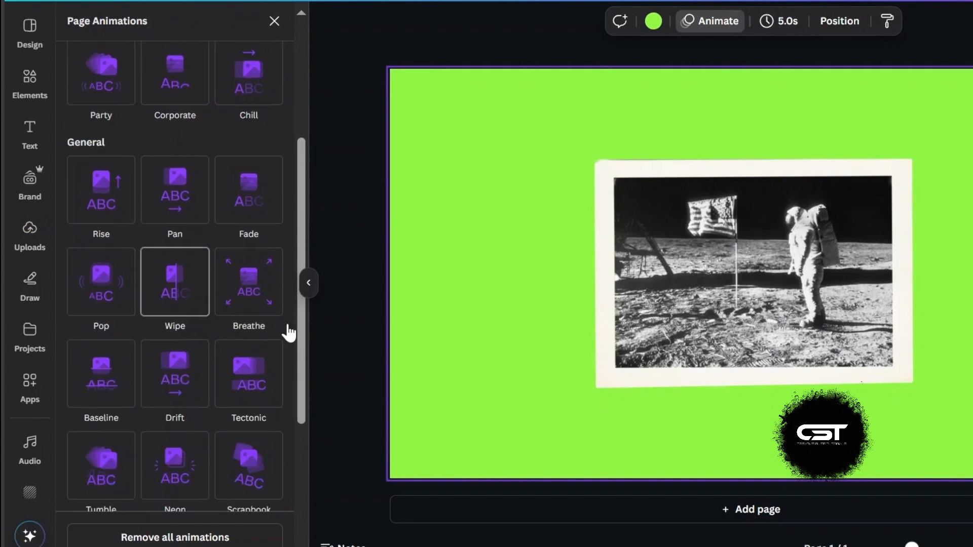
click(140, 325)
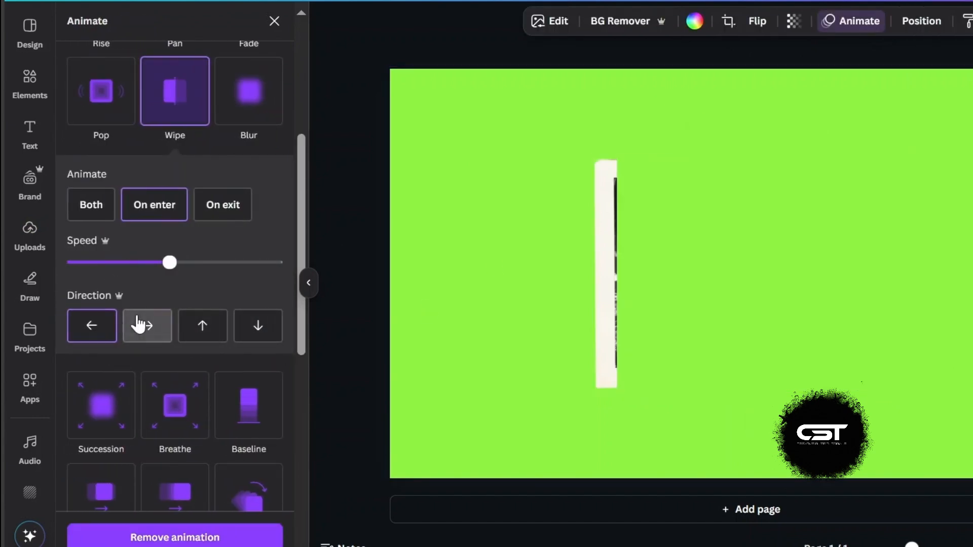
Step: Place the Apollo 11 crew portrait from uploads into the polaroid frame
key(Escape)
drag(118, 395, 663, 279)
click(717, 20)
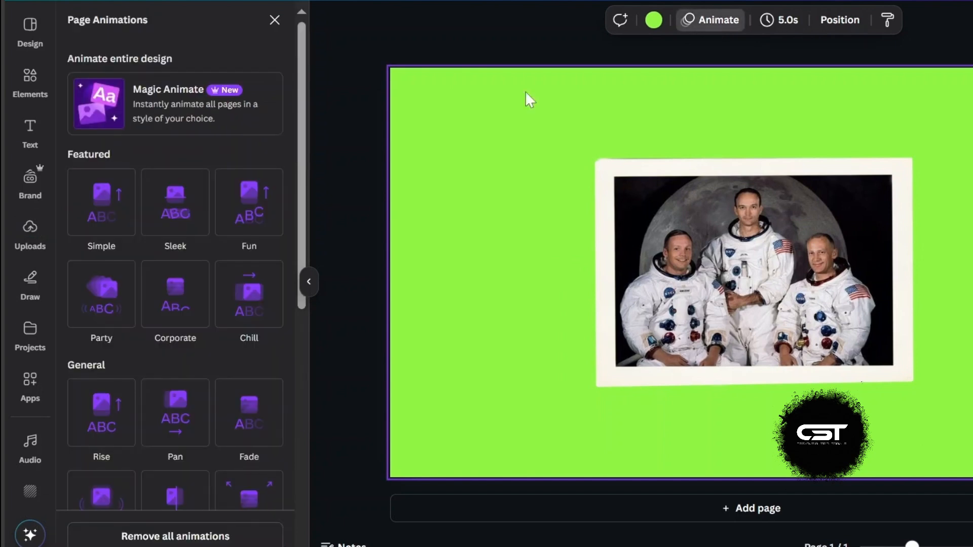
scroll(171, 277, down, 1)
scroll(172, 278, up, 1)
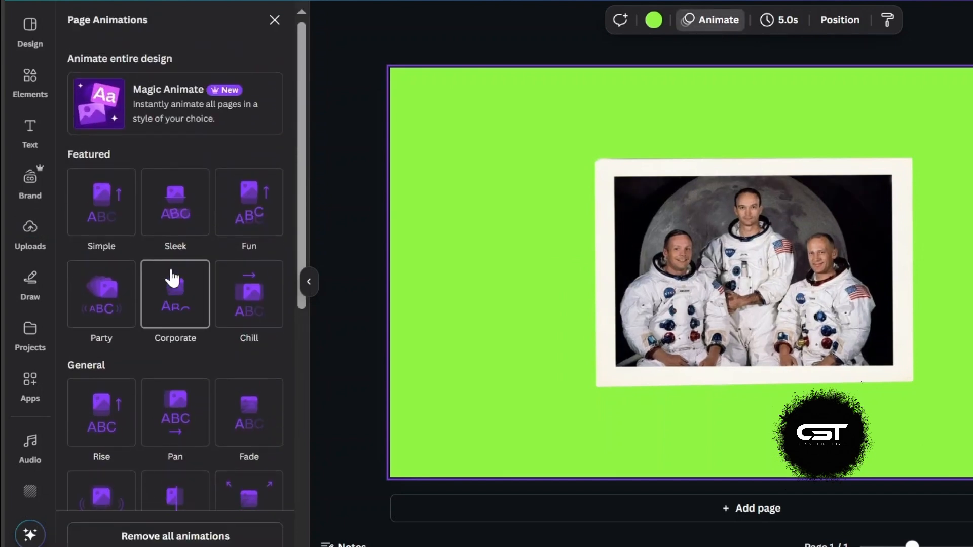
scroll(171, 277, down, 8)
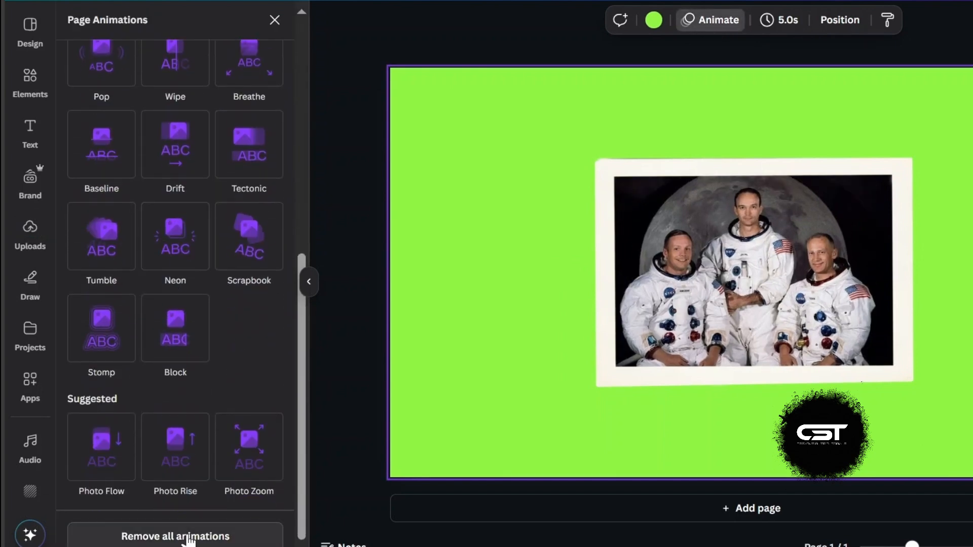
scroll(197, 527, up, 1)
Step: Enlarge the polaroid frame with the crew portrait so it fills more of the canvas
click(657, 235)
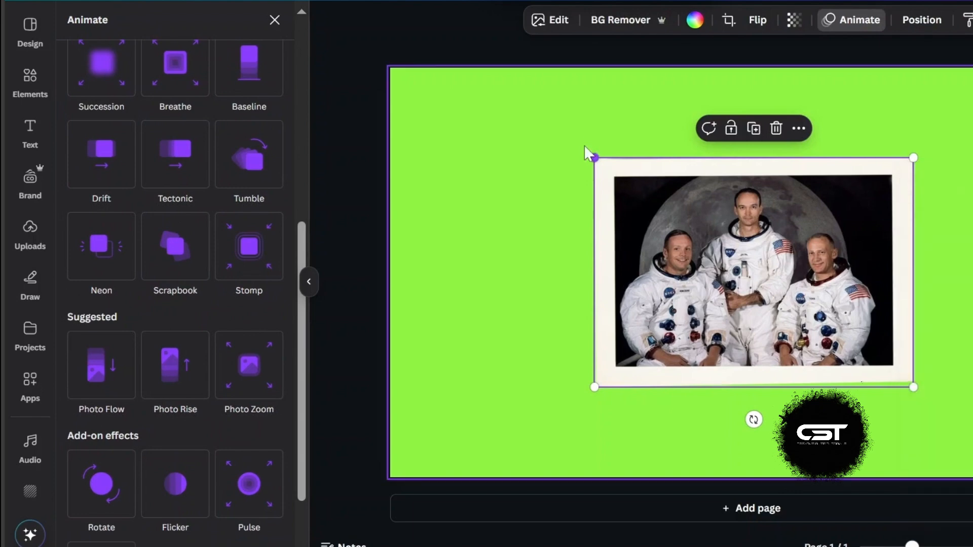
drag(593, 156, 488, 82)
drag(598, 325, 599, 338)
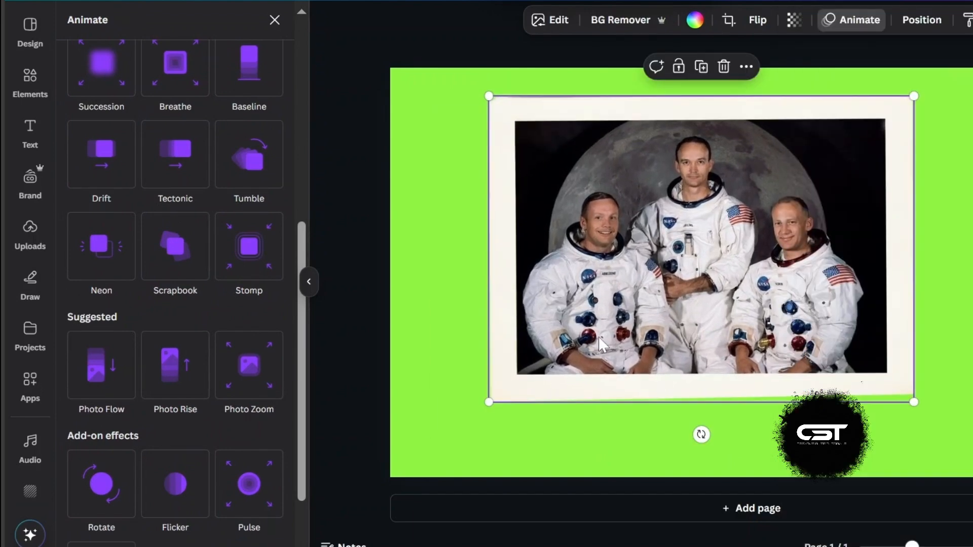
drag(743, 358, 779, 362)
drag(950, 406, 972, 439)
drag(878, 358, 855, 355)
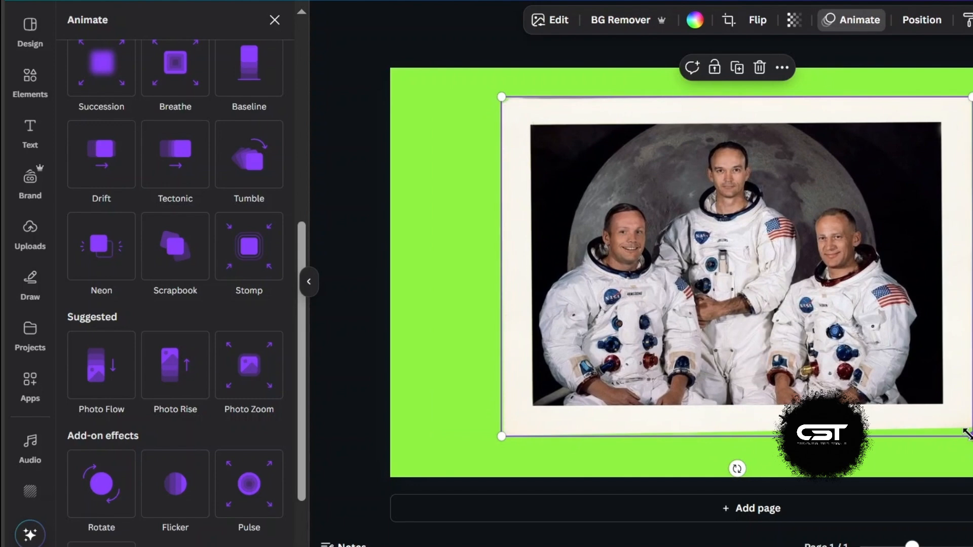
drag(969, 434, 972, 457)
mouse_move(880, 375)
mouse_down()
mouse_move(869, 352)
mouse_move(881, 362)
mouse_up()
Step: Download the crew version of the design as a PNG image
click(911, 1)
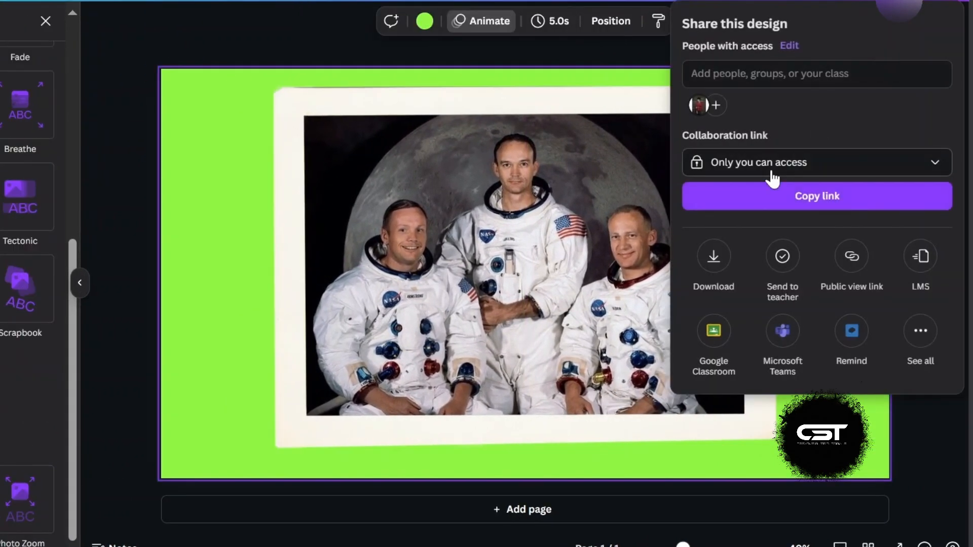
click(714, 258)
click(880, 85)
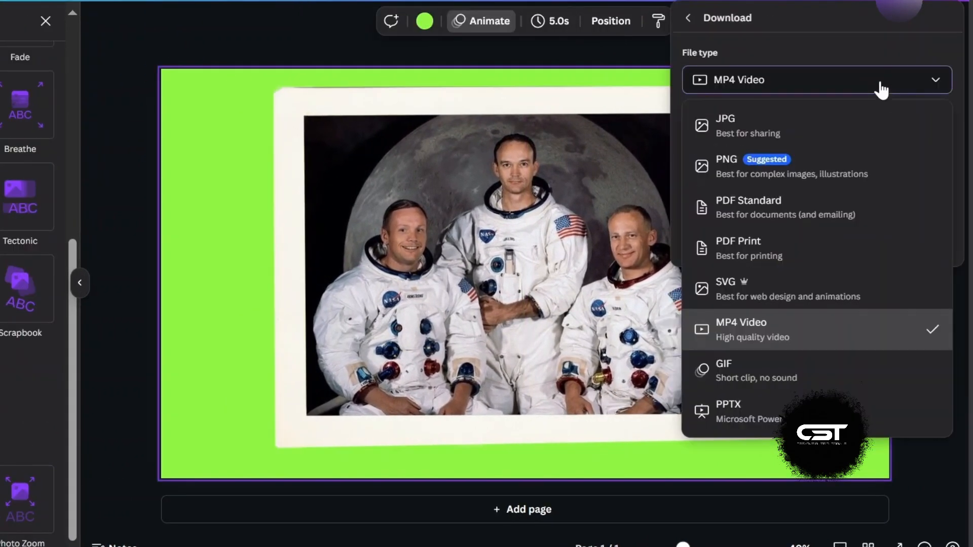
click(768, 164)
click(776, 316)
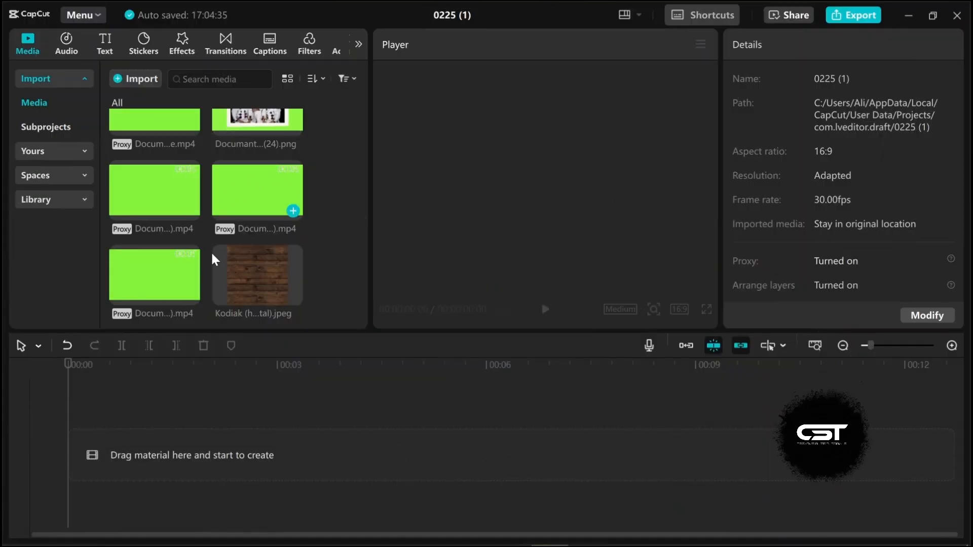
Step: Switch to CapCut, add the Kodiak wood-texture image to the timeline and scale it to 178% to fill the player
drag(232, 248, 90, 443)
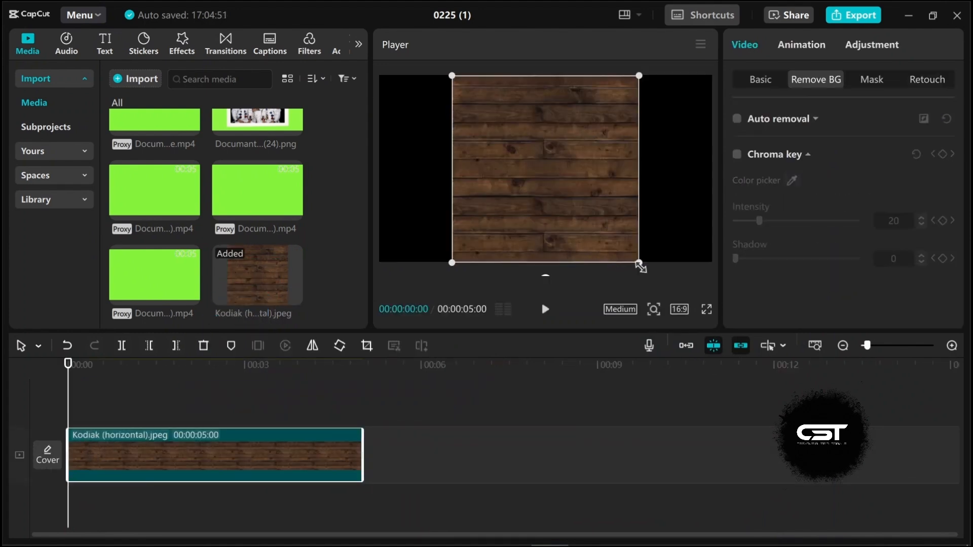
drag(639, 265, 726, 365)
drag(576, 180, 579, 239)
click(761, 80)
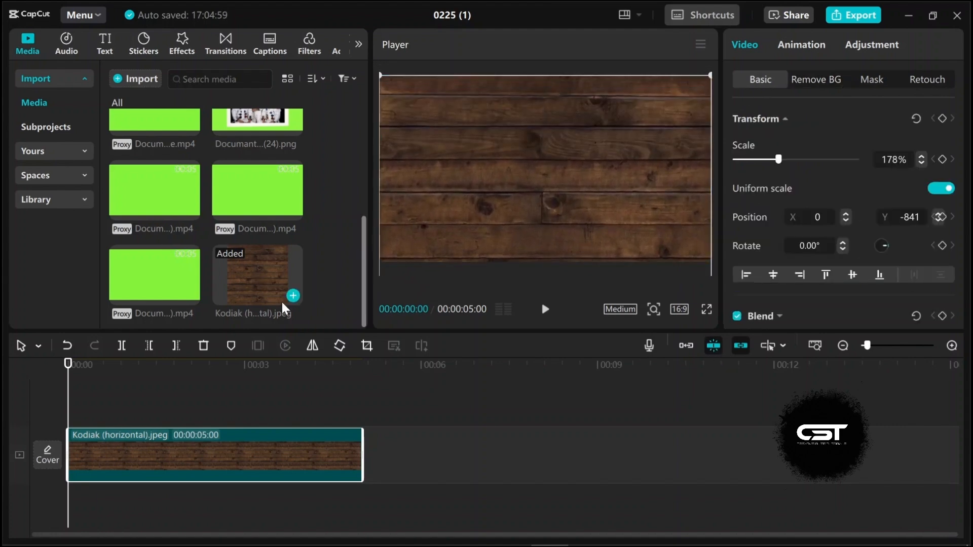
Step: Overlay the crew PNG above the wood background and key out its green with Chroma key
scroll(282, 301, up, 5)
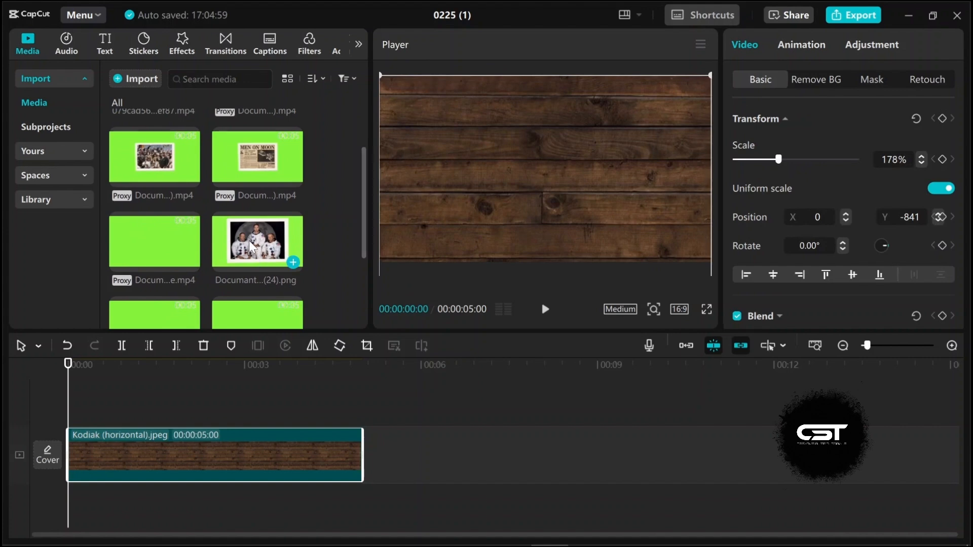
drag(249, 240, 68, 400)
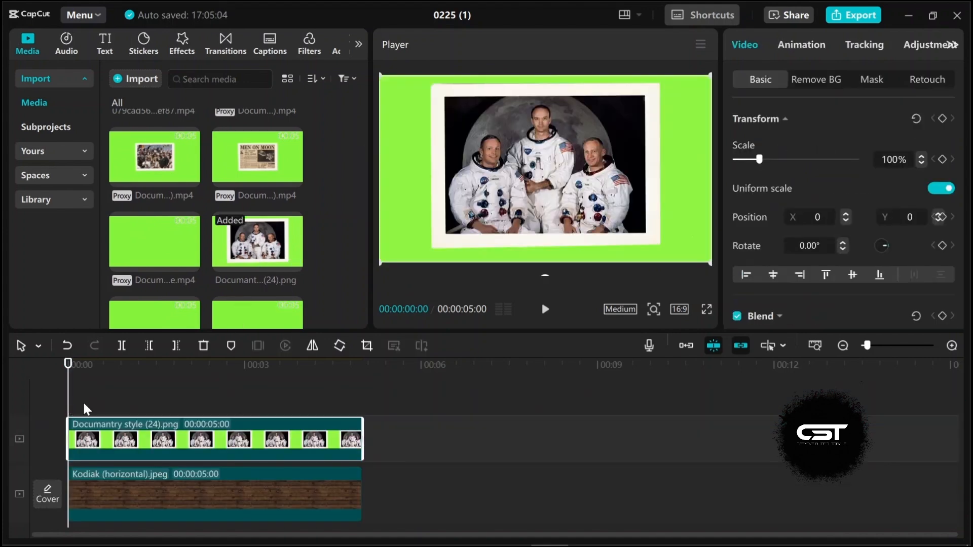
click(816, 80)
click(737, 154)
click(792, 180)
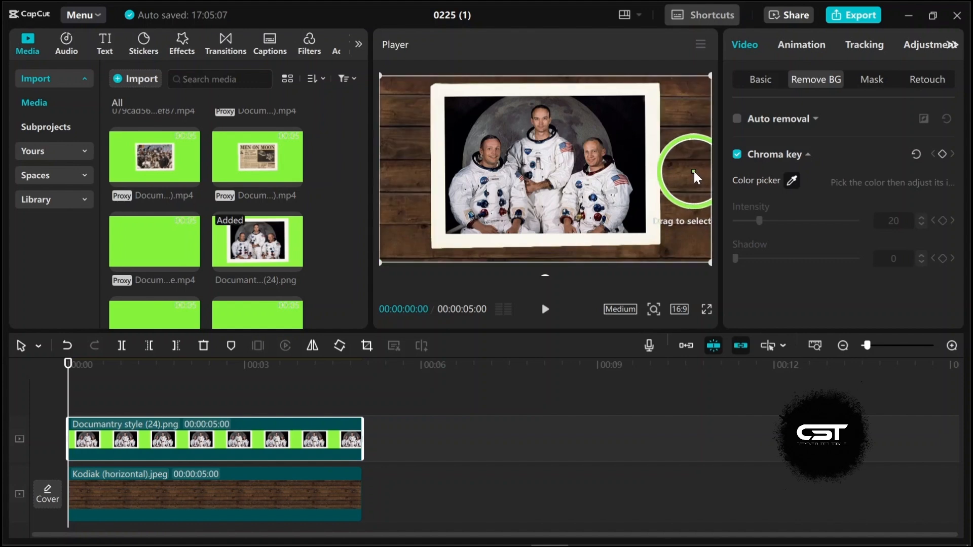
click(694, 171)
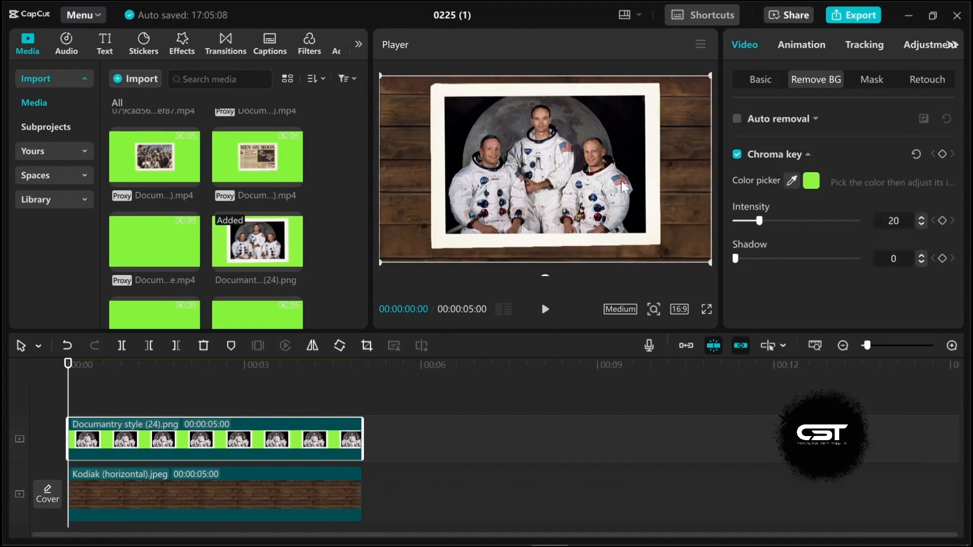
Step: Align the crew clip to the start and scale it down to 72%
click(760, 80)
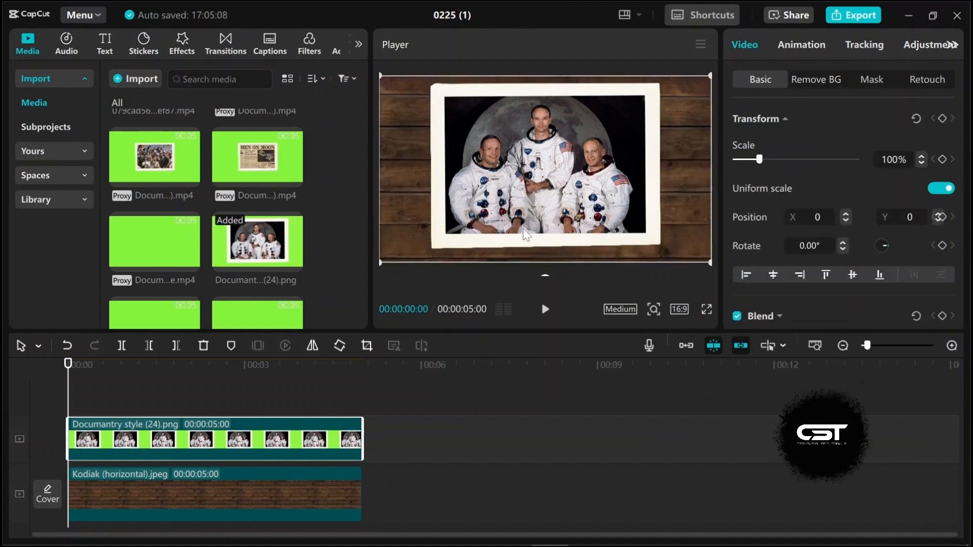
mouse_move(77, 378)
mouse_down()
mouse_move(91, 378)
mouse_move(68, 377)
mouse_up()
drag(394, 509, 308, 435)
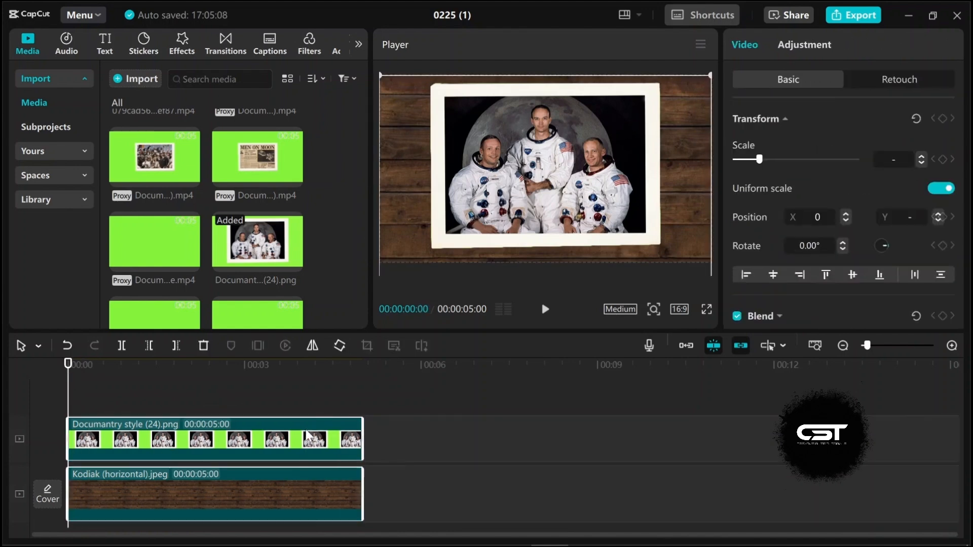
click(320, 438)
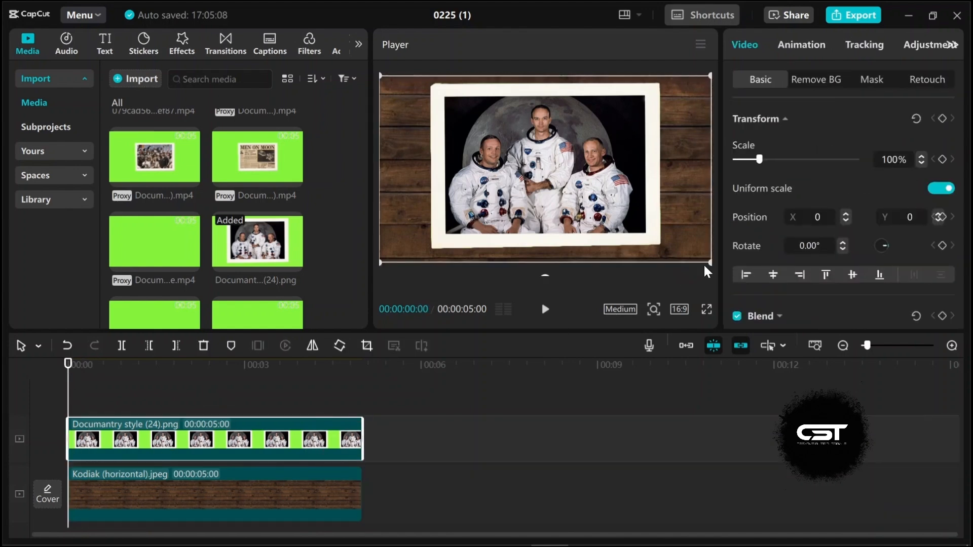
drag(710, 263, 655, 207)
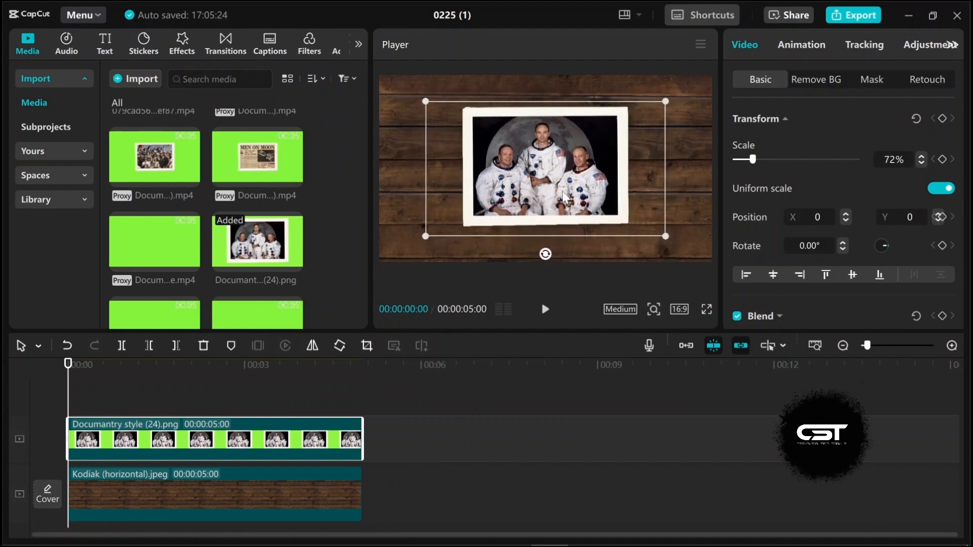
Step: Copy the crew and wood clips and paste duplicates right after them on the timeline
click(274, 494)
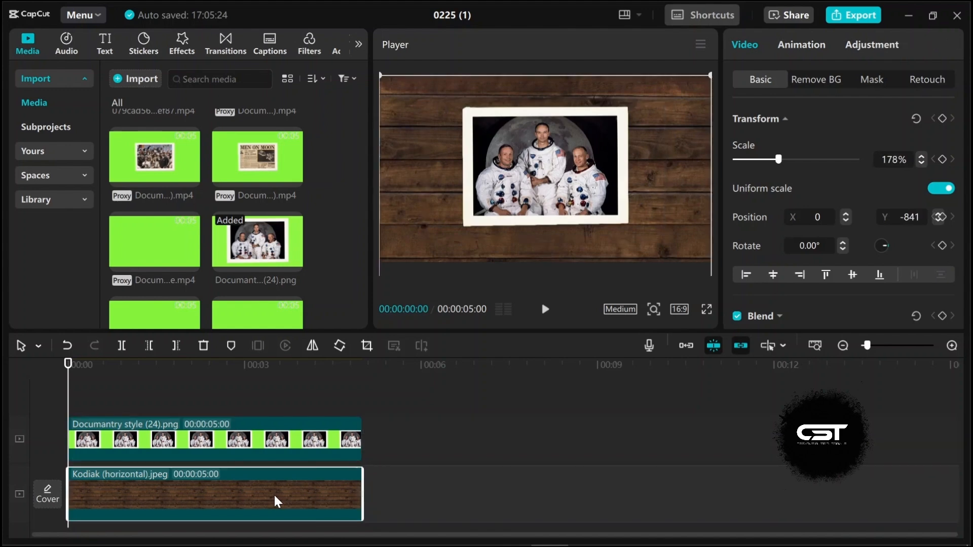
ctrl+click(276, 449)
key(ctrl+c)
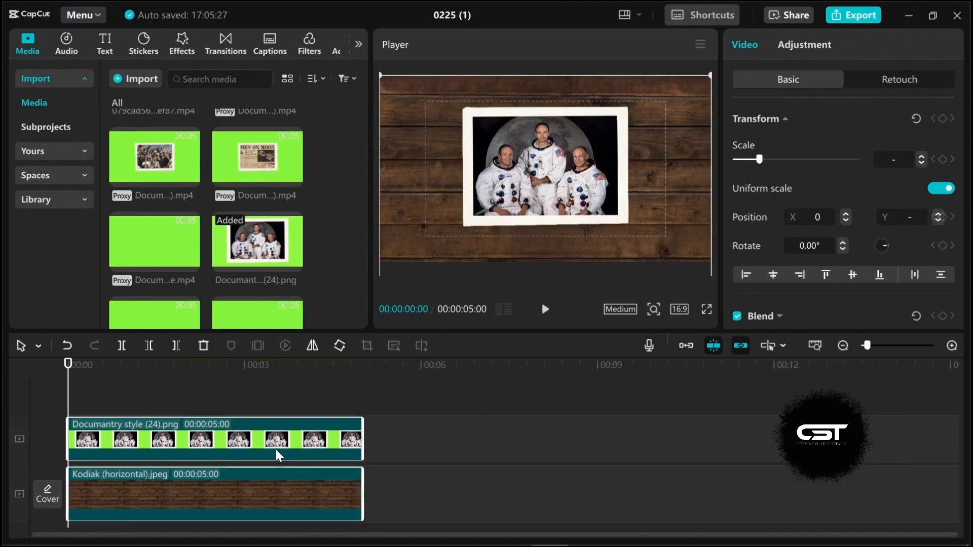
key(ctrl+v)
scroll(296, 449, down, 1)
drag(297, 451, 543, 468)
drag(281, 415, 280, 445)
Step: Play back the timeline and scrub through it to review the result
key(space)
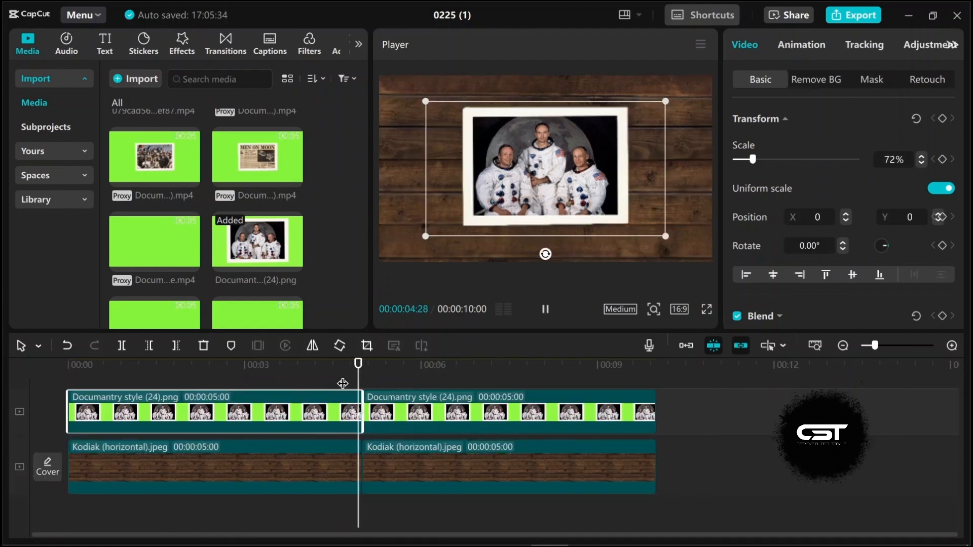
key(space)
drag(385, 373, 264, 375)
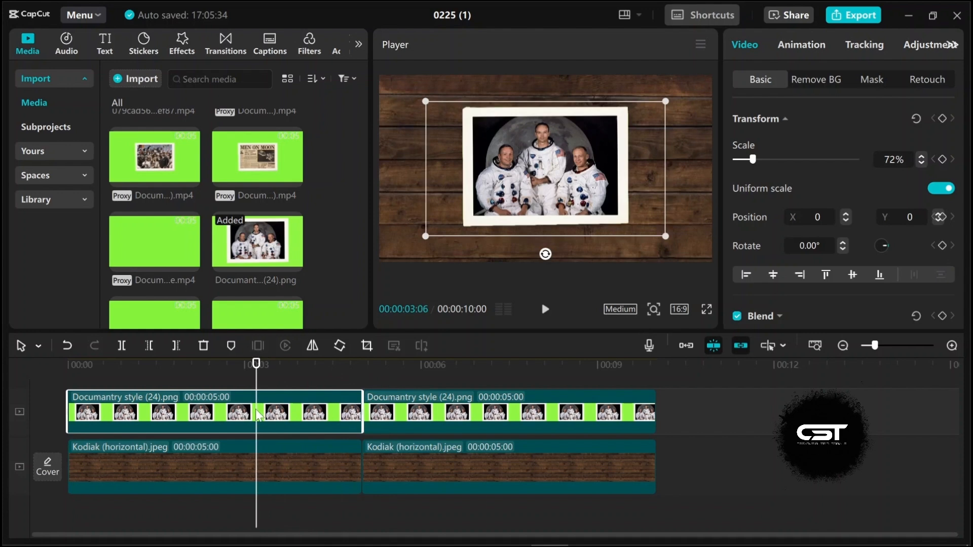
Step: Combine the first crew clip and wood clip into a compound clip
click(266, 464)
right_click(266, 463)
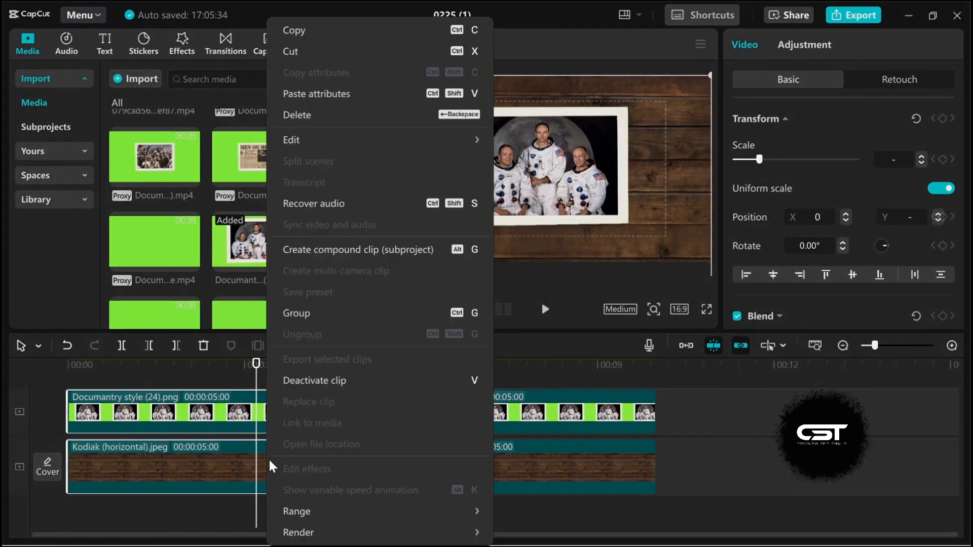
click(322, 253)
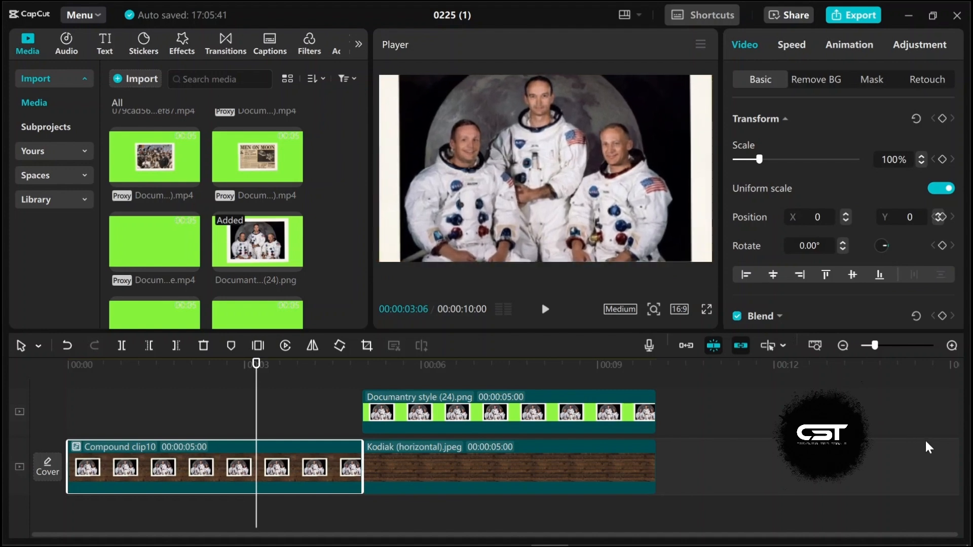
Step: Scale the compound clip up to 236% and move it up to Y -301 to fill the frame with the crew photo
drag(758, 160, 794, 161)
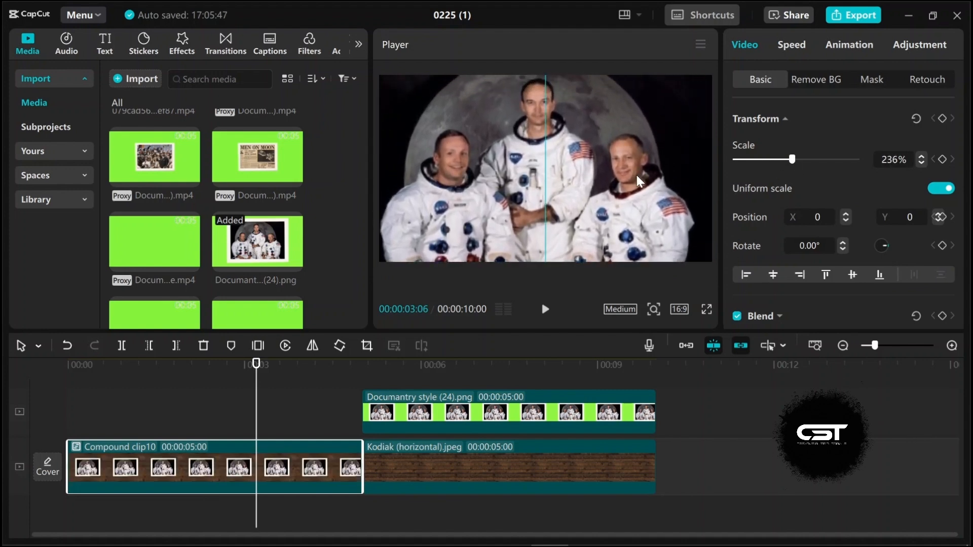
drag(638, 179, 478, 213)
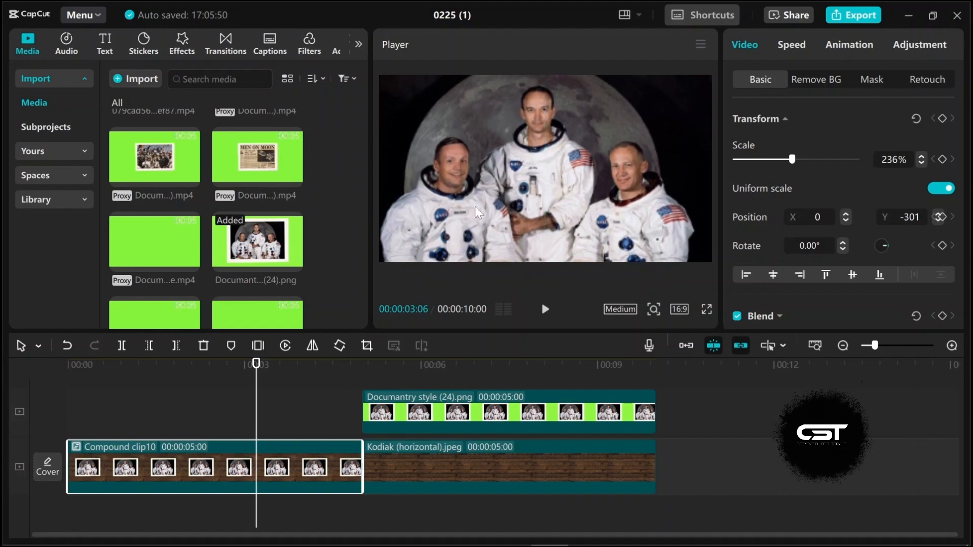
Step: Play back the start of the timeline to review the zoomed compound clip
drag(231, 370, 142, 407)
key(space)
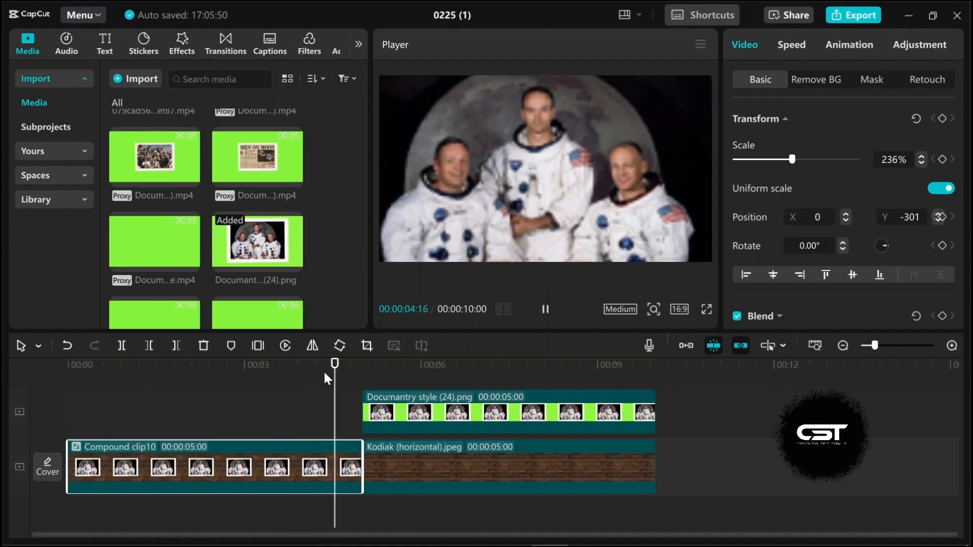
key(space)
Step: Keyframe the compound clip's transform at about 2 seconds and set its scale to 100% at about 4 seconds for a zoom-out
drag(377, 376, 172, 412)
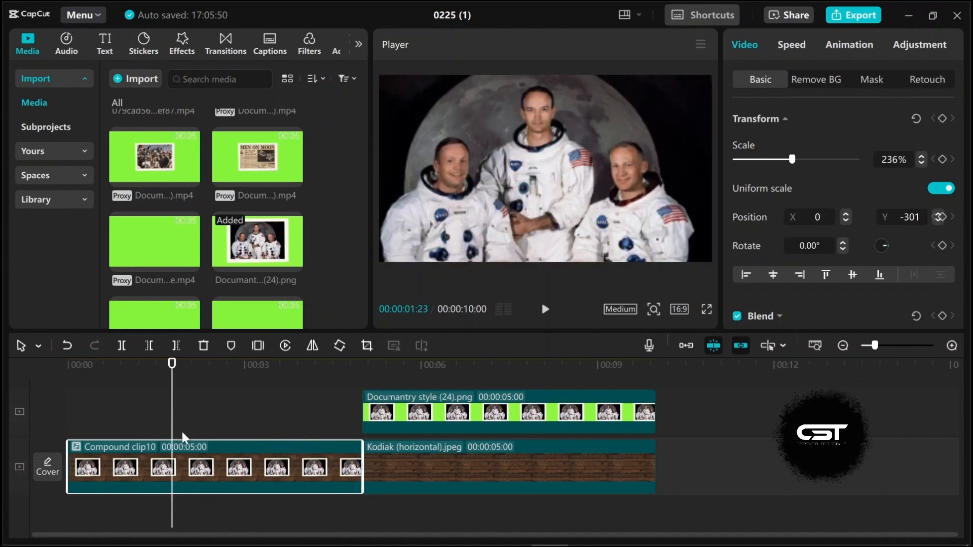
drag(172, 381, 187, 384)
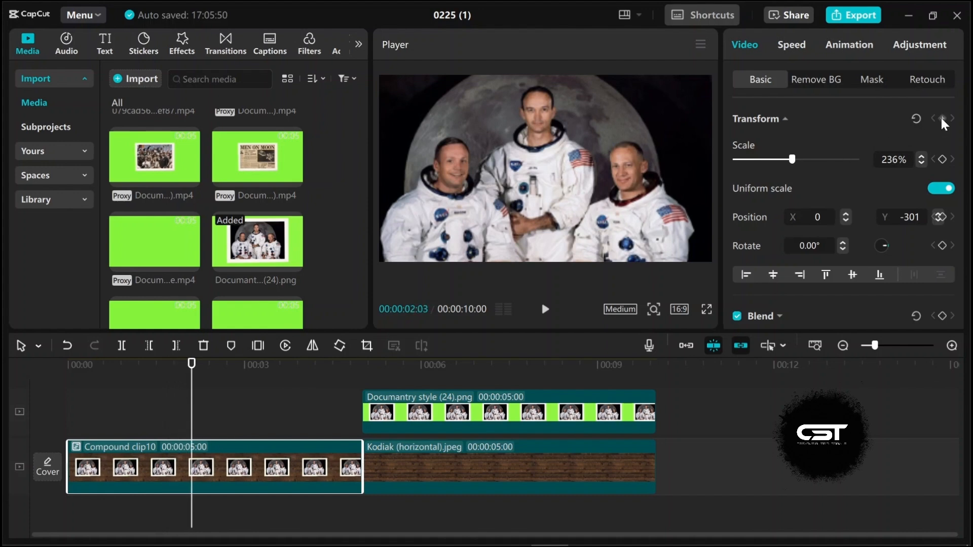
drag(193, 378, 336, 399)
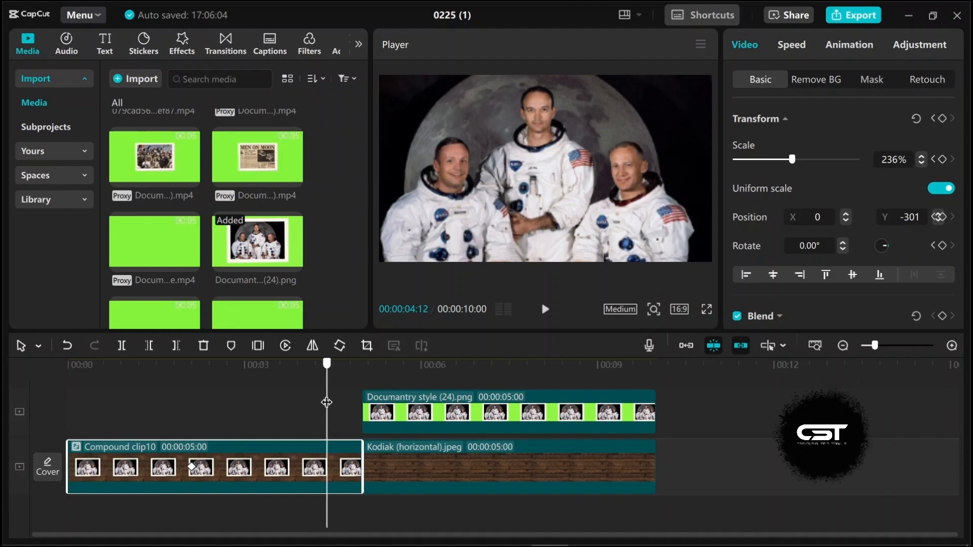
drag(774, 160, 761, 164)
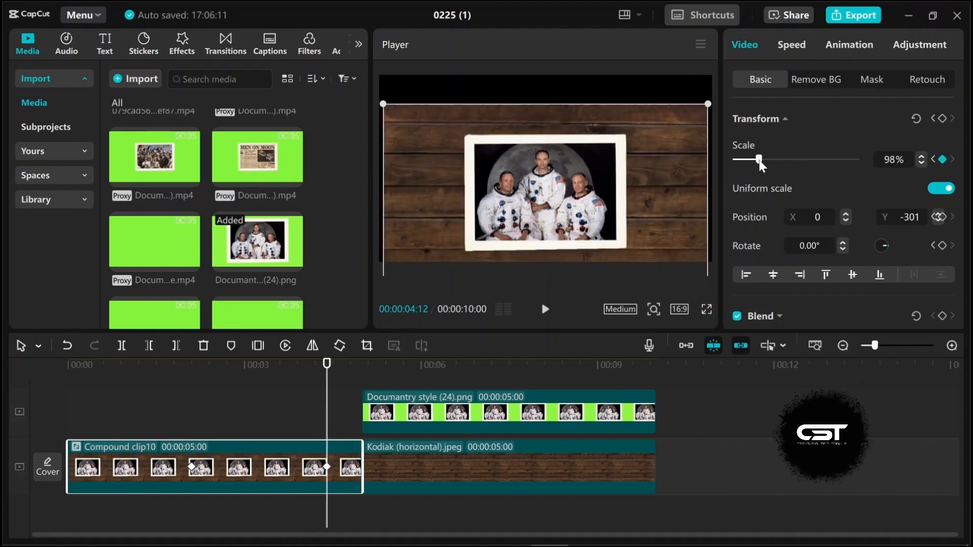
click(920, 159)
click(920, 159)
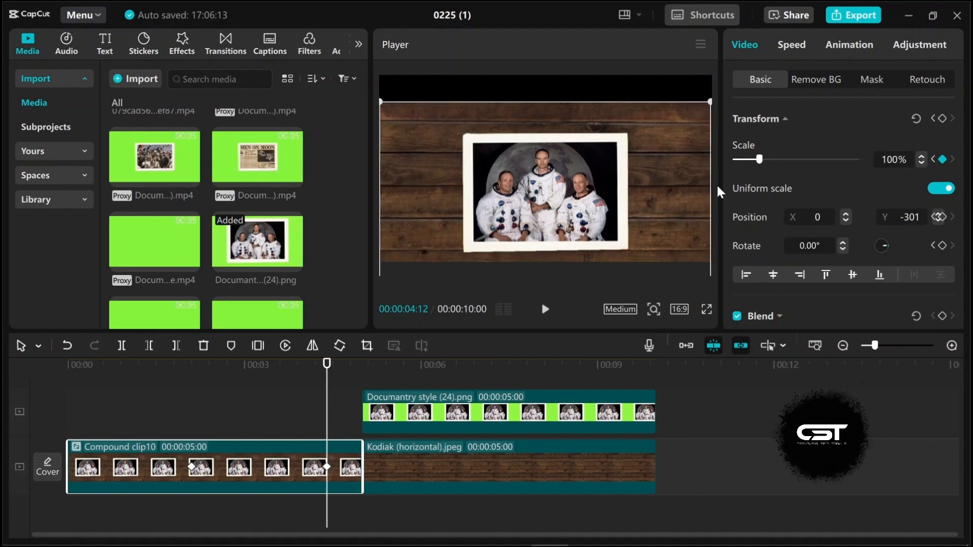
Step: Play the timeline from the start to review the zoom-out animation
click(306, 413)
click(192, 425)
key(space)
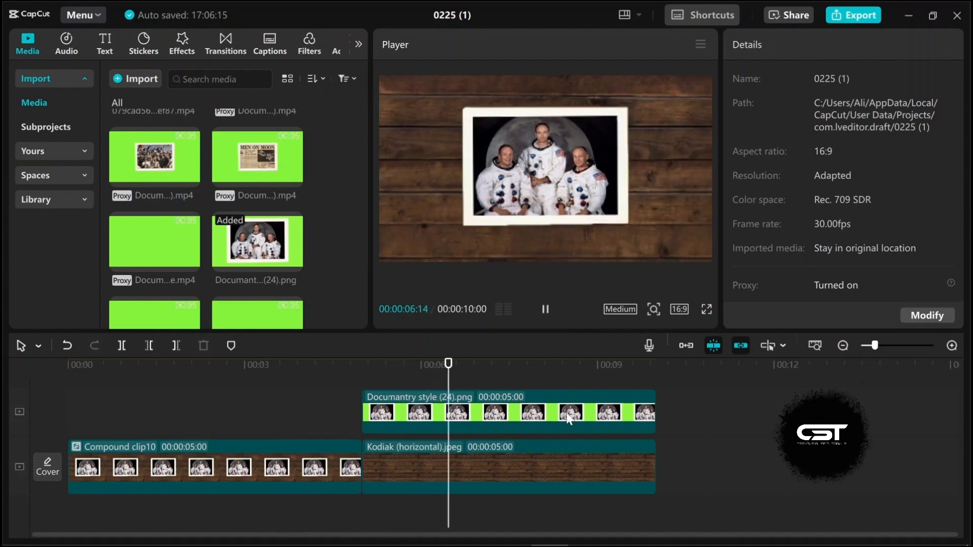
key(space)
click(270, 405)
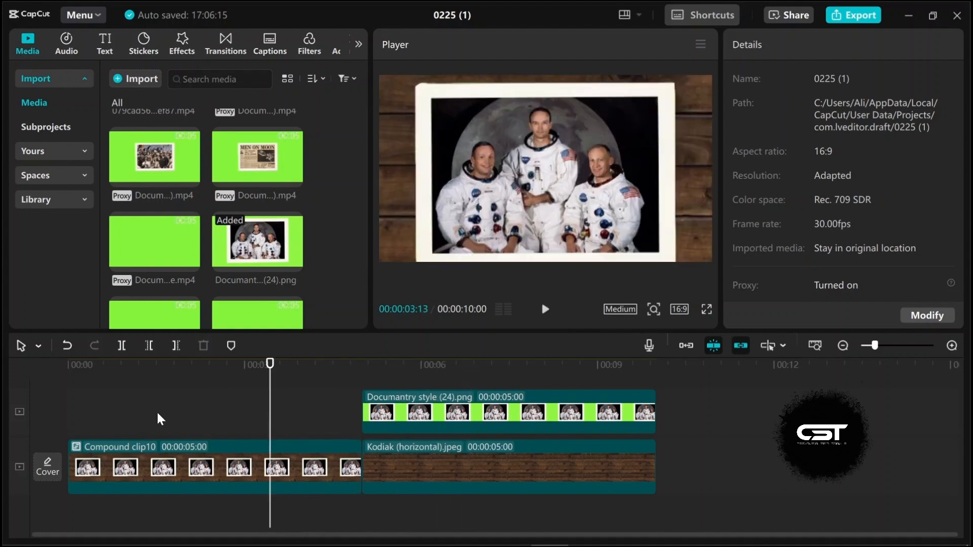
click(157, 411)
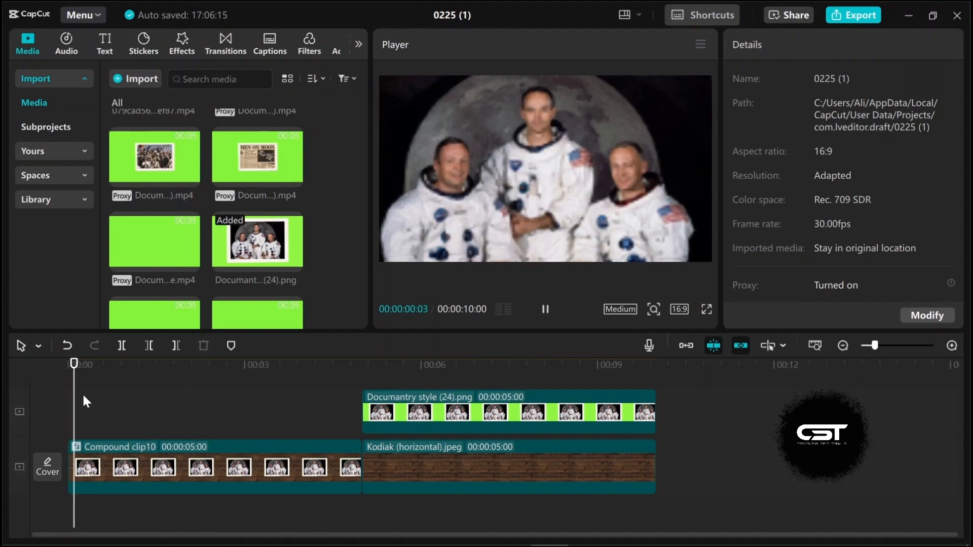
Step: Add a default text layer at the start of the timeline
click(105, 44)
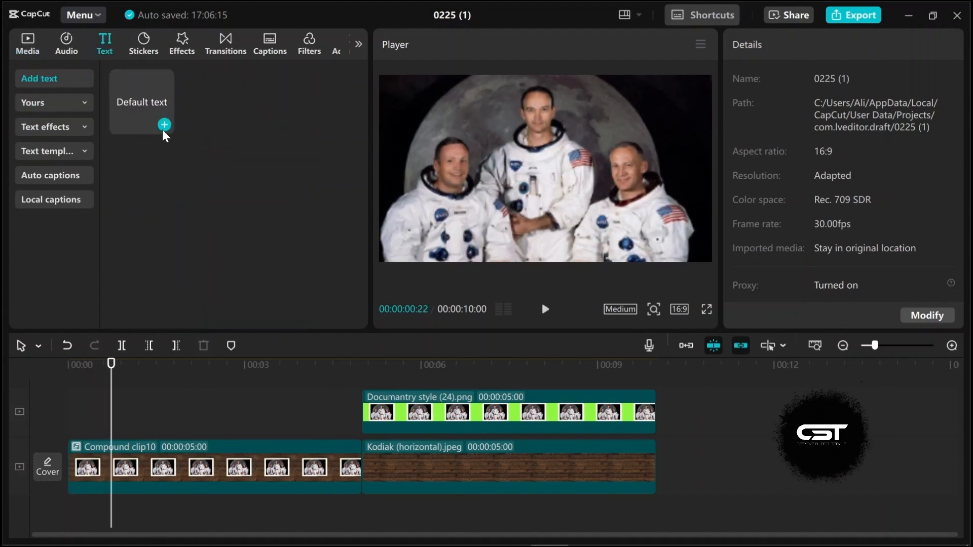
click(164, 125)
drag(140, 399, 90, 390)
key(space)
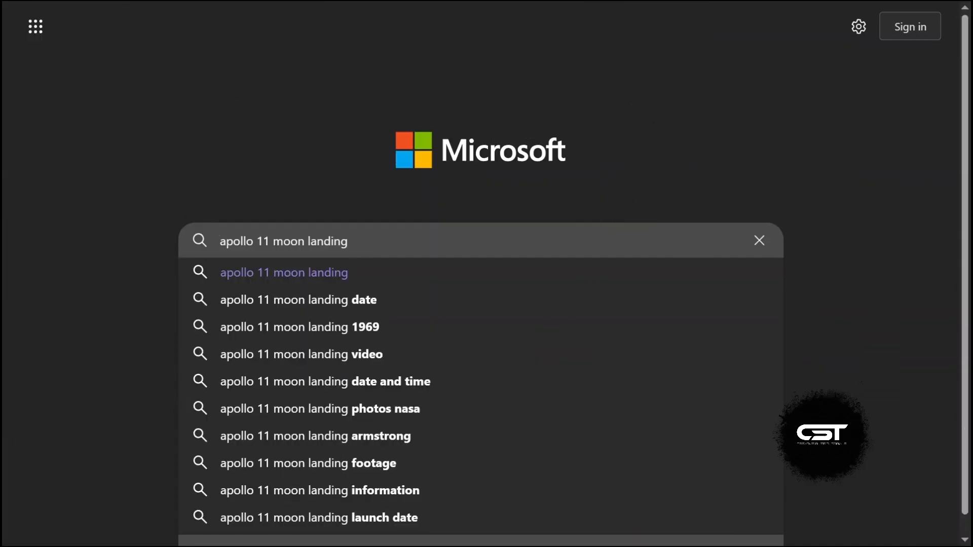
key(Return)
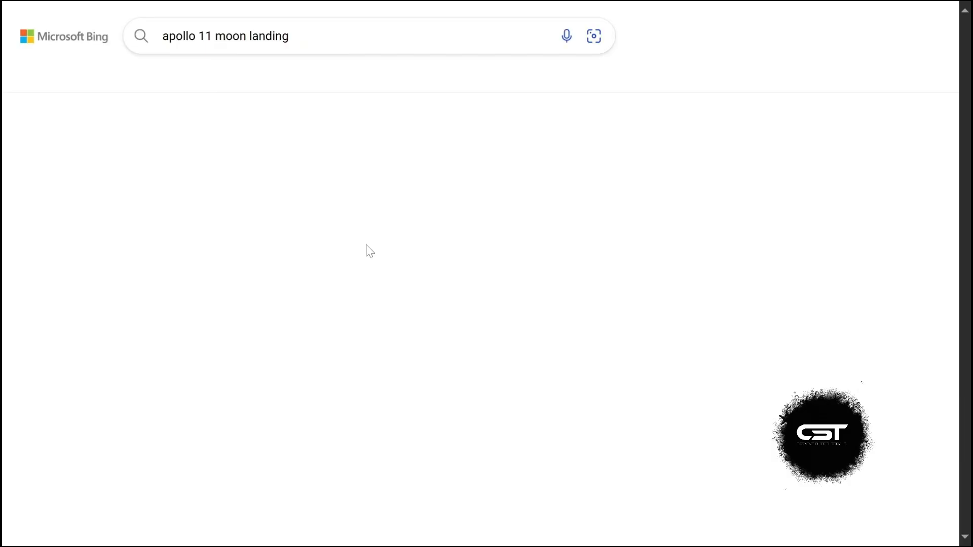
Step: Copy the opening text of the Apollo 11 Wikipedia article found by searching 'apollo 11 moon landing' in the browser
click(202, 386)
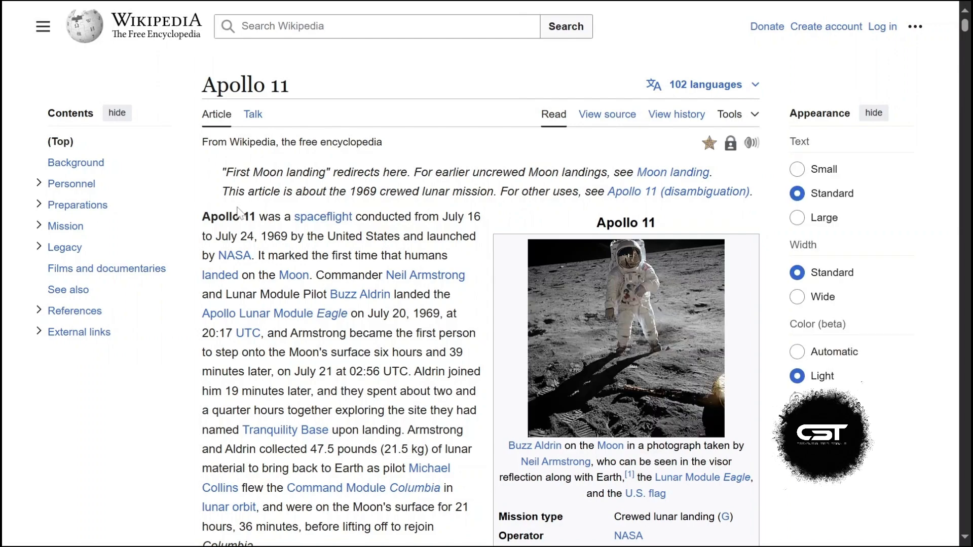
drag(202, 216, 266, 422)
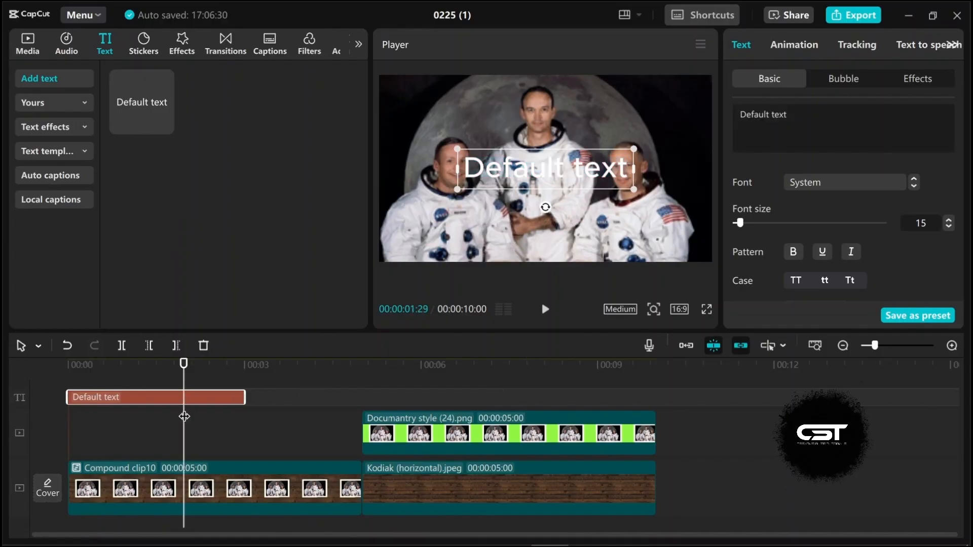
Step: Replace the default text with the pasted Apollo 11 article text and set its font size to 8
double_click(478, 169)
key(ctrl+v)
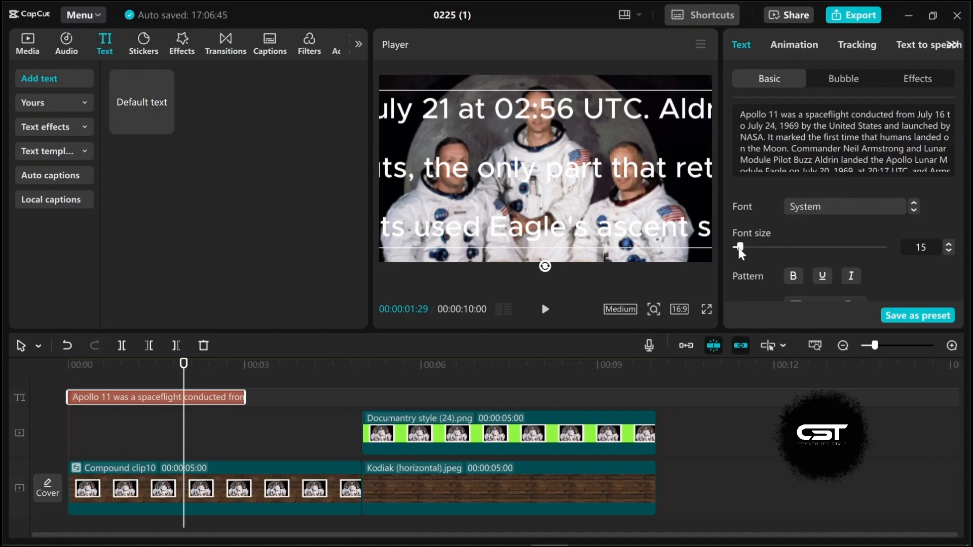
drag(739, 248, 737, 248)
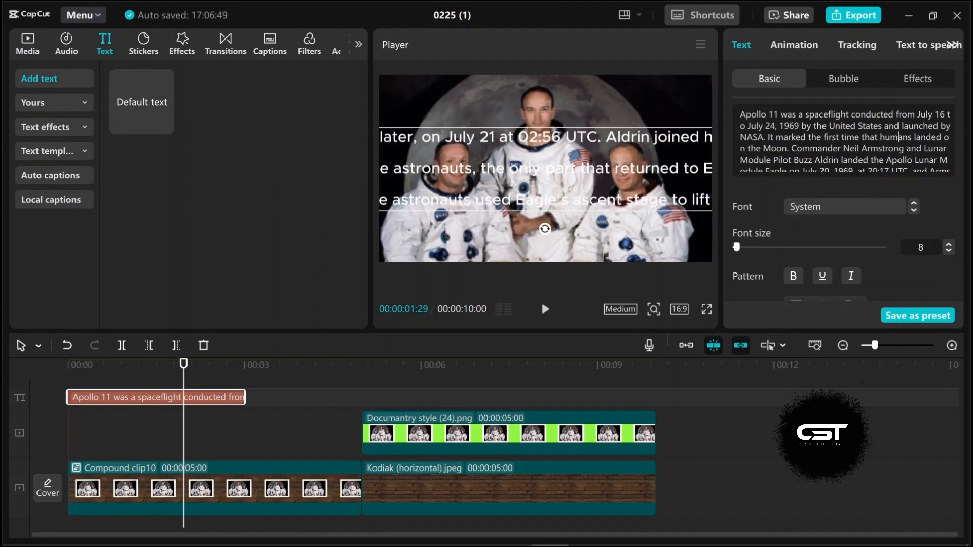
Step: Insert line breaks throughout the pasted text to split it into shorter lines
click(937, 125)
key(BackSpace)
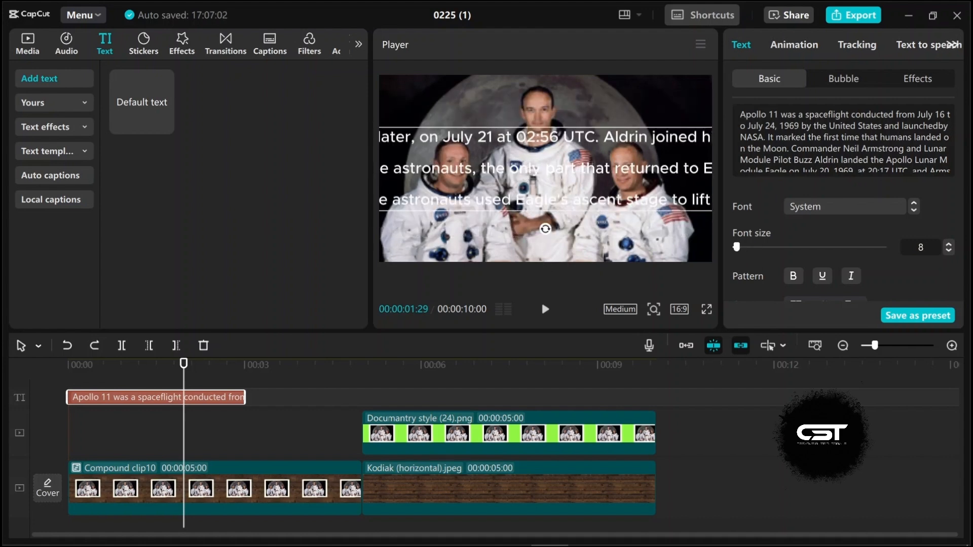
click(932, 114)
key(Return)
key(BackSpace)
click(913, 160)
key(Return)
key(Return)
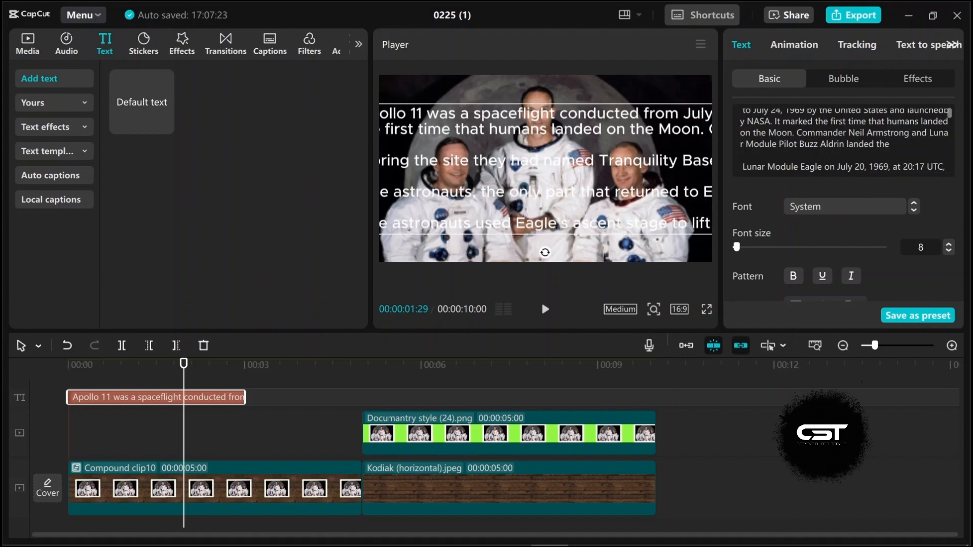
key(ctrl+z)
key(Return)
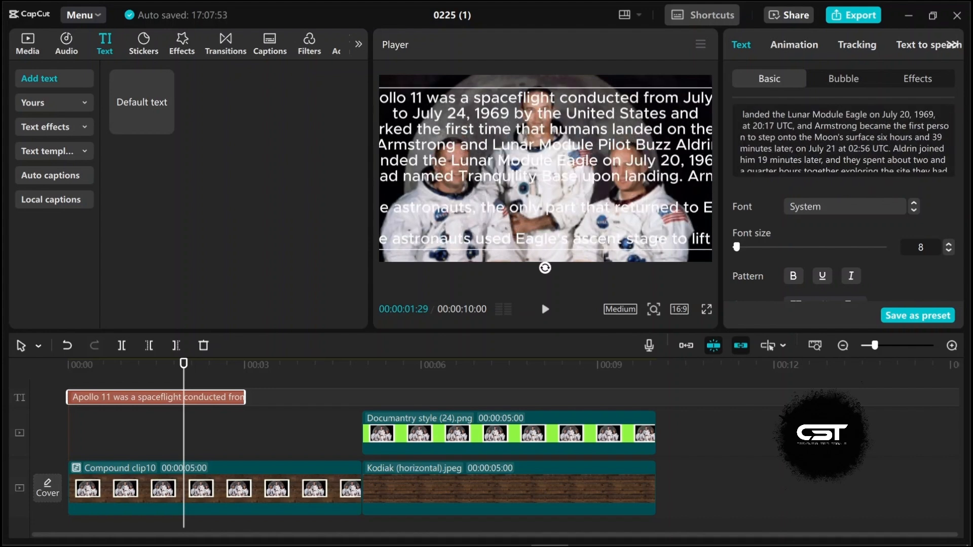
click(927, 127)
key(Return)
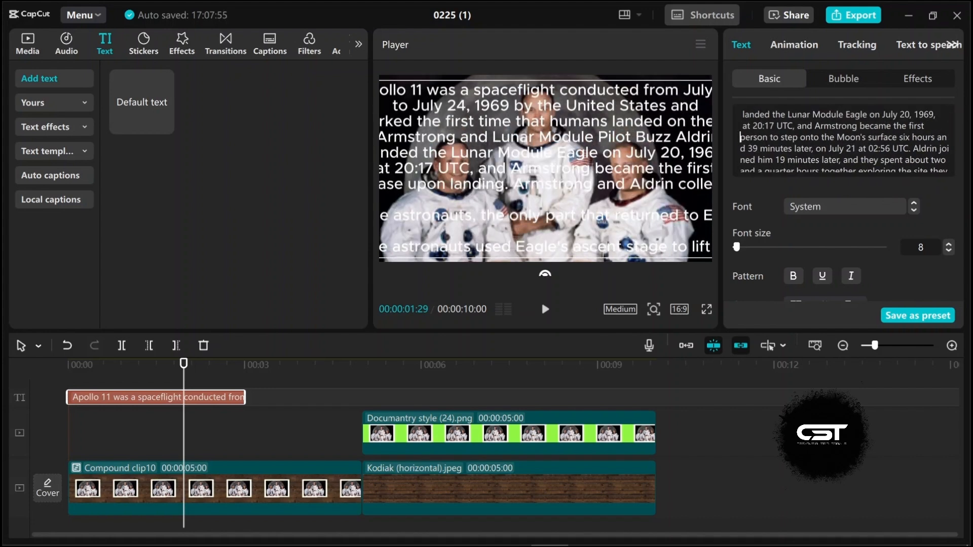
click(922, 149)
key(Return)
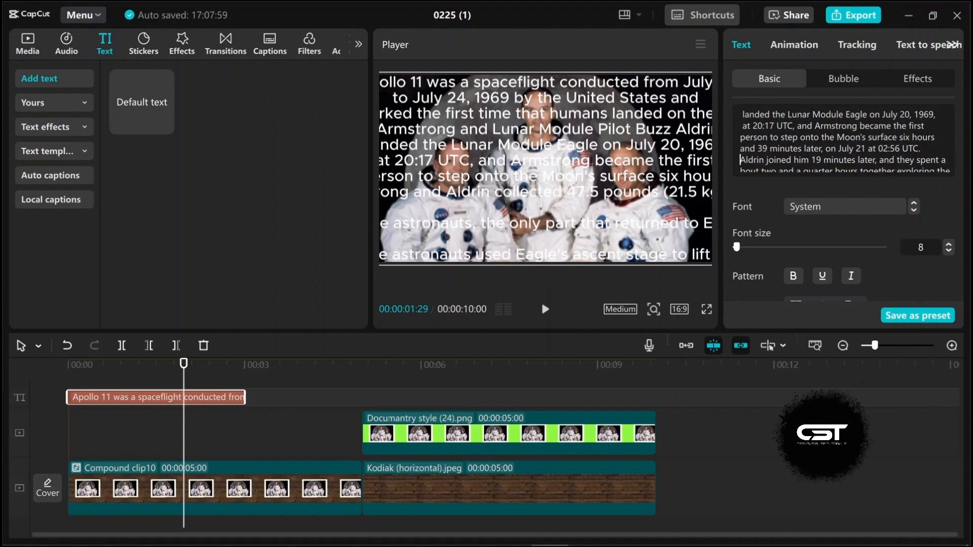
click(939, 159)
Step: Shorten the text clip to about 1.2 seconds and move the text upward in the frame at its end
scroll(938, 155, down, 2)
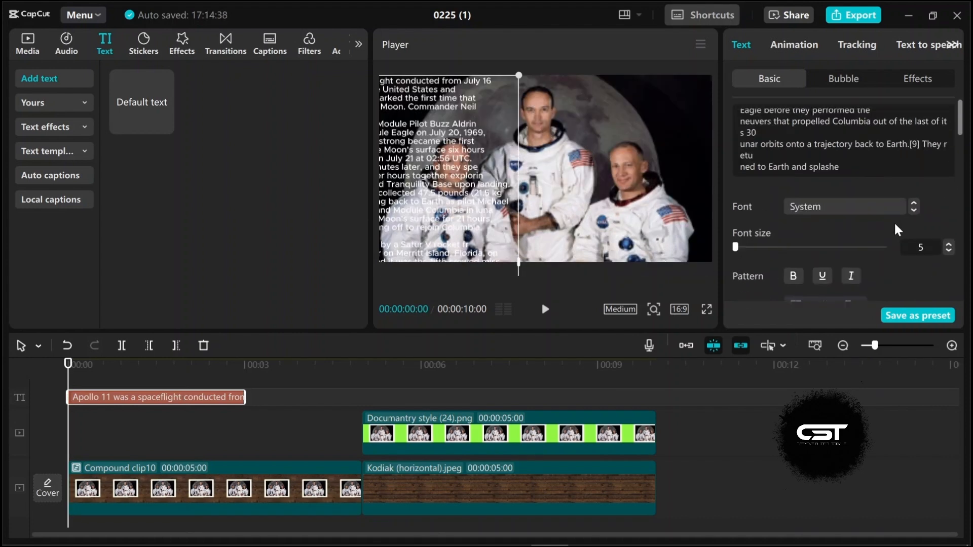
scroll(894, 221, down, 5)
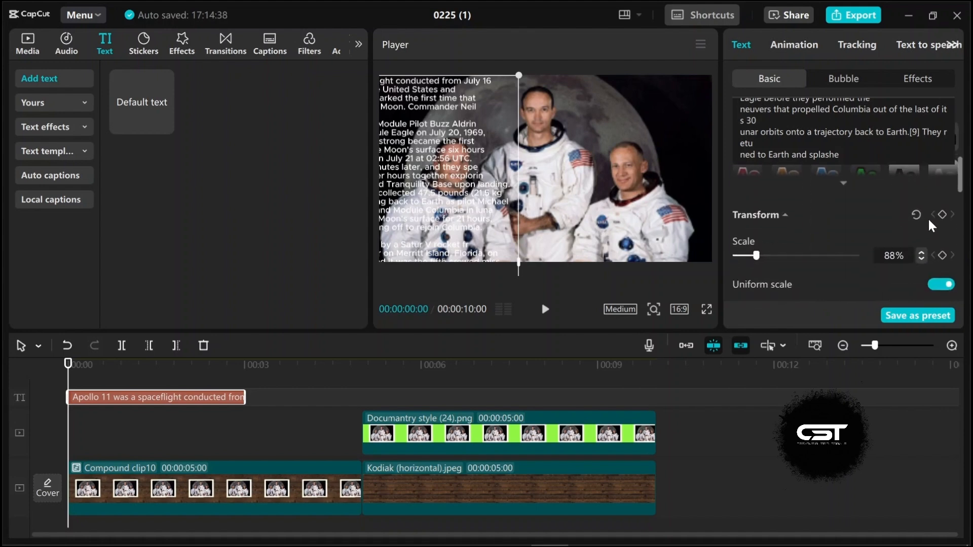
drag(86, 368, 185, 375)
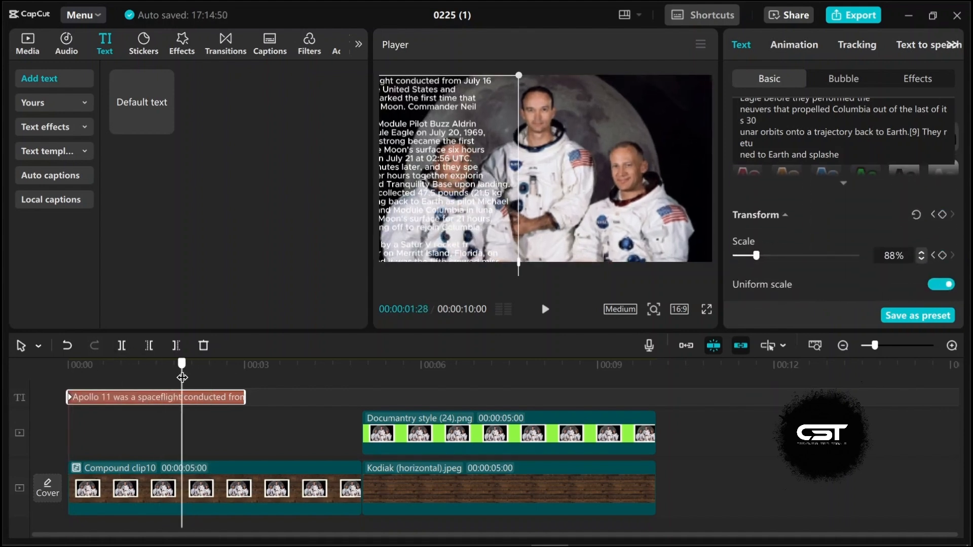
drag(245, 397, 168, 375)
drag(445, 233, 448, 166)
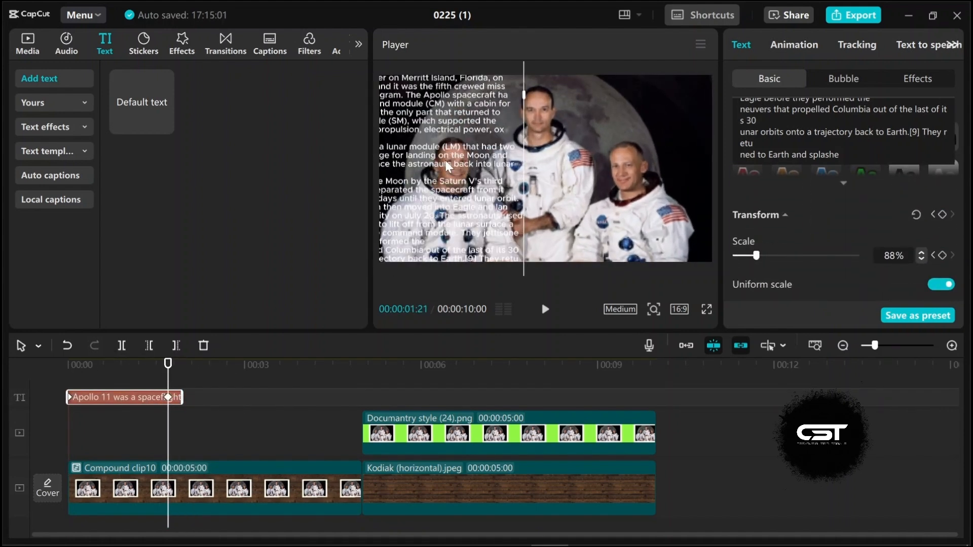
Step: Convert the text clip into a compound clip
key(space)
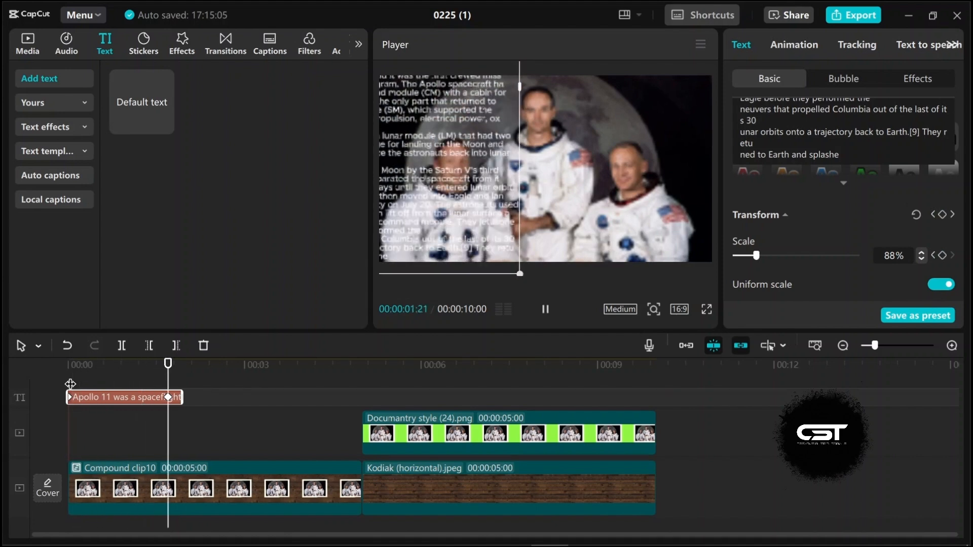
right_click(136, 398)
click(162, 375)
Step: Search effects for 'wide lens' and apply the Wide Angle effect over the text compound clip
click(182, 44)
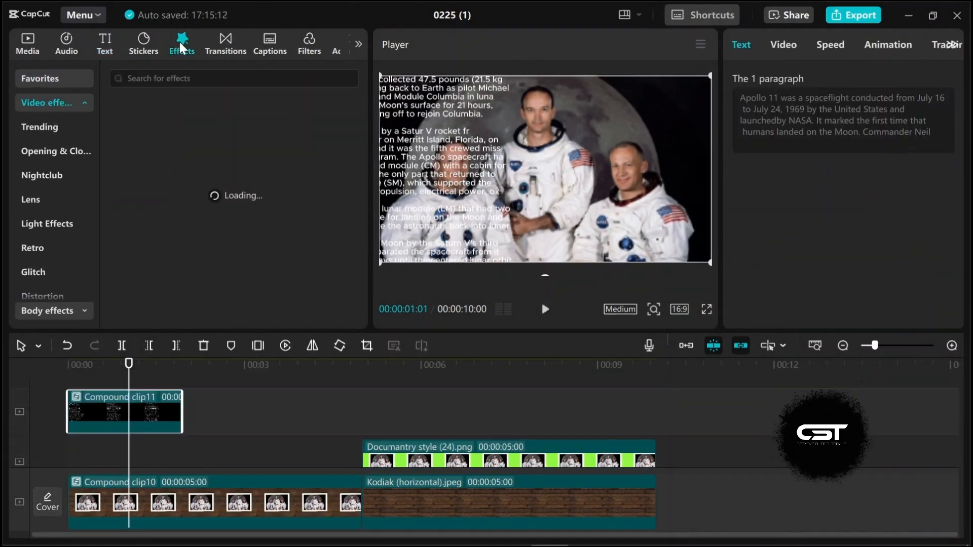
click(165, 78)
click(148, 121)
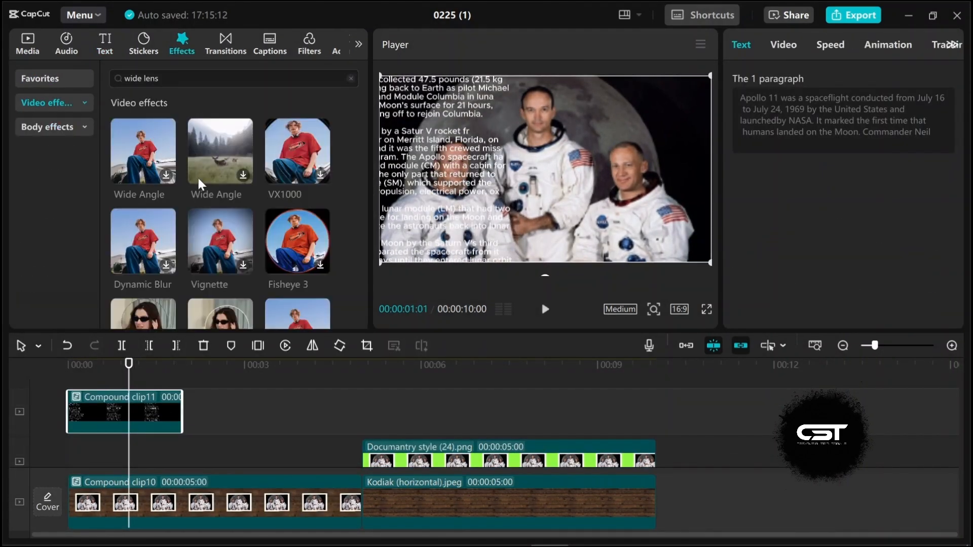
drag(199, 182, 104, 412)
drag(798, 179, 910, 178)
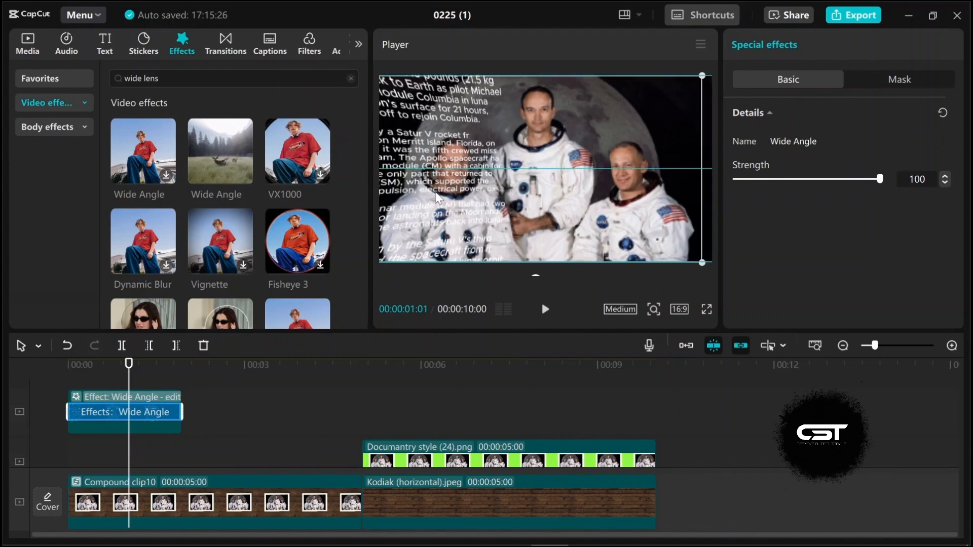
Step: Inspect the Wide Angle effect on the text clip and set its strength to 57
mouse_move(129, 364)
mouse_down()
mouse_move(67, 389)
mouse_move(131, 378)
mouse_up()
click(157, 409)
click(790, 44)
click(785, 119)
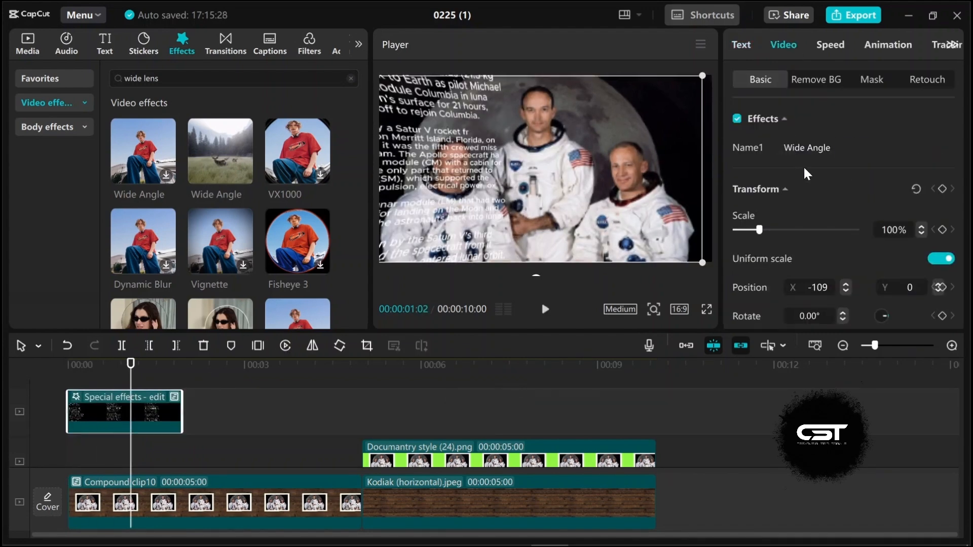
click(811, 179)
click(72, 384)
key(space)
key(space)
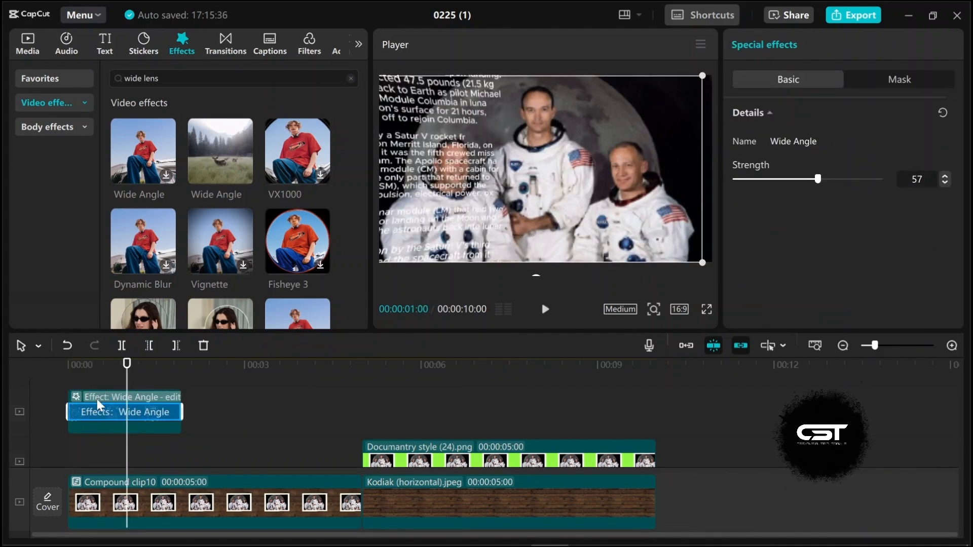
Step: Slow the text compound clip down to 0.60x speed
click(114, 403)
click(871, 45)
click(831, 44)
drag(763, 139, 753, 139)
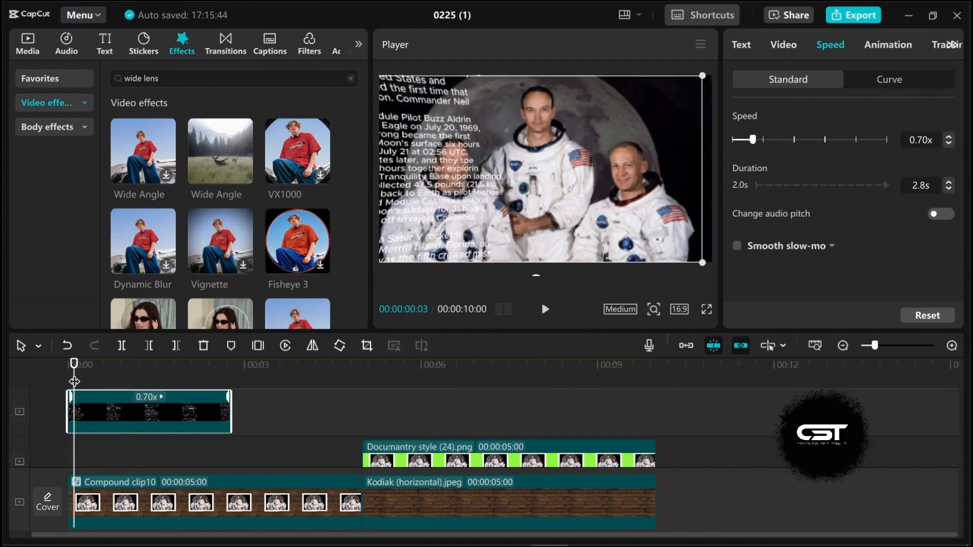
key(space)
Step: Nudge the text slightly left in the frame while previewing the start of the sequence
key(space)
click(147, 397)
click(948, 144)
click(75, 377)
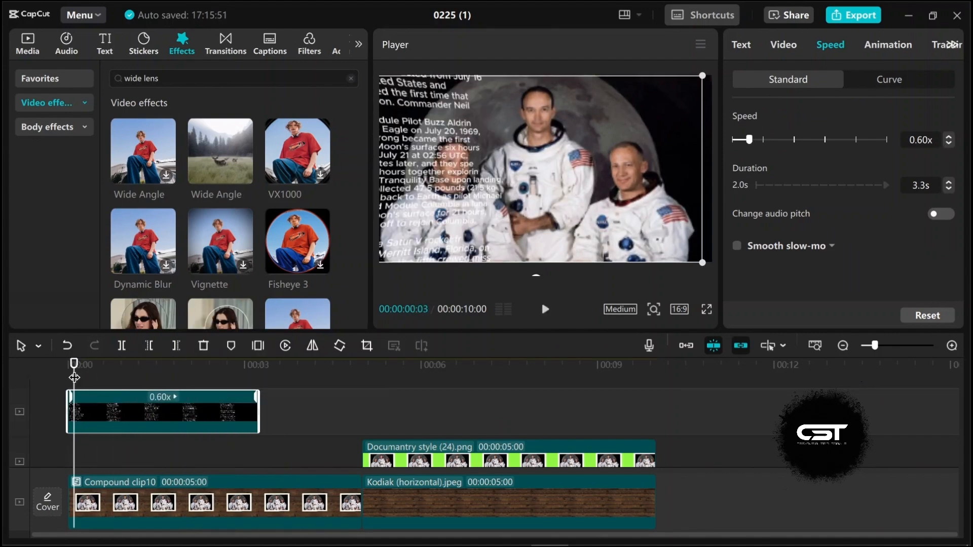
Step: Trim the end of the slowed text clip to about 2.1 seconds long
drag(74, 377, 191, 381)
drag(257, 426, 190, 415)
click(73, 380)
key(space)
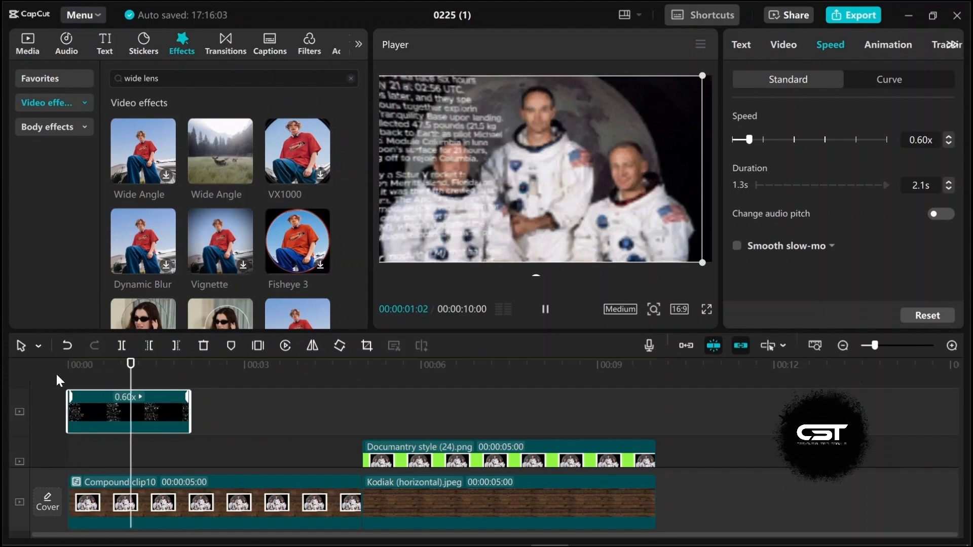
key(space)
mouse_move(592, 223)
mouse_down()
mouse_move(601, 223)
mouse_move(585, 223)
mouse_up()
click(71, 382)
key(space)
key(space)
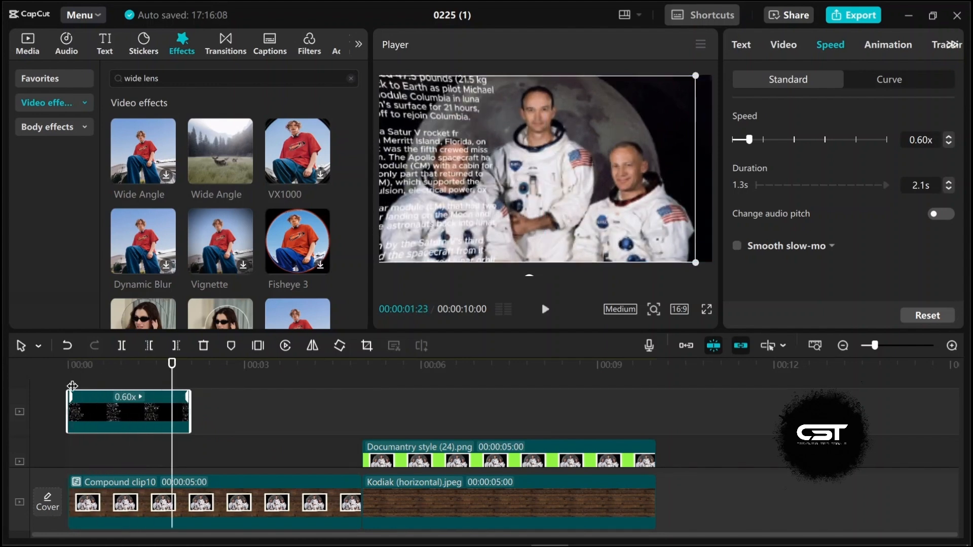
drag(72, 386, 119, 378)
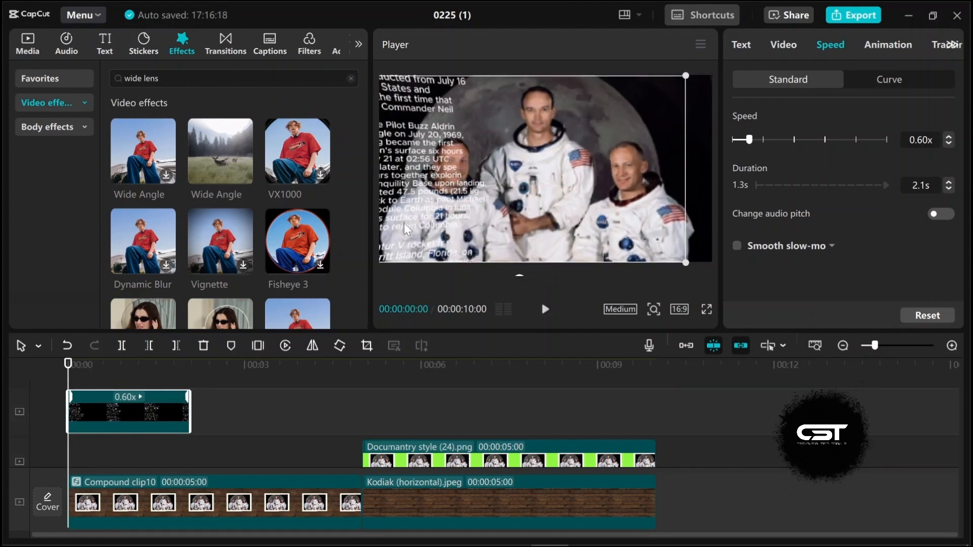
Step: Enable Blend on the text clip and lower its opacity to about 50%
click(783, 45)
scroll(798, 228, down, 5)
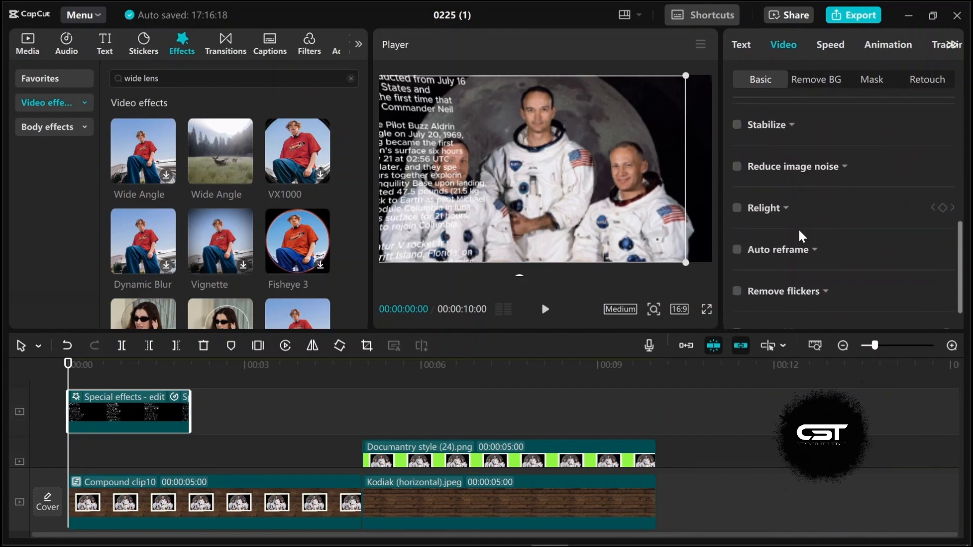
scroll(798, 228, up, 2)
scroll(785, 253, up, 2)
click(780, 247)
click(806, 316)
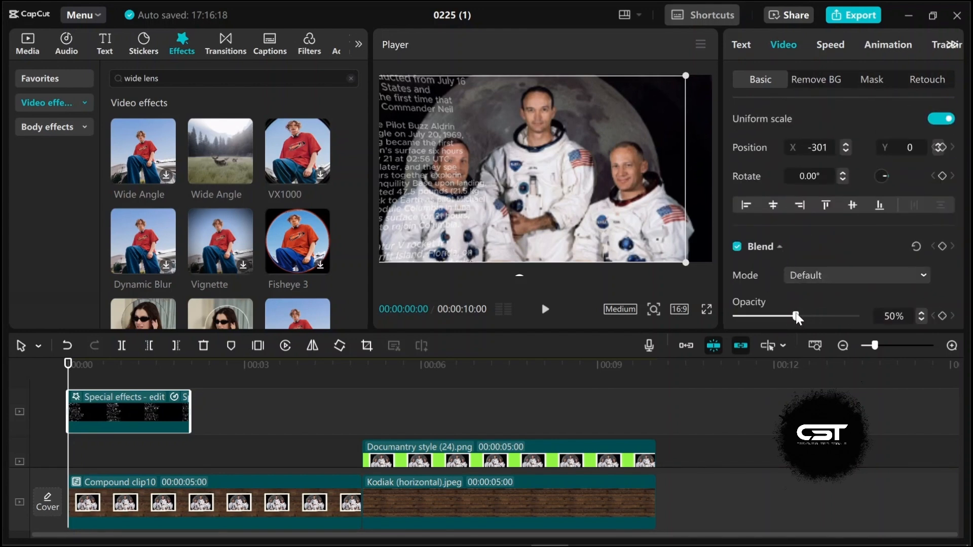
drag(69, 377, 185, 372)
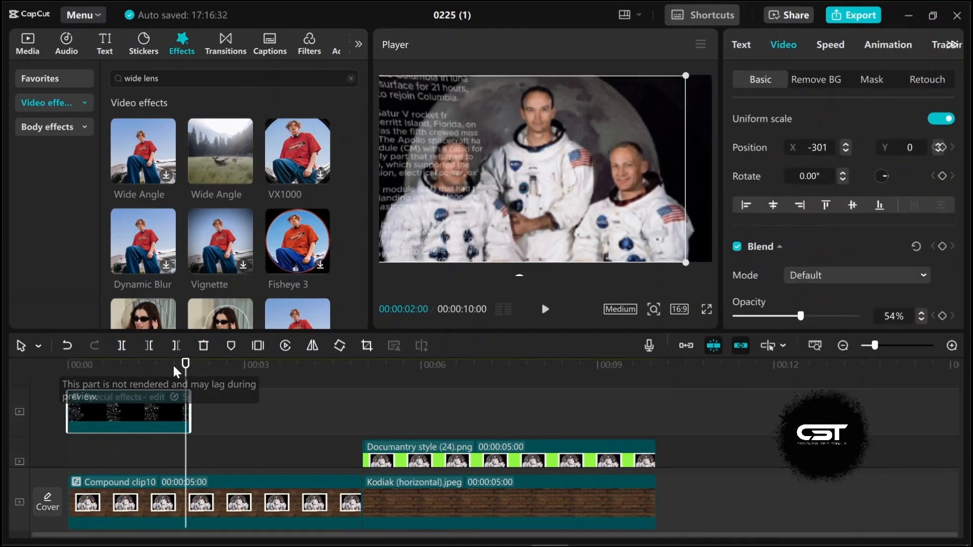
scroll(466, 442, down, 1)
scroll(304, 438, up, 1)
key(Down)
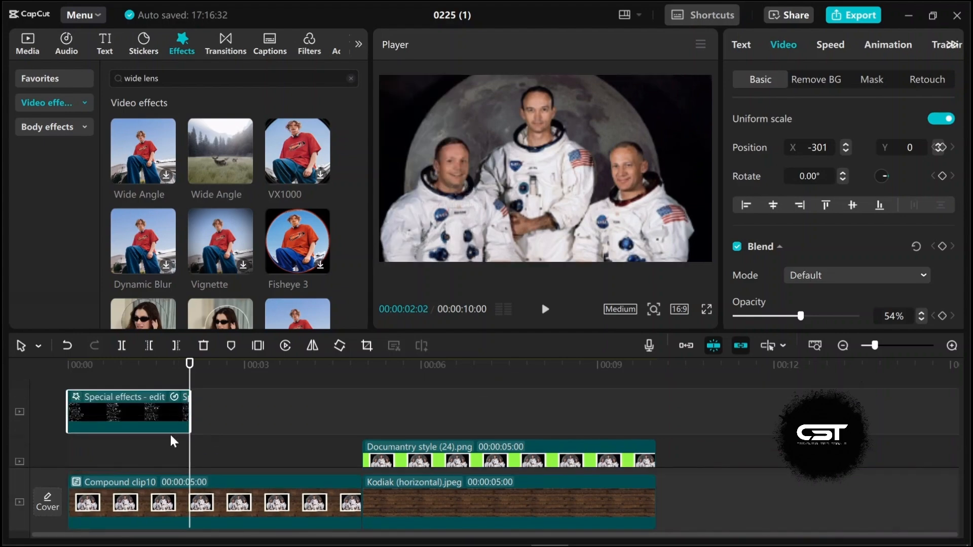
Step: Duplicate the text compound clip and place the copy on the track above, at the timeline start
key(ctrl+c)
key(ctrl+v)
drag(224, 408, 103, 375)
drag(178, 367, 132, 369)
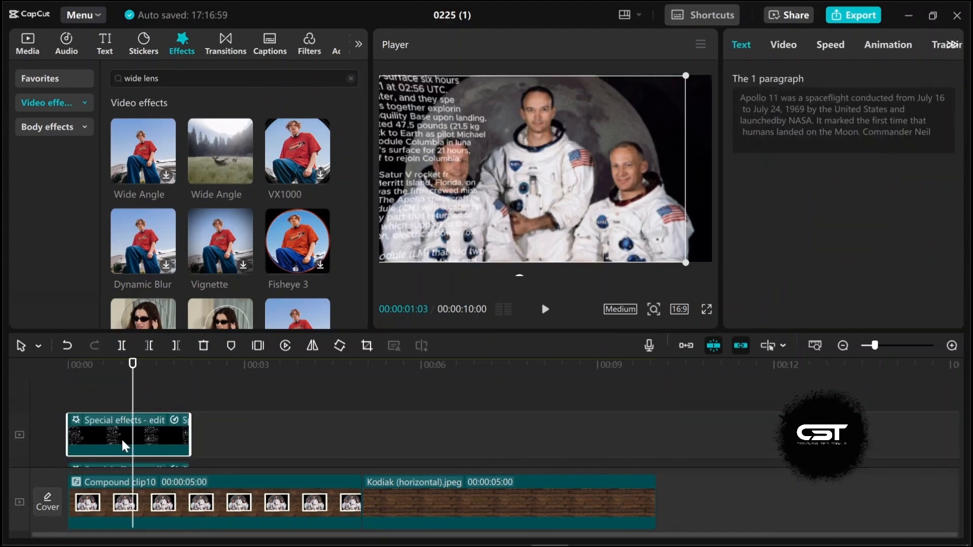
Step: Break the copied compound clip apart to expose its text layer
right_click(124, 440)
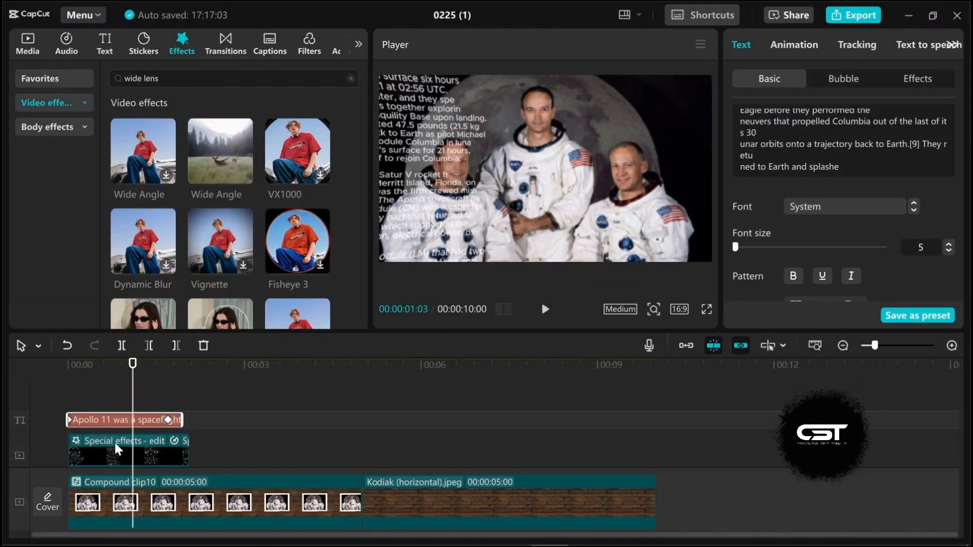
click(59, 387)
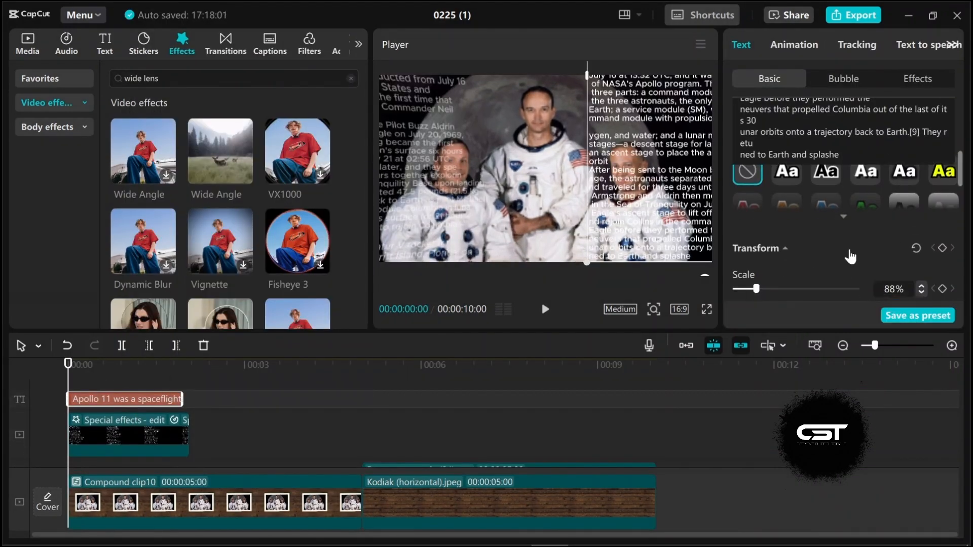
click(172, 379)
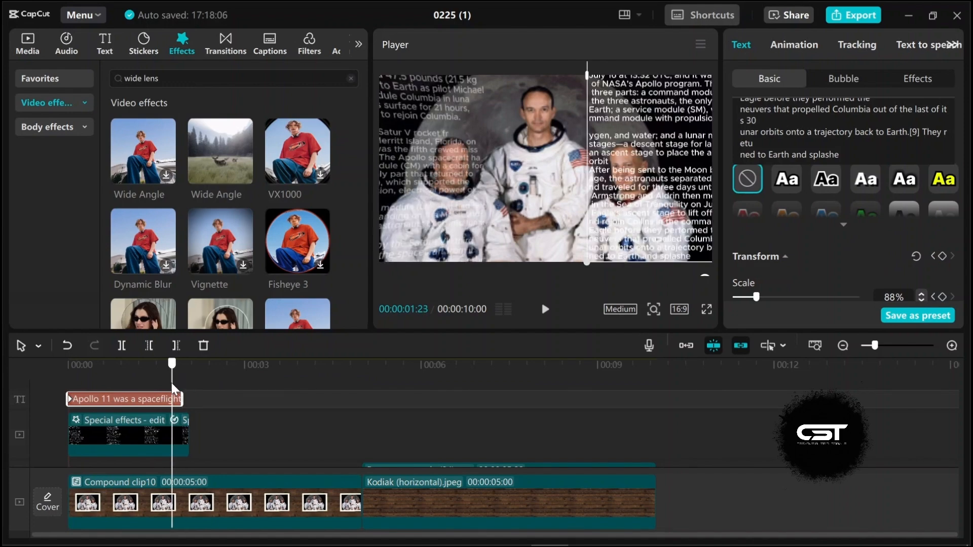
click(83, 377)
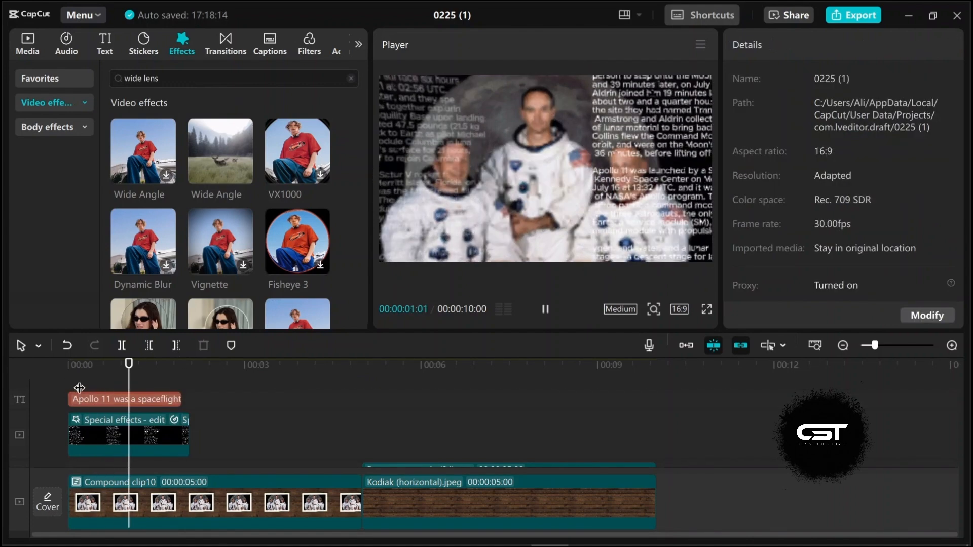
Step: Convert the exposed text clip into a new compound clip
click(176, 400)
right_click(147, 400)
click(184, 377)
Step: Apply the Wide Angle effect to the new text compound clip and set its strength to 100
drag(220, 151, 152, 415)
drag(799, 178, 880, 179)
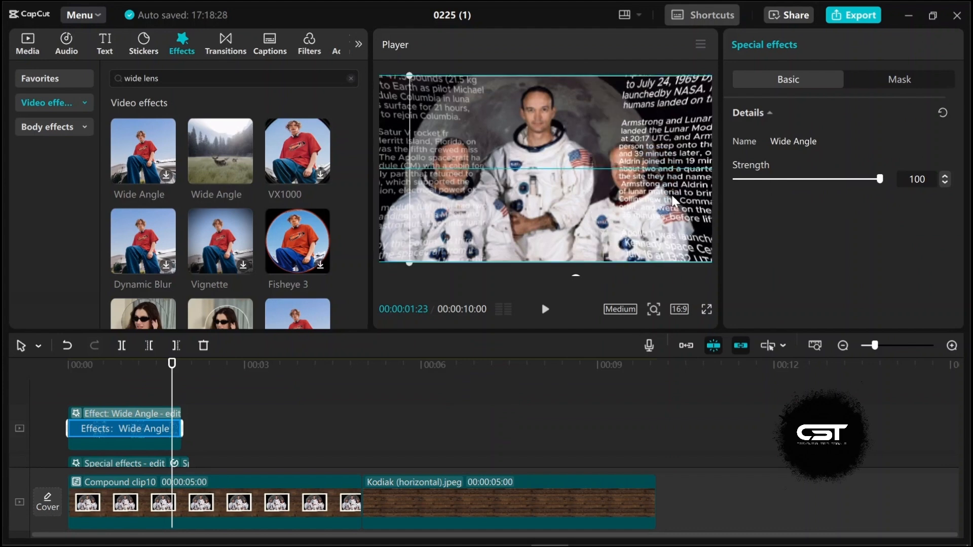
click(205, 419)
click(153, 387)
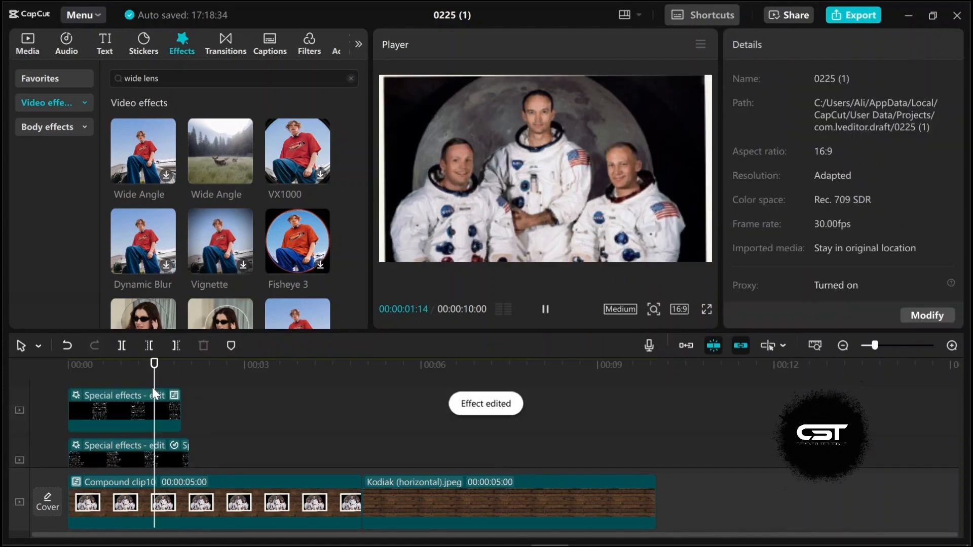
Step: Set the upper text layer's opacity to 60%
click(173, 403)
click(783, 46)
scroll(850, 217, down, 1)
scroll(849, 214, down, 3)
drag(857, 238, 808, 238)
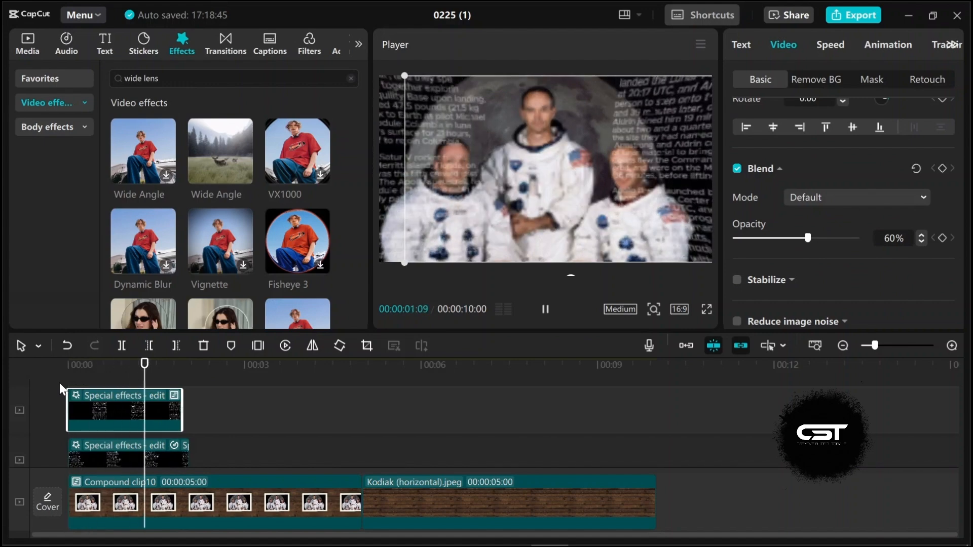
Step: Slow the upper text layer to 0.74x speed
click(830, 44)
drag(762, 139, 754, 141)
click(132, 381)
click(100, 394)
click(164, 408)
click(238, 396)
click(830, 44)
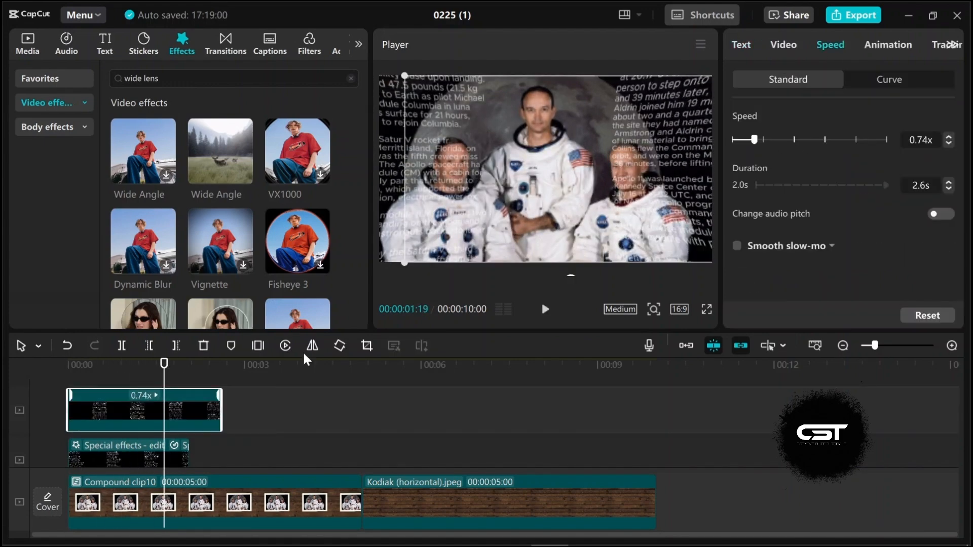
Step: Trim both text layers so they end together at about 2.5 seconds
drag(170, 364, 190, 382)
scroll(189, 425, down, 1)
drag(189, 442, 200, 442)
drag(221, 402, 199, 401)
drag(189, 367, 214, 399)
drag(199, 441, 214, 441)
mouse_move(199, 370)
mouse_down()
mouse_move(158, 387)
mouse_move(195, 380)
mouse_up()
Step: Combine the two text layers into a single compound clip
ctrl+click(198, 399)
right_click(199, 442)
click(244, 235)
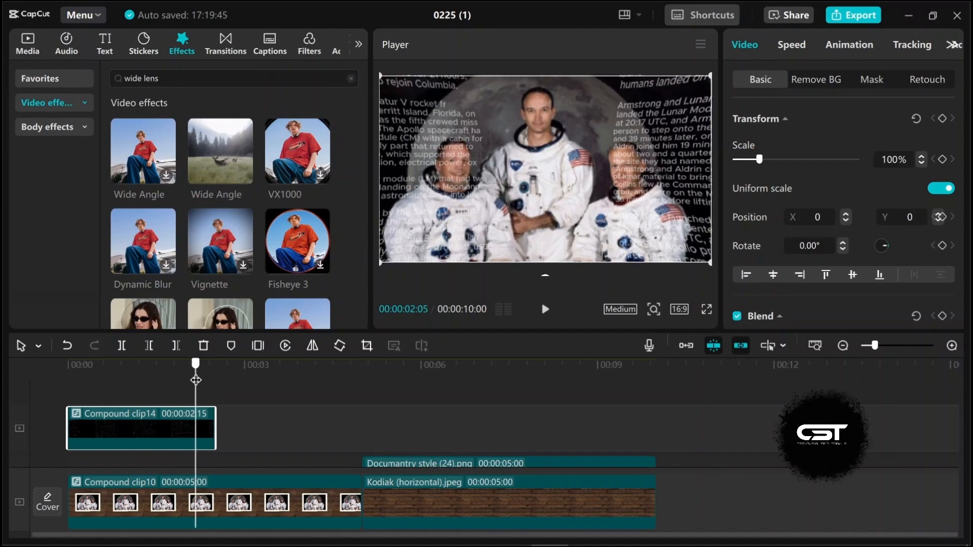
Step: Add a freeze frame after the text clip and keyframe its scale shrinking from 100% to 47%
click(258, 345)
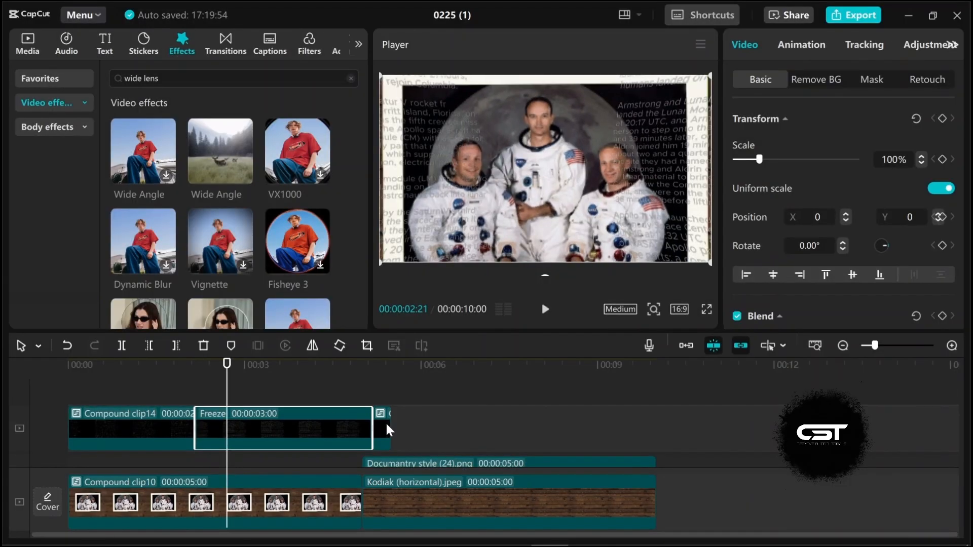
click(223, 415)
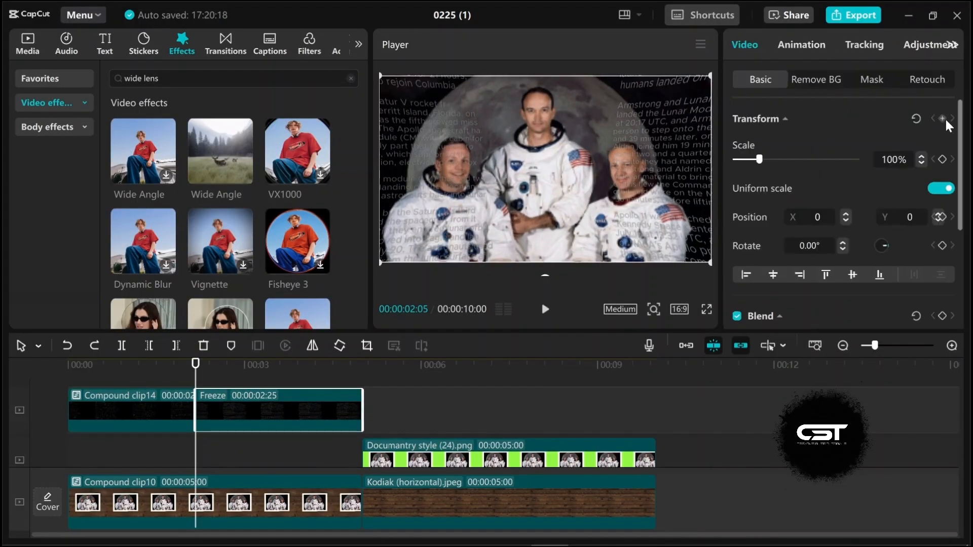
click(942, 118)
drag(196, 386, 327, 389)
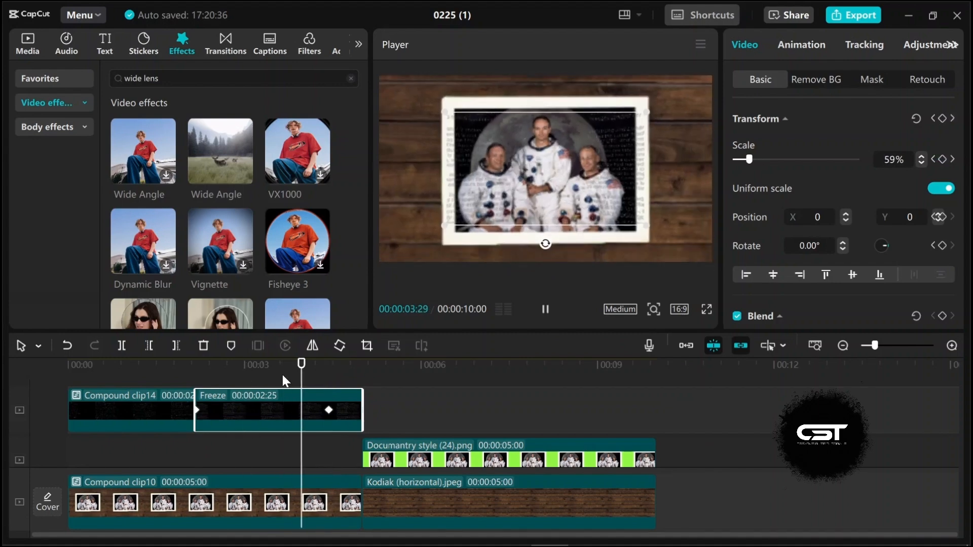
click(329, 409)
click(189, 385)
key(space)
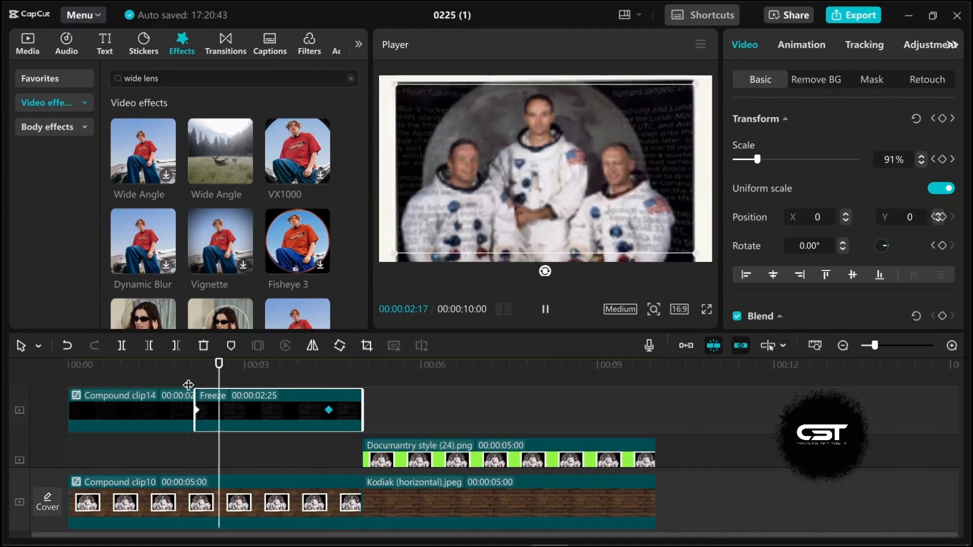
Step: Extend the freeze frame clip to end at 10 seconds, level with the tracks below
click(182, 385)
click(174, 466)
key(space)
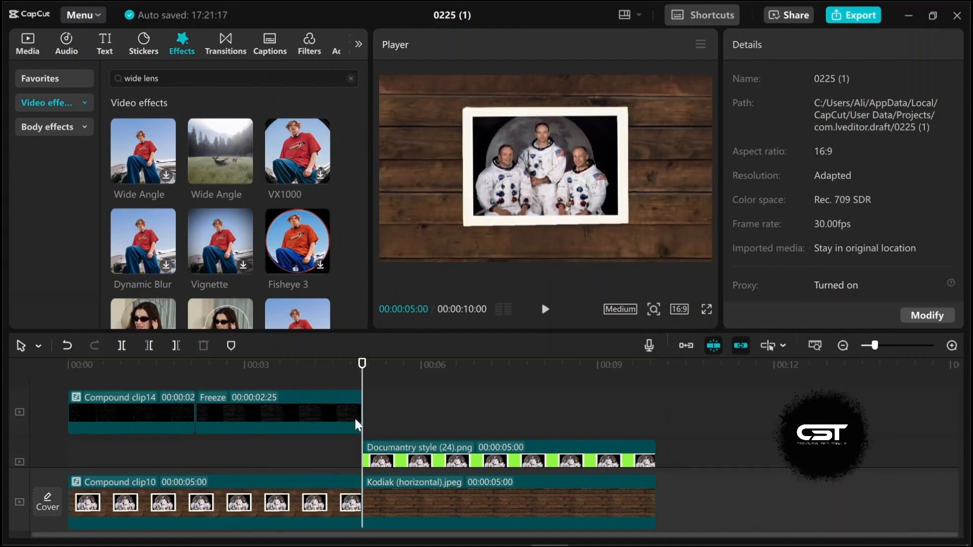
click(353, 419)
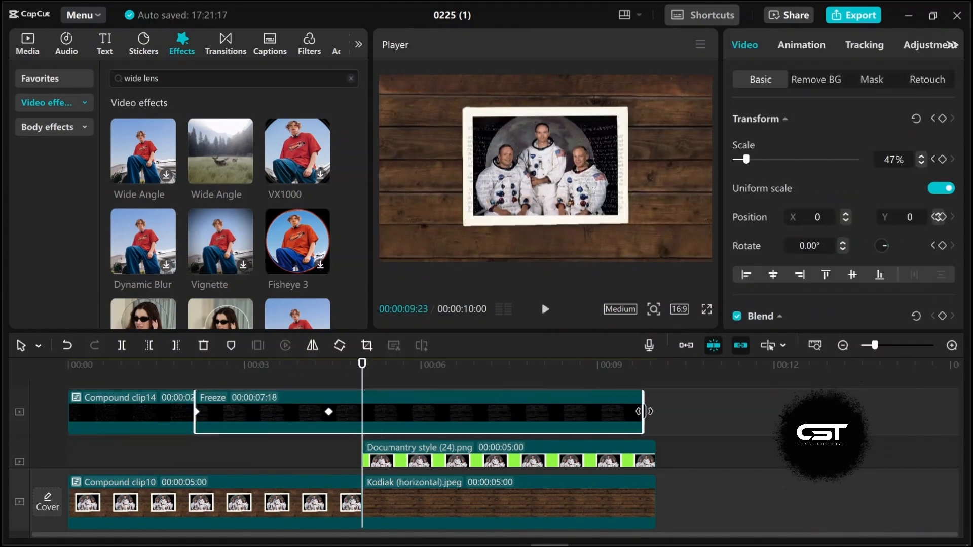
drag(644, 411, 656, 411)
key(space)
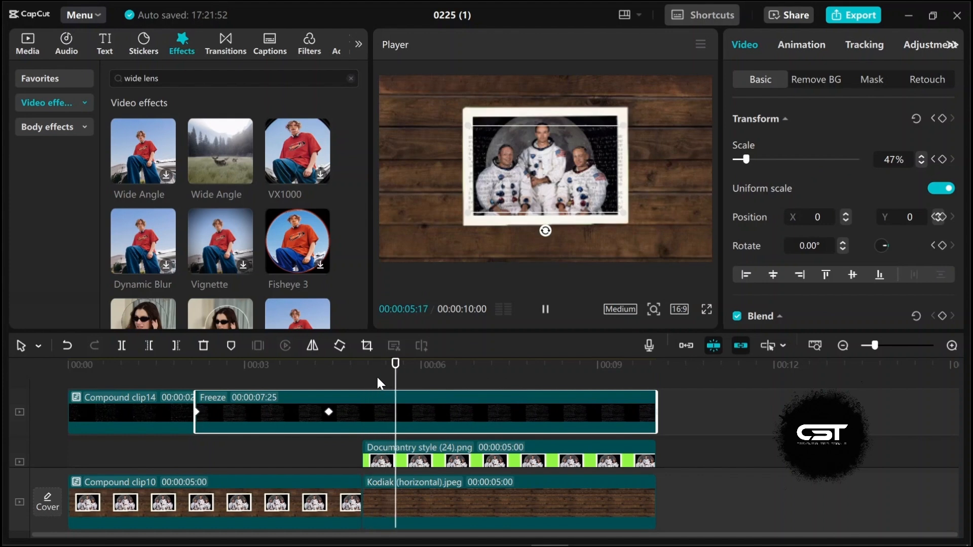
key(space)
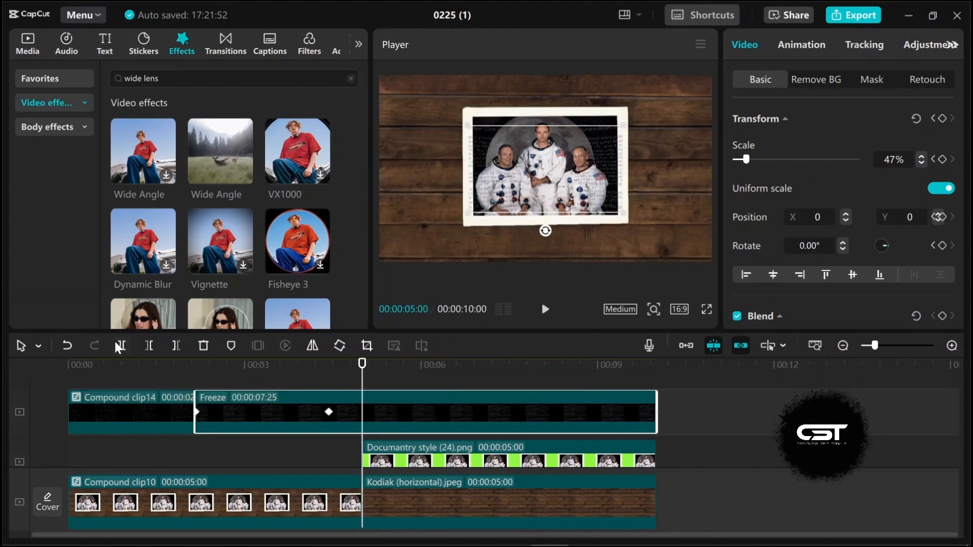
Step: Split the freeze clip at 5 seconds and combine its second part with the documentary style overlay into a compound clip
ctrl+click(421, 458)
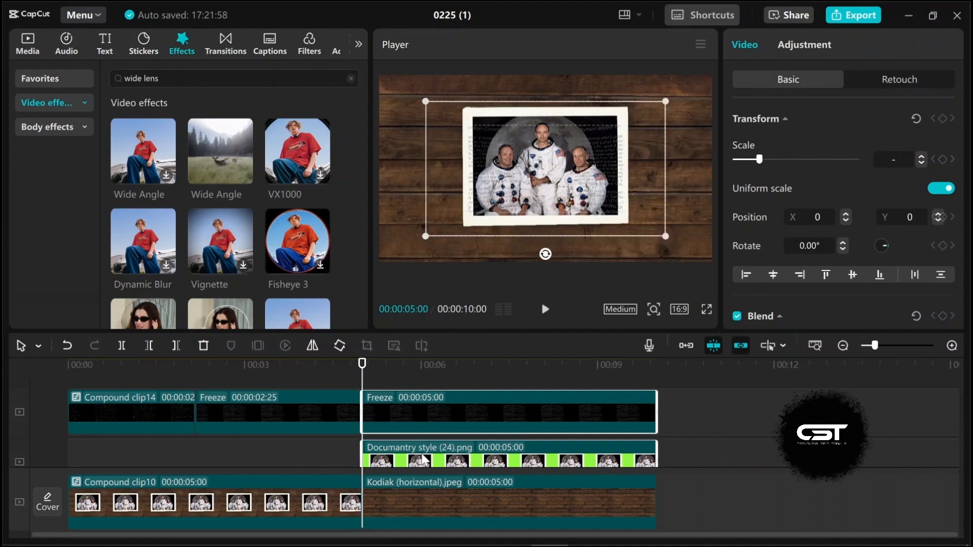
right_click(425, 449)
click(488, 254)
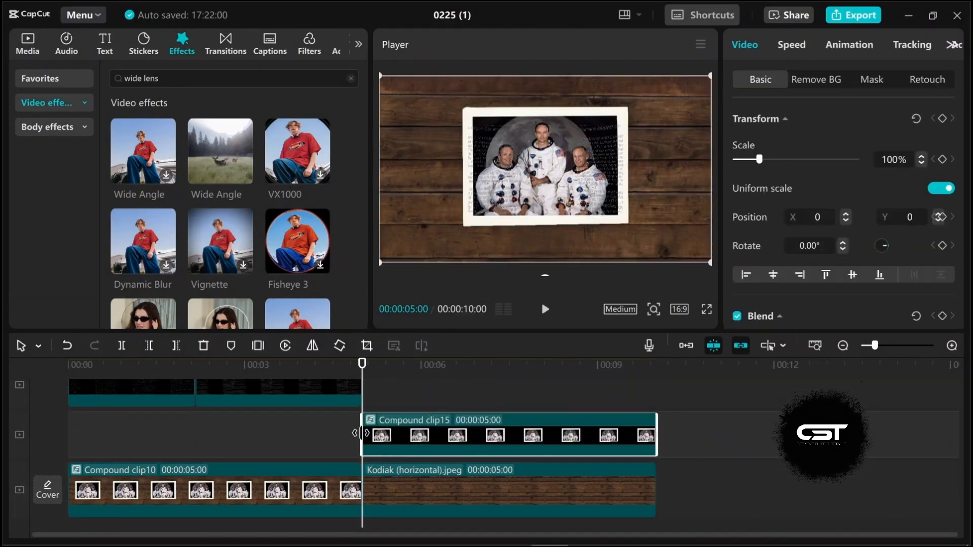
Step: Inspect the wood background clip's scale and position keyframes
click(356, 440)
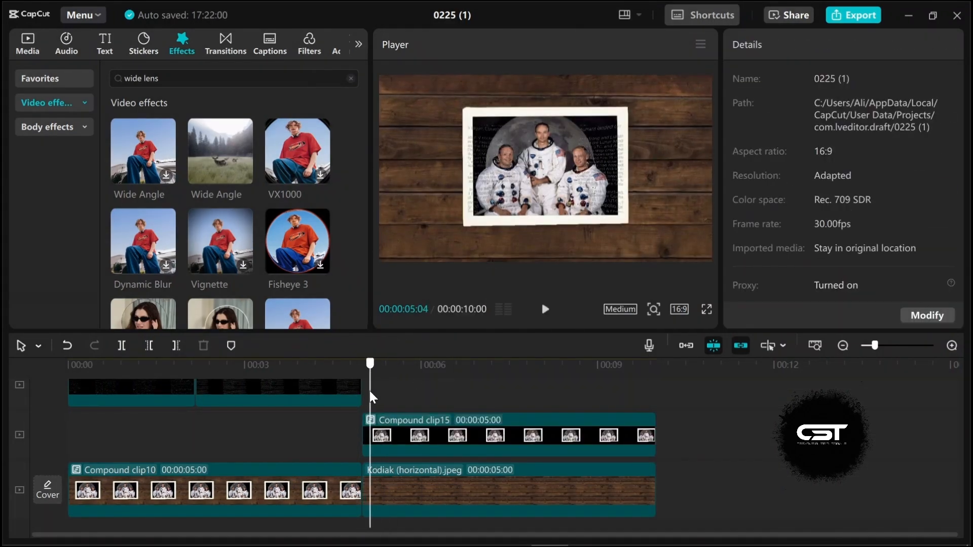
click(407, 500)
drag(472, 390, 498, 390)
drag(426, 256, 417, 187)
click(361, 438)
key(space)
click(504, 501)
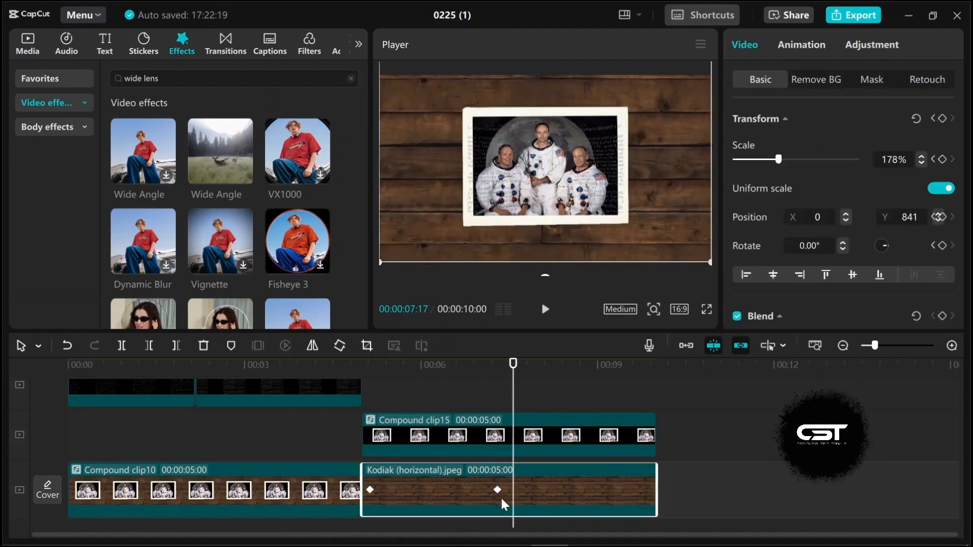
click(373, 403)
key(Up)
click(390, 478)
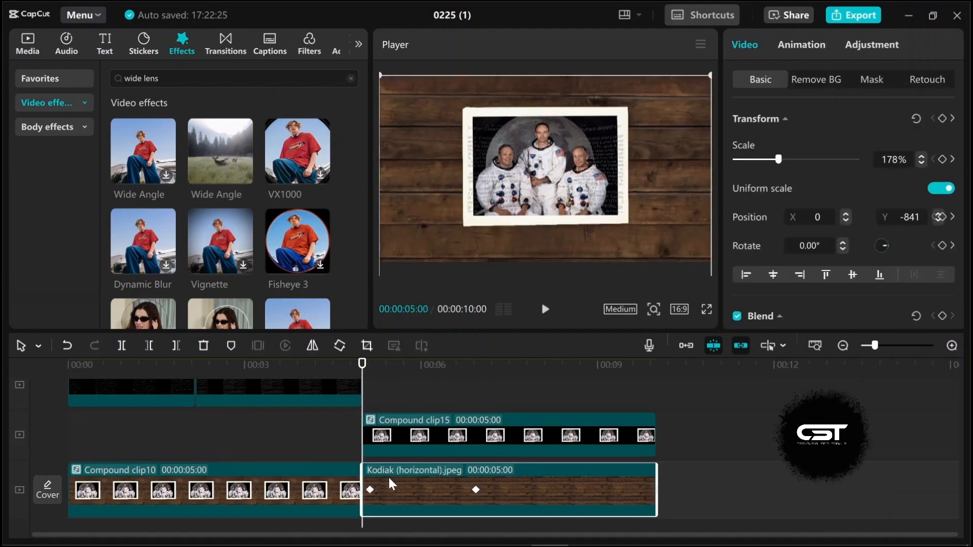
Step: Keyframe the new compound clip to slide upward from its start to Y 1768 at about 7.3 seconds
click(381, 449)
click(942, 119)
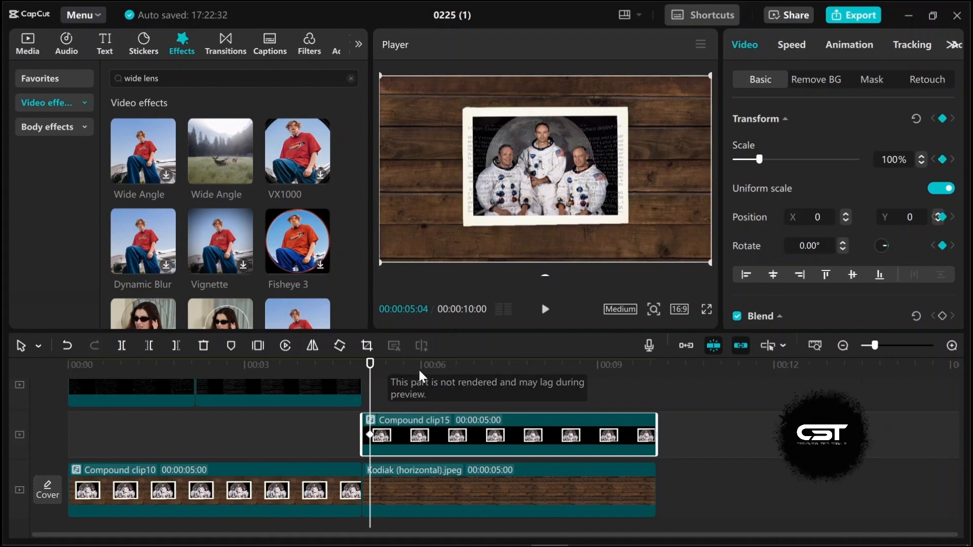
drag(371, 377, 498, 398)
click(515, 495)
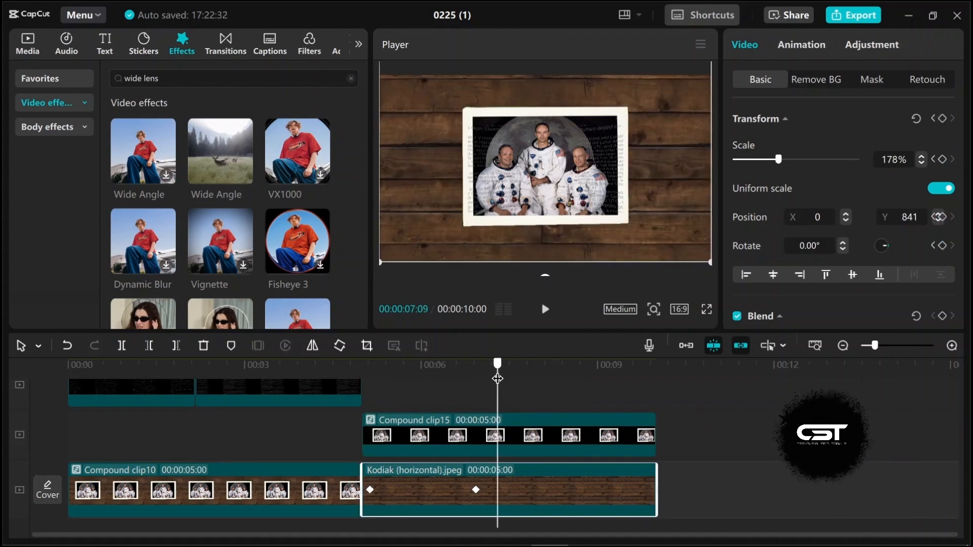
click(484, 439)
drag(540, 202, 540, 57)
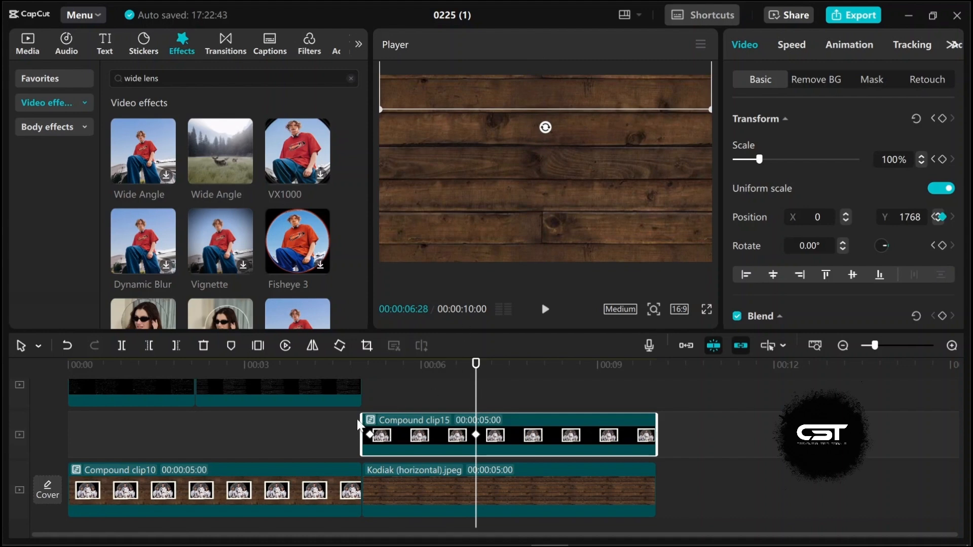
click(368, 404)
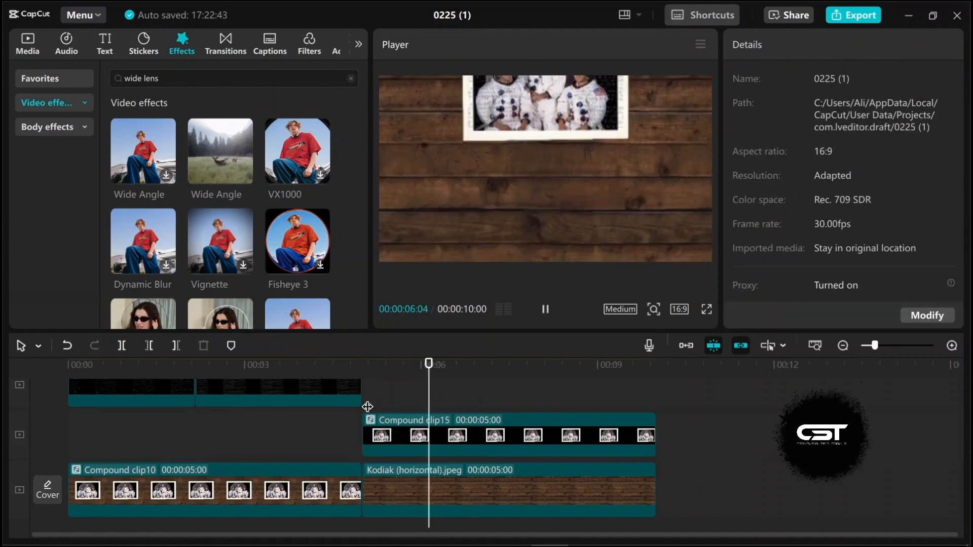
click(505, 441)
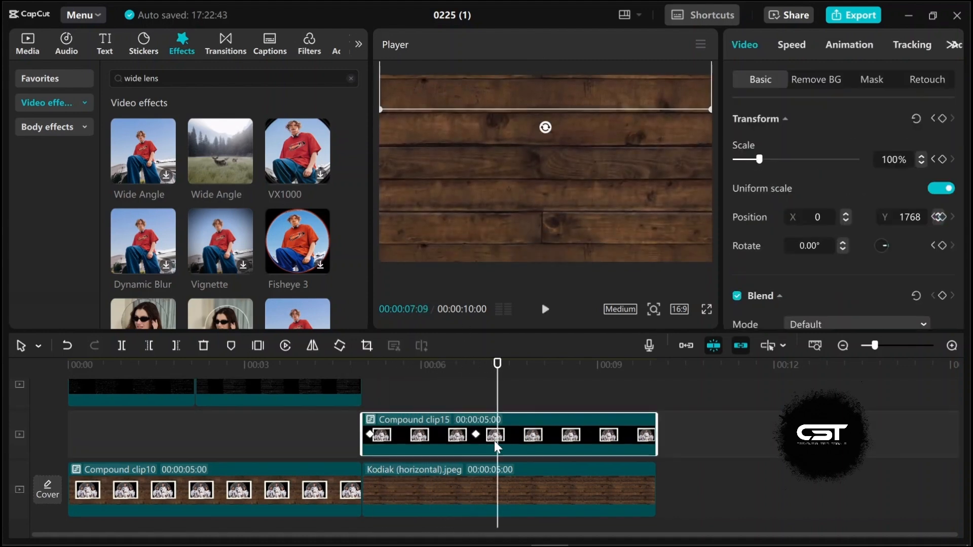
Step: Add the Documantry style.mp4 green-screen parade polaroid to the top track starting at about 6 seconds
drag(498, 377, 446, 392)
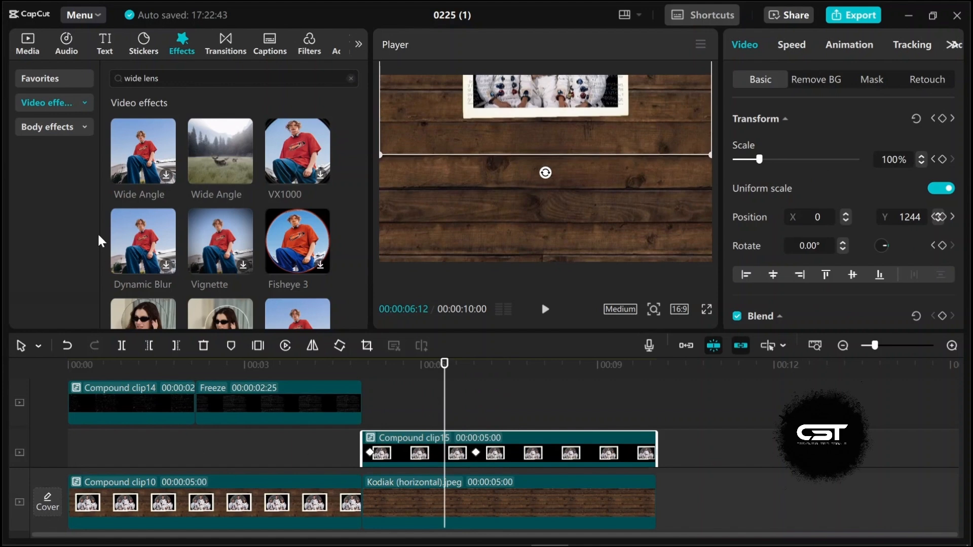
click(29, 51)
click(163, 200)
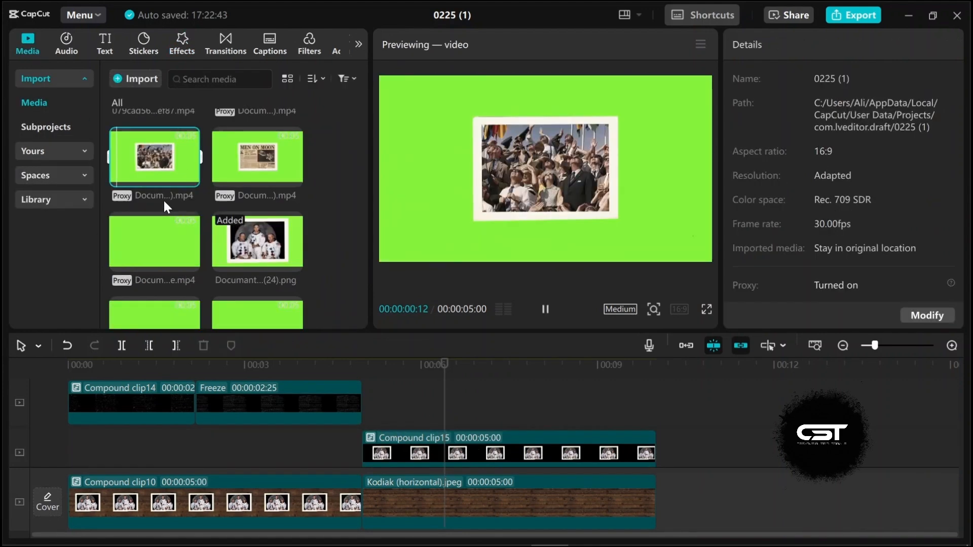
click(152, 245)
drag(142, 247, 433, 407)
click(402, 408)
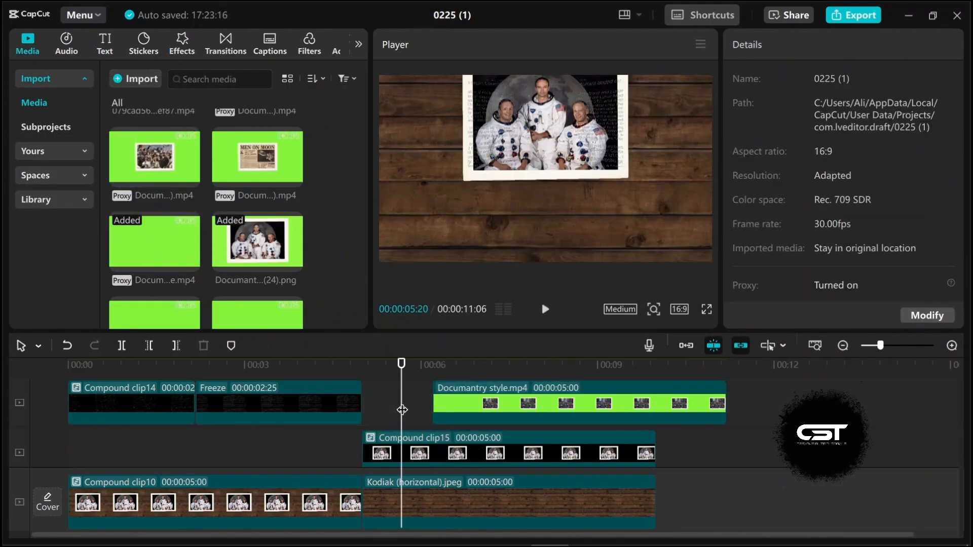
key(space)
key(space)
Step: Enable Chroma key on the parade polaroid clip and pick its green background to remove it
click(453, 411)
drag(442, 374, 469, 364)
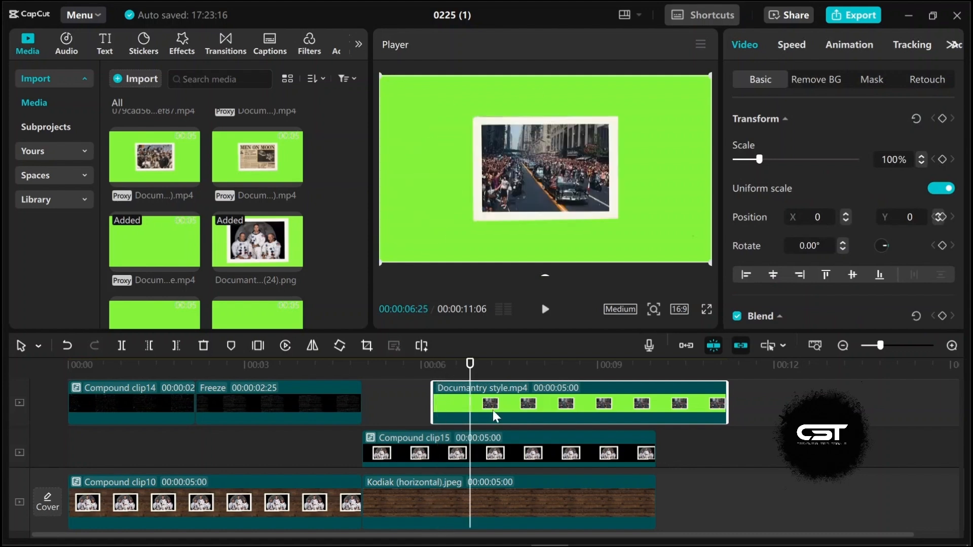
click(816, 79)
click(737, 154)
click(792, 180)
click(675, 185)
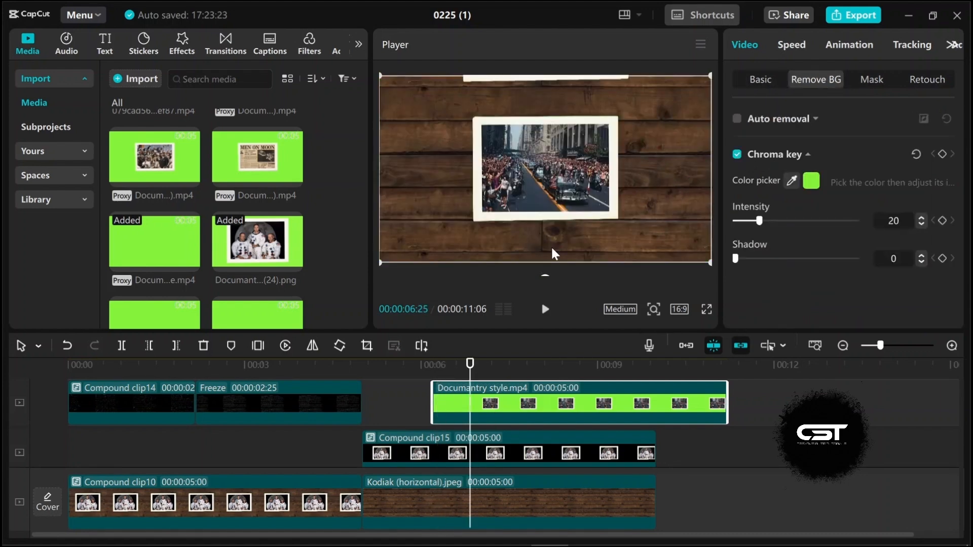
Step: Scale down and rotate the parade polaroid so it sits tilted near the upper left, undoing one stray adjustment
click(399, 412)
key(space)
key(space)
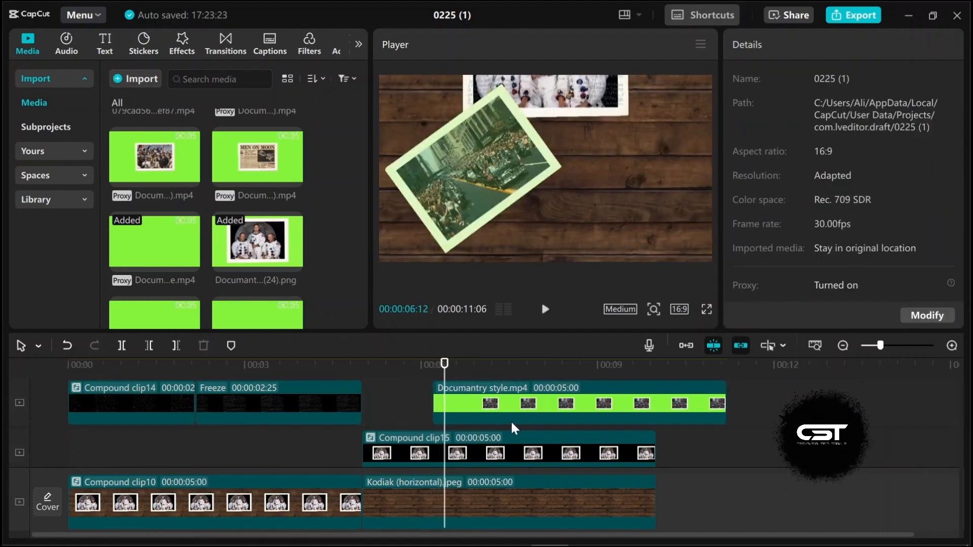
key(space)
key(space)
click(583, 221)
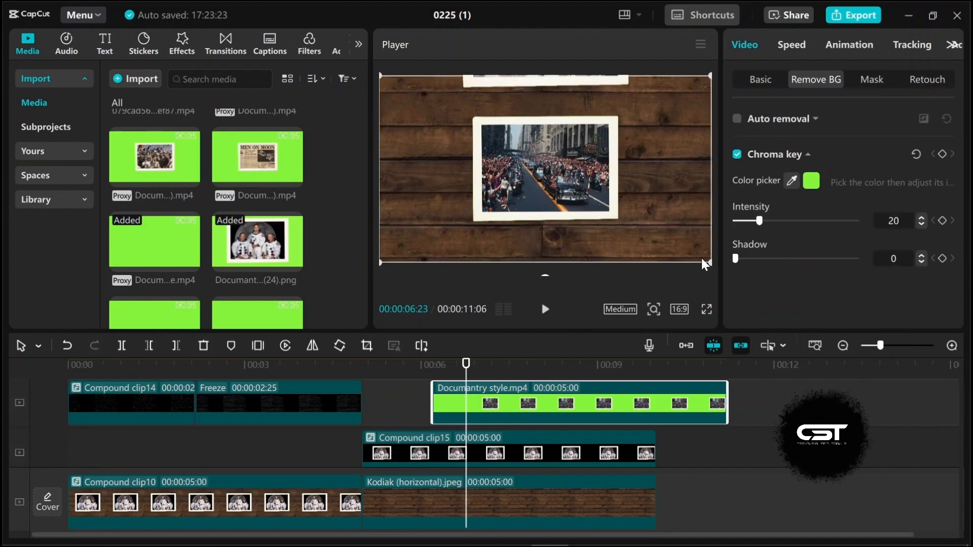
drag(677, 239, 636, 231)
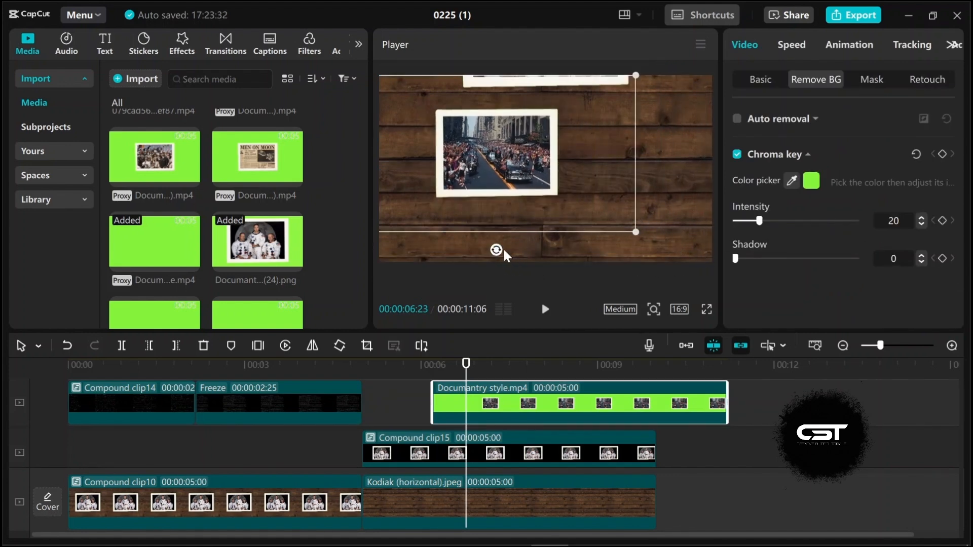
drag(498, 247, 476, 244)
mouse_move(606, 263)
mouse_down()
mouse_move(600, 250)
mouse_move(592, 258)
mouse_up()
key(ctrl+z)
Step: Slow the parade polaroid clip to 0.77x speed
click(511, 389)
click(424, 406)
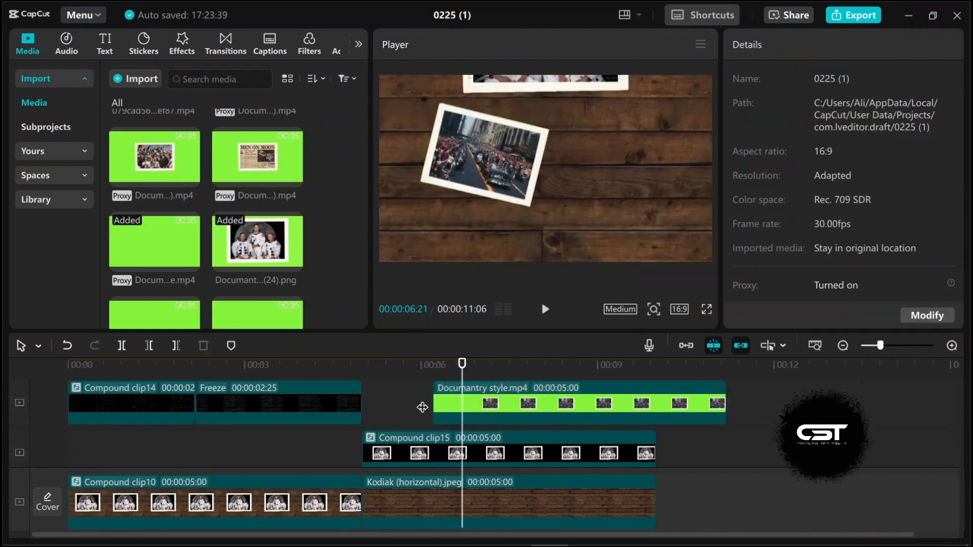
click(419, 413)
click(454, 413)
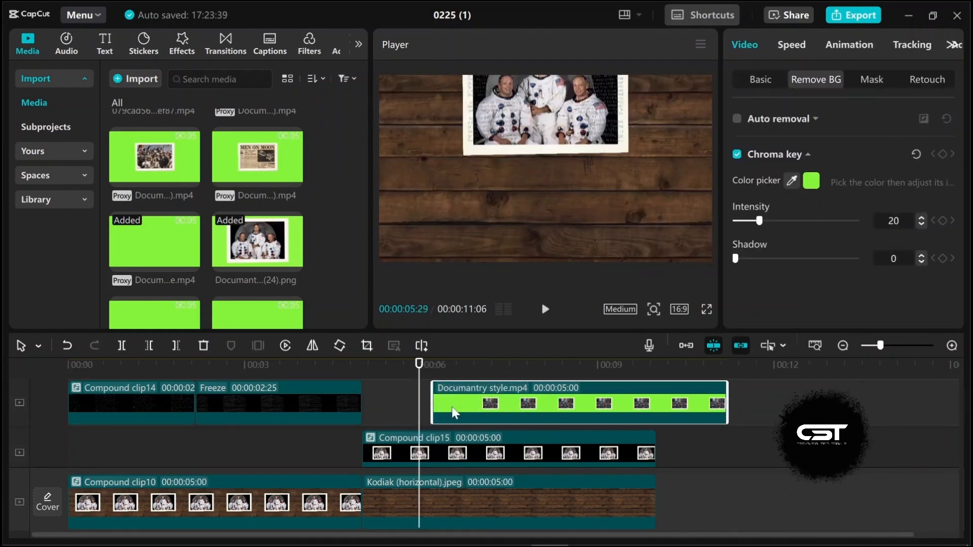
click(791, 50)
drag(756, 147, 755, 147)
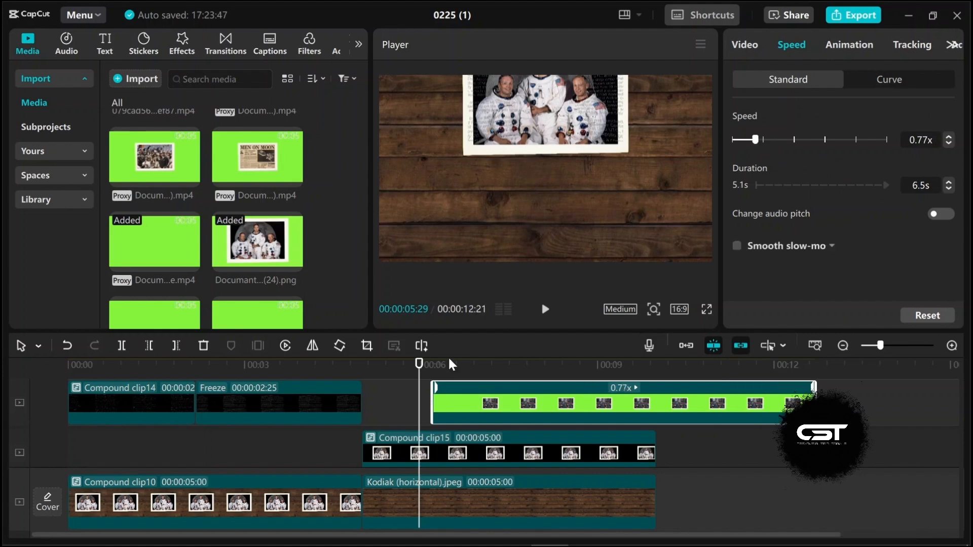
Step: Nudge the tilted parade polaroid slightly upward in the frame
key(space)
key(space)
key(space)
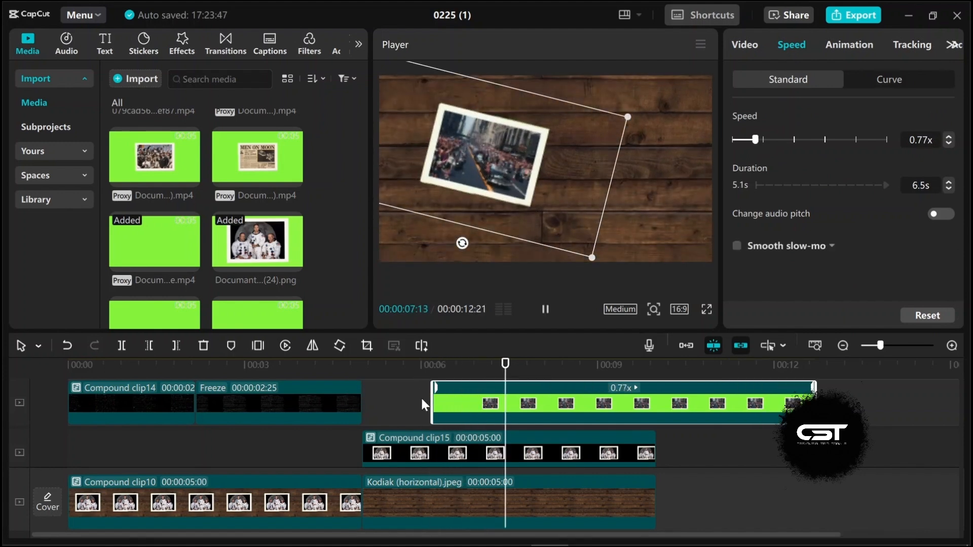
key(space)
drag(471, 189, 472, 175)
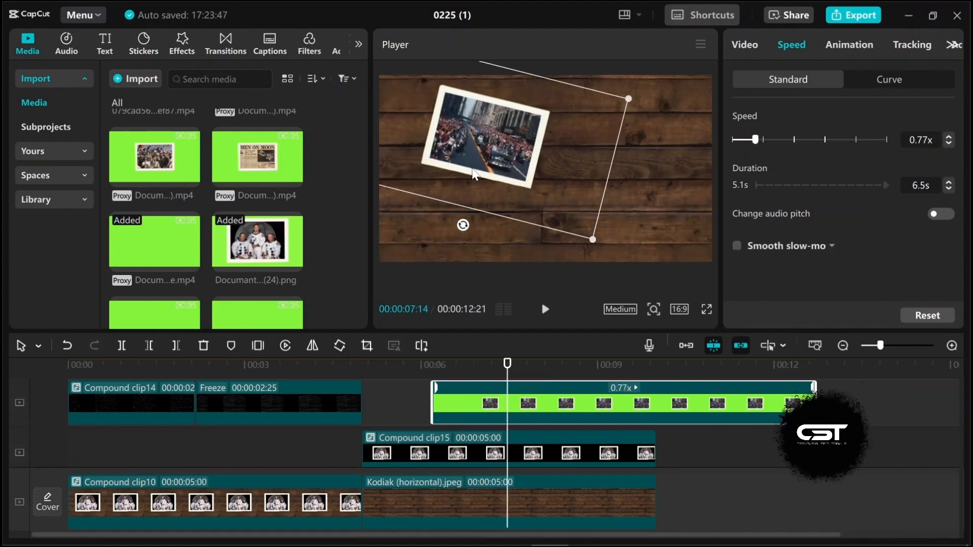
click(413, 429)
key(space)
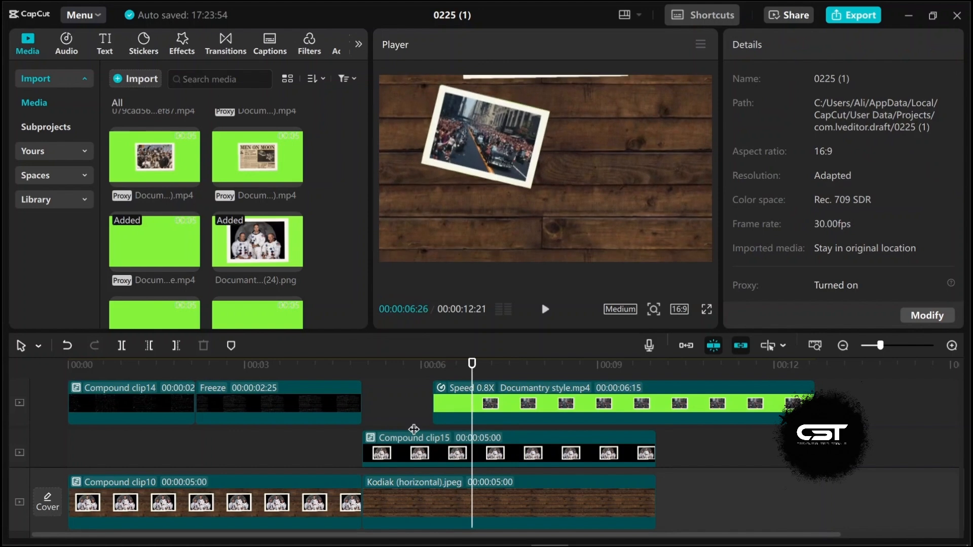
key(space)
key(space)
Step: Add the MEN ON MOON newspaper clip above at about 6.6 seconds and key out its green background
scroll(488, 439, up, 1)
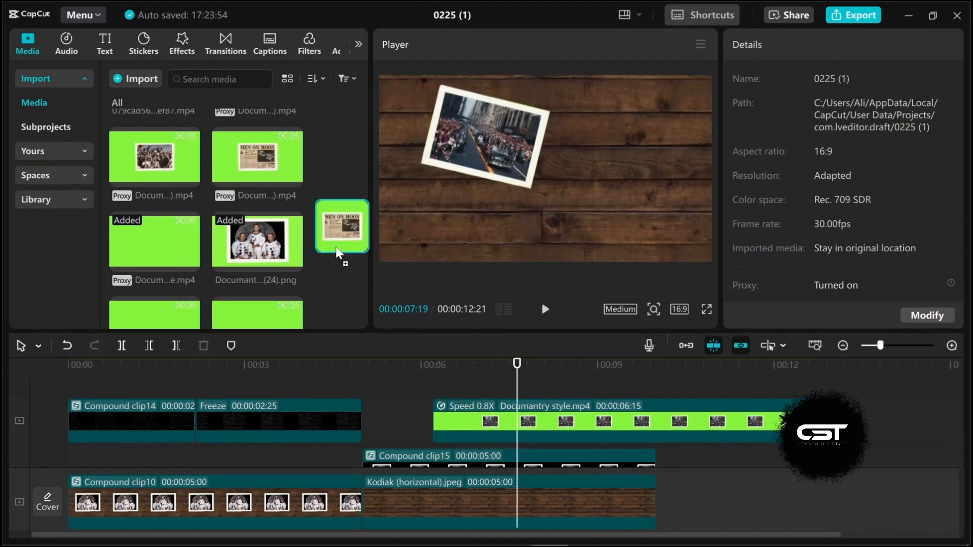
drag(337, 251, 454, 389)
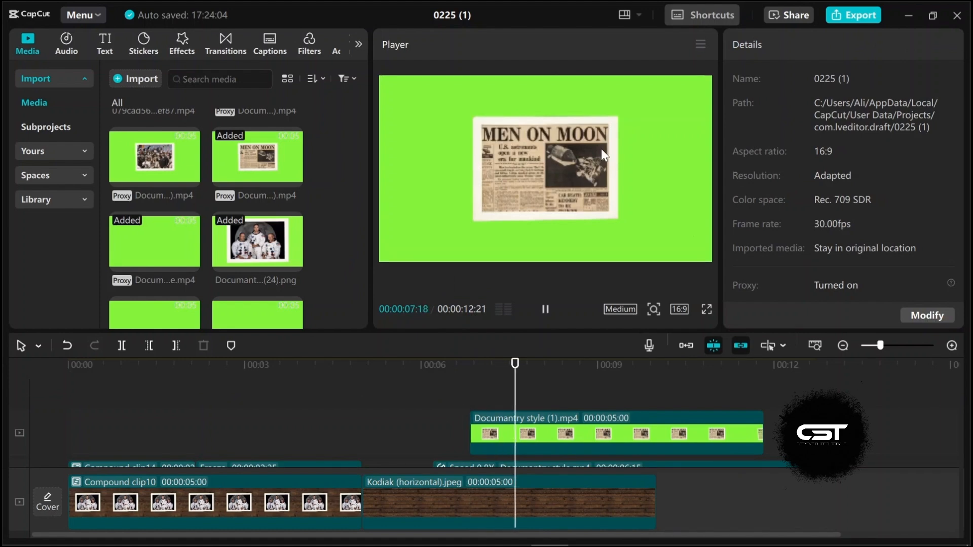
click(601, 148)
click(736, 154)
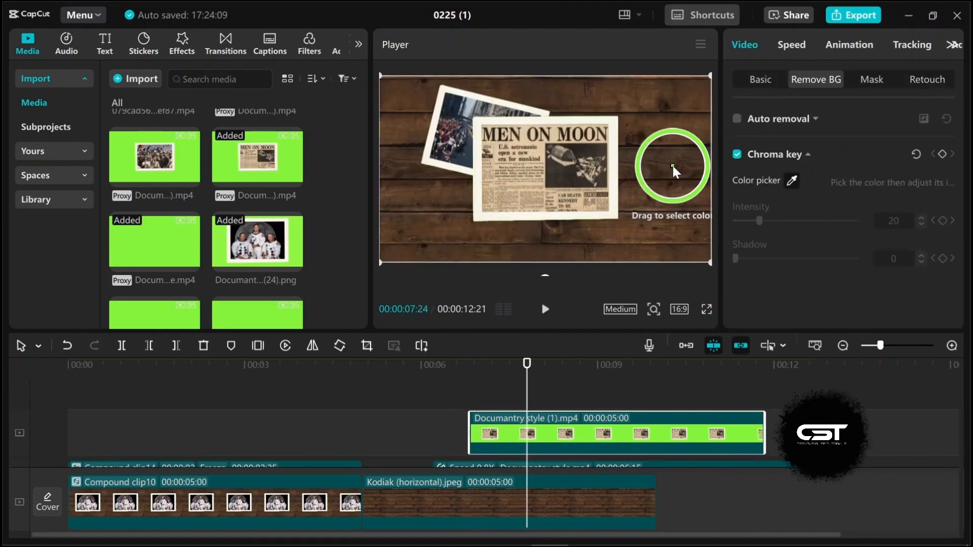
click(696, 390)
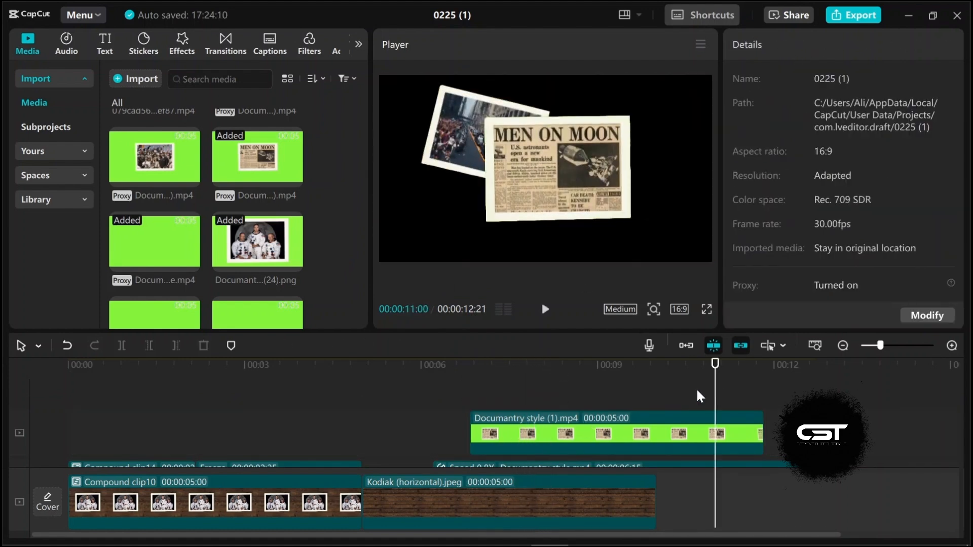
click(677, 393)
click(545, 418)
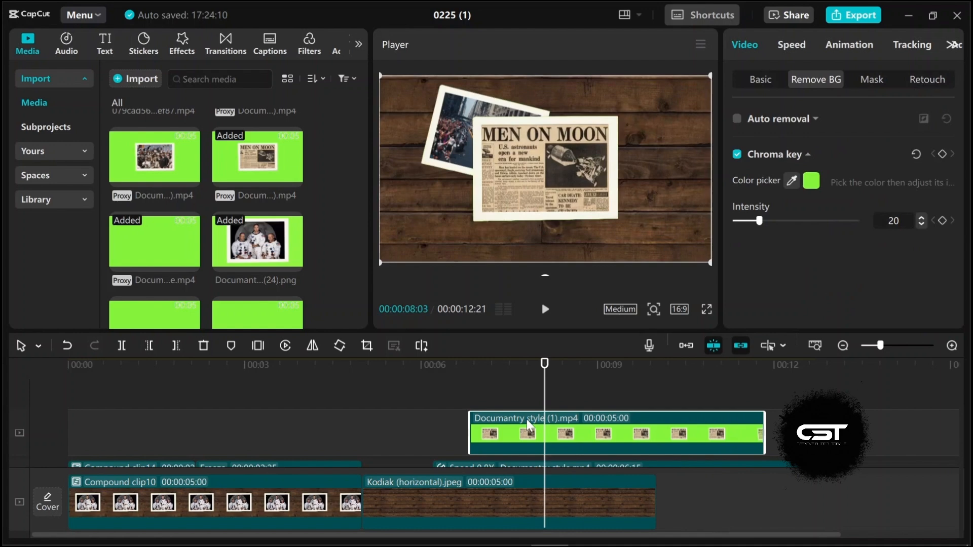
Step: Reverse the newspaper clip
click(285, 347)
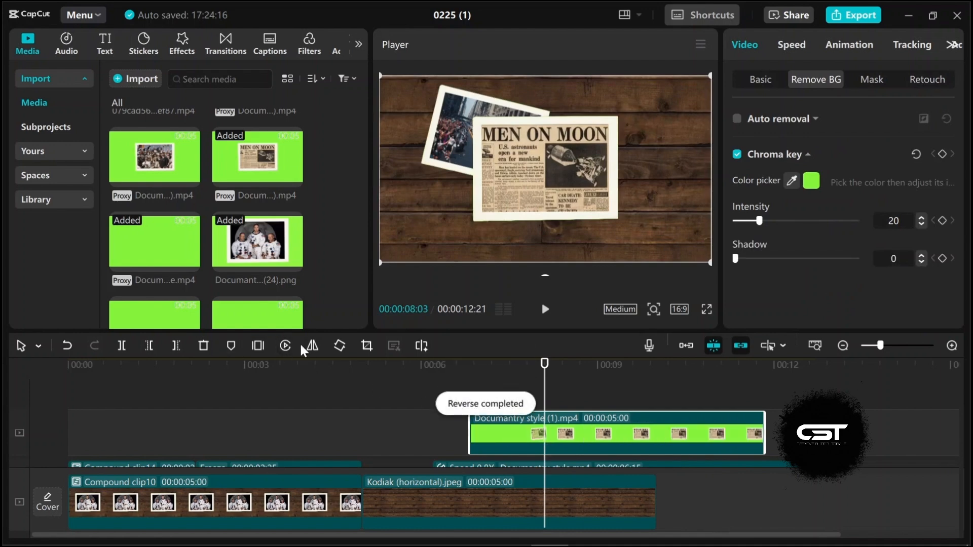
click(465, 395)
key(space)
key(space)
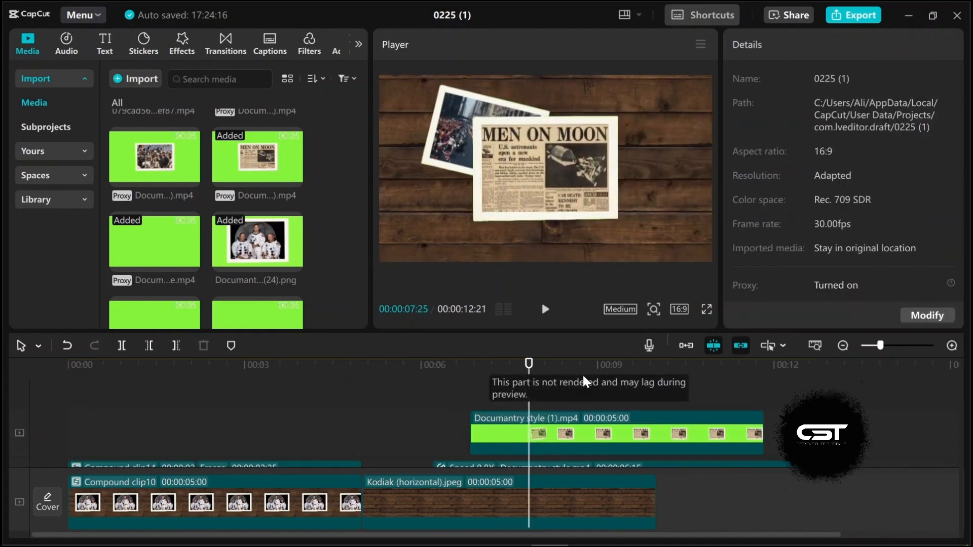
Step: Shrink, rotate and move the newspaper polaroid to the right side of the frame
click(548, 226)
drag(710, 262, 674, 242)
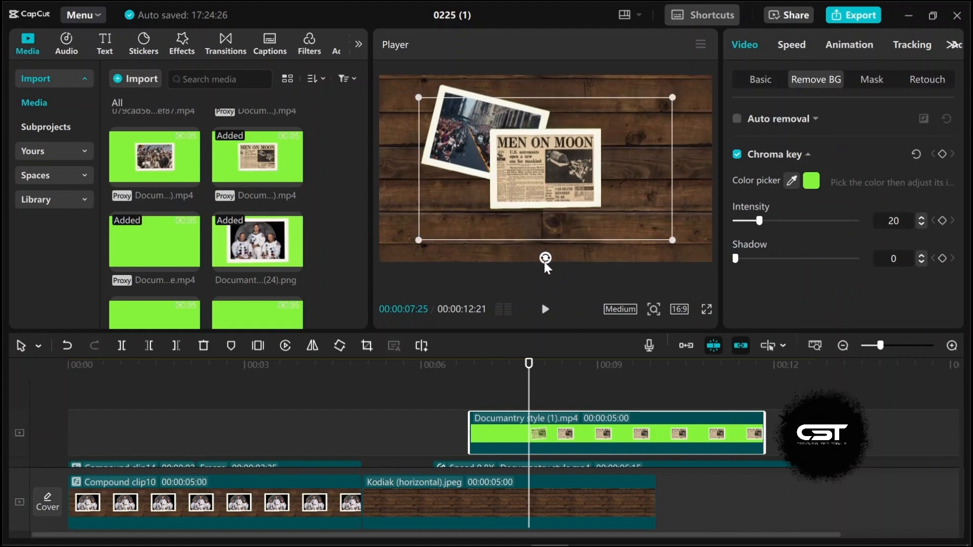
drag(545, 259, 564, 257)
drag(622, 203, 675, 198)
drag(488, 263, 489, 264)
click(467, 400)
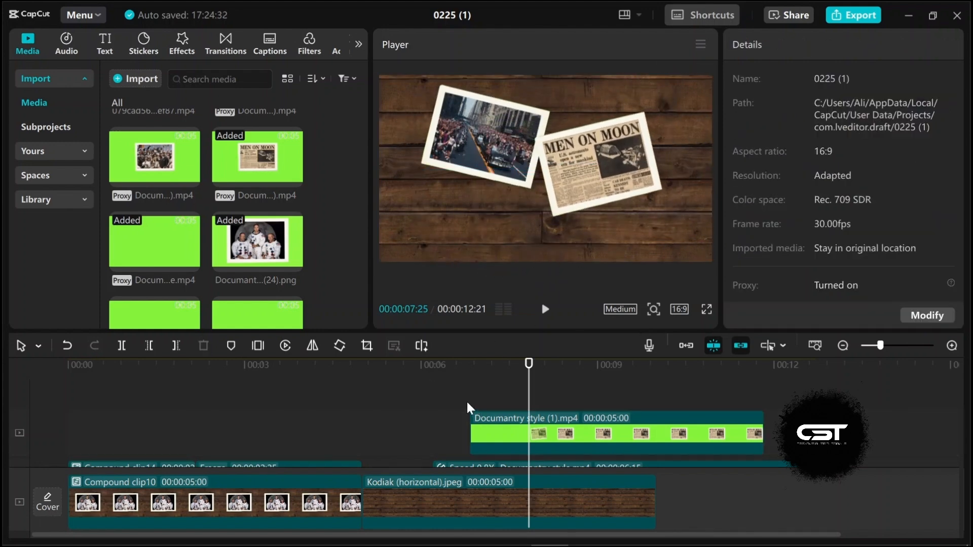
Step: Move the newspaper clip earlier so it starts at about 6.1 seconds
key(space)
key(space)
click(434, 409)
key(space)
key(space)
drag(519, 417, 506, 442)
click(435, 431)
key(space)
key(space)
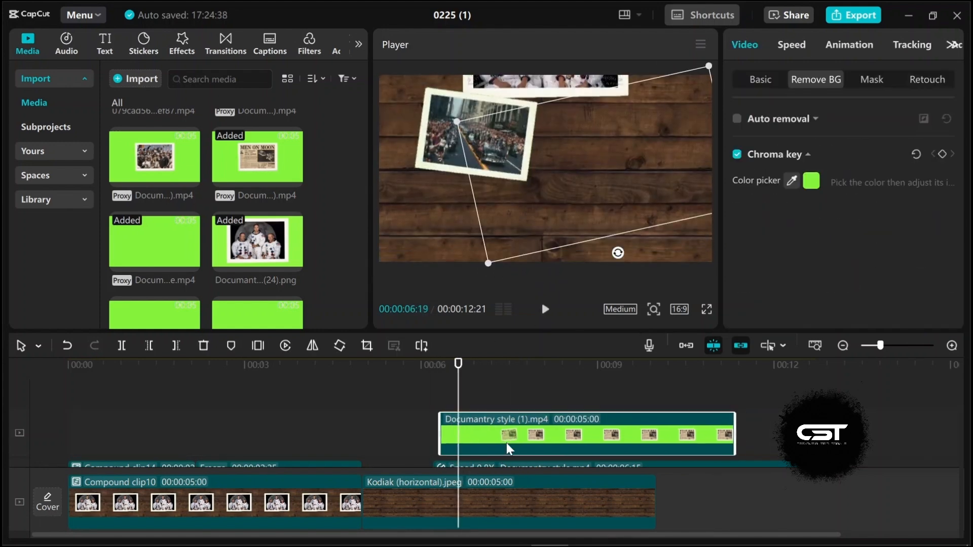
Step: Trim the start of the newspaper clip so it begins at about 6.5 seconds
click(426, 440)
key(space)
key(space)
drag(441, 432, 474, 437)
drag(543, 439, 493, 432)
click(435, 436)
click(445, 446)
click(380, 415)
key(space)
key(space)
Step: Step the playhead forward frame by frame through the newspaper clip
click(450, 421)
key(Right)
key(Right)
key(Right)
key(Right)
key(Right)
key(Right)
key(Right)
key(Right)
key(Right)
key(Right)
key(Right)
key(Right)
key(Right)
Step: Add the moon footprint polaroid clip on a new top track at about 6.5 seconds
scroll(171, 157, down, 1)
click(256, 258)
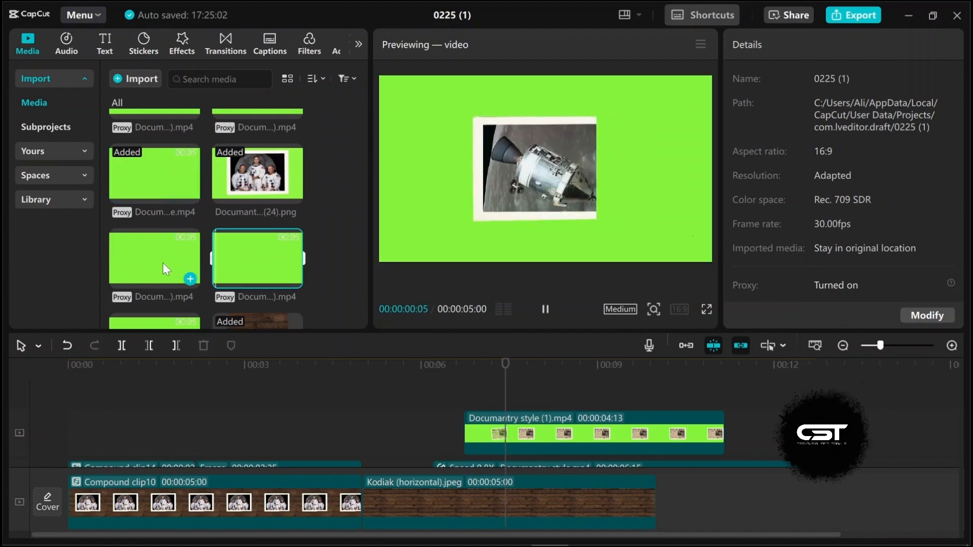
scroll(203, 228, up, 2)
drag(257, 141, 473, 397)
click(472, 394)
click(517, 440)
Step: Key out the footprint clip's green background and shrink and tilt it toward the lower left
click(791, 181)
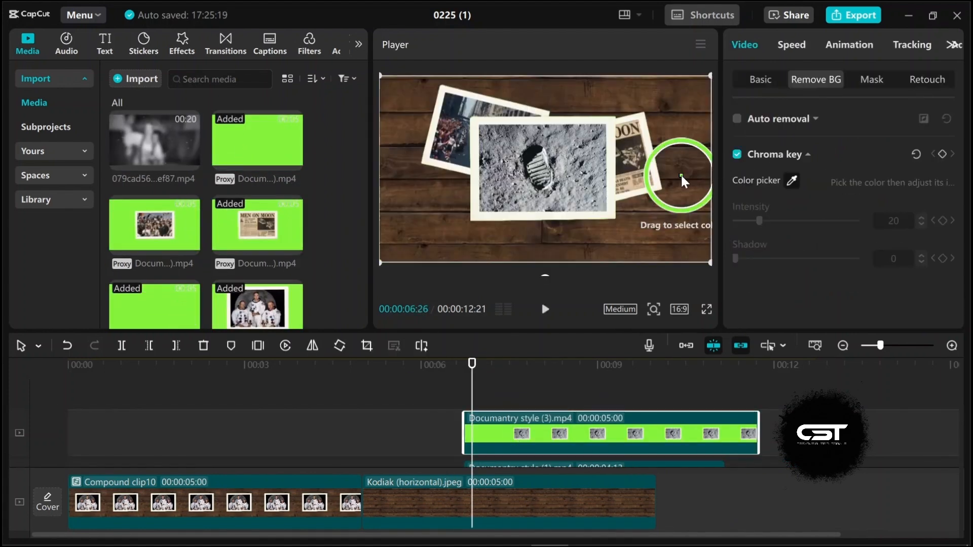
click(680, 172)
drag(507, 271, 478, 204)
click(448, 395)
click(455, 393)
key(space)
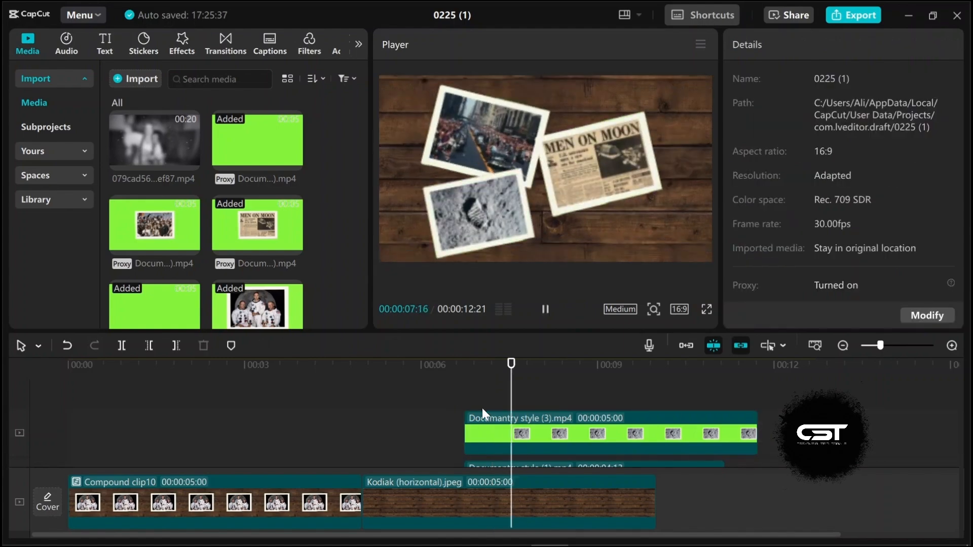
key(space)
Step: Add the crowd polaroid clip on top at about 6.7 seconds and reverse it
drag(154, 224, 488, 383)
click(474, 390)
key(space)
click(633, 435)
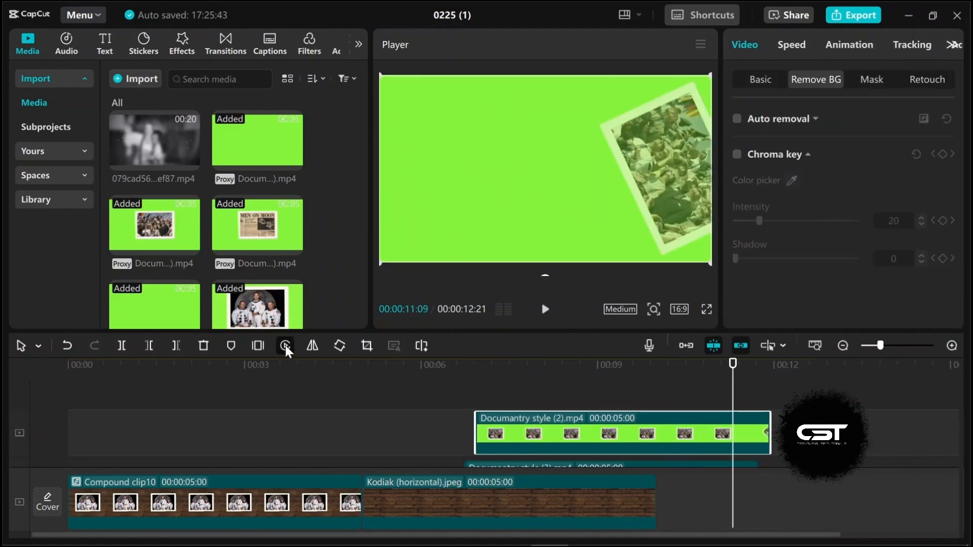
click(285, 346)
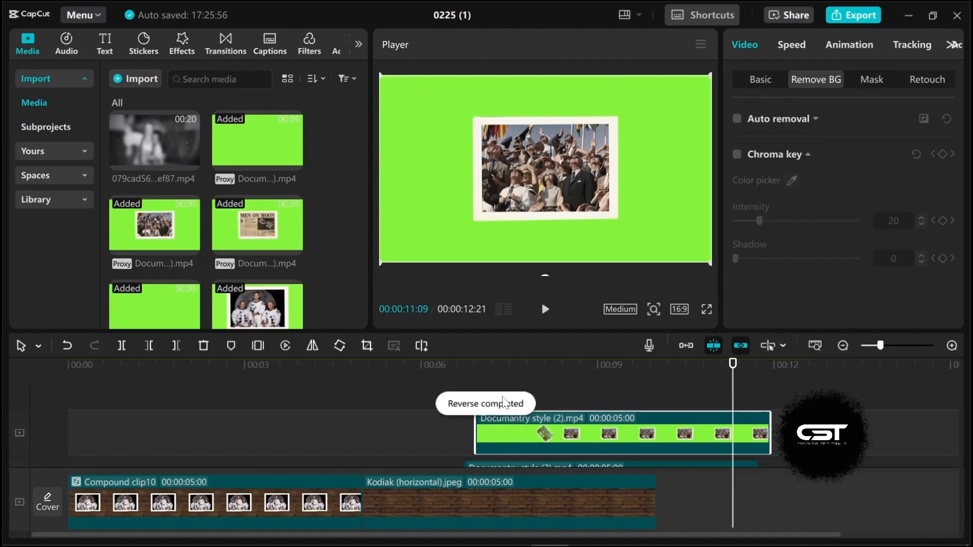
Step: Enable Chroma key on the crowd clip and pick its green background
click(465, 397)
click(509, 438)
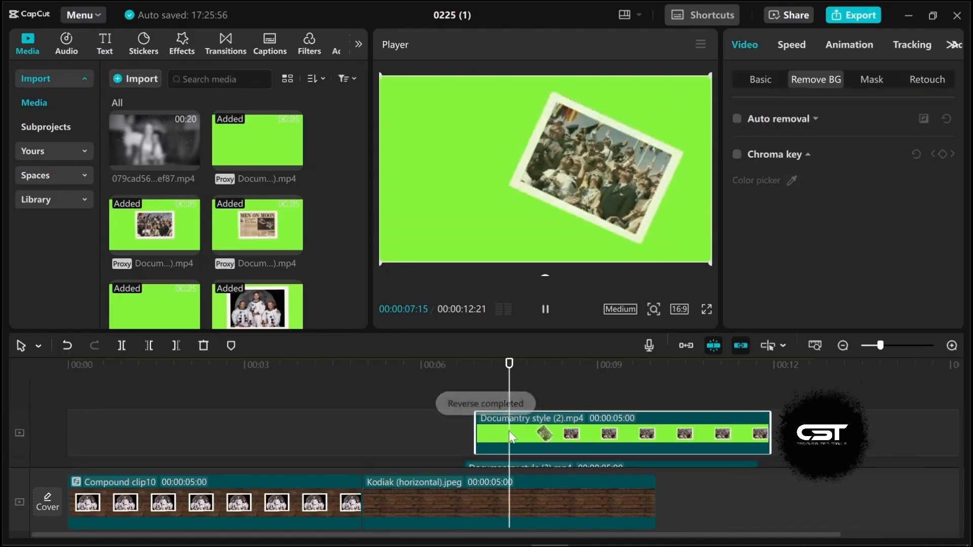
click(573, 437)
click(736, 154)
click(792, 181)
click(674, 182)
Step: Trim the start of the crowd clip slightly
click(462, 397)
key(space)
click(530, 434)
drag(477, 436, 507, 436)
drag(527, 434, 497, 434)
click(469, 413)
key(space)
Step: Scale, rotate and position the crowd polaroid tilted in the lower right
click(496, 431)
drag(710, 262, 679, 244)
drag(546, 261, 524, 259)
drag(543, 197, 576, 189)
mouse_move(558, 259)
mouse_down()
mouse_move(580, 264)
mouse_move(571, 262)
mouse_up()
drag(574, 188, 580, 229)
Step: Move the newspaper polaroid slightly upward
scroll(524, 456, down, 3)
click(524, 459)
drag(621, 144, 623, 121)
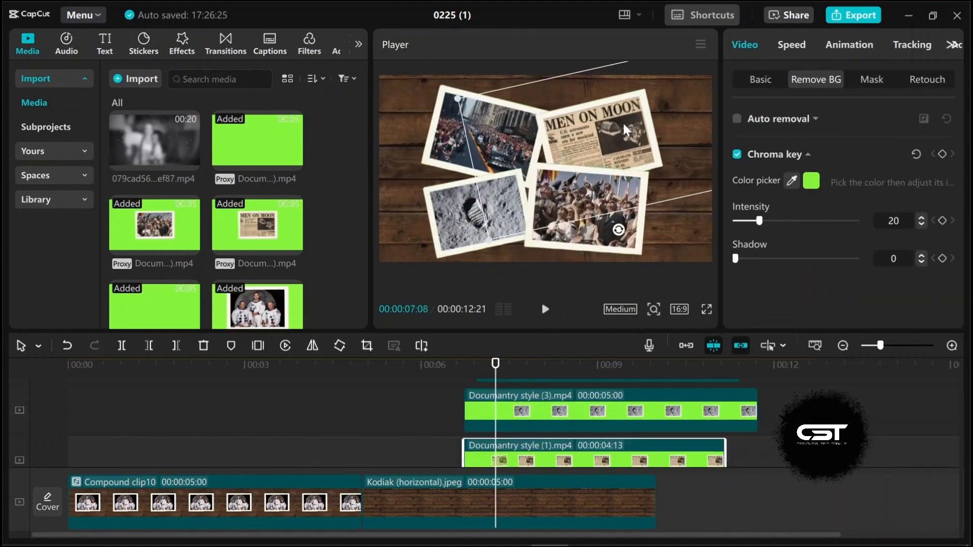
click(462, 396)
key(space)
key(space)
Step: Add the astronaut-on-the-Moon polaroid clip to the top track at about 7.3 seconds
scroll(543, 423, up, 1)
scroll(175, 254, down, 3)
click(174, 254)
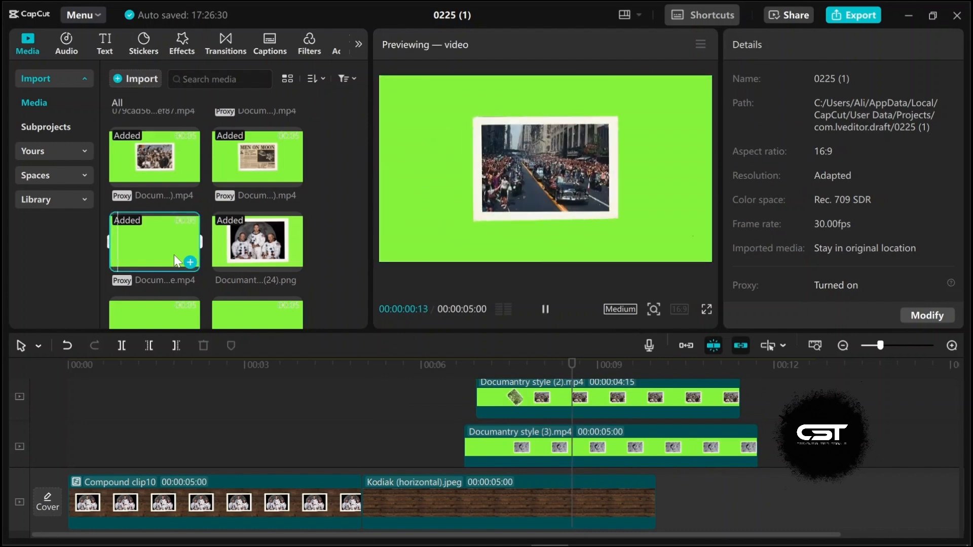
scroll(253, 260, down, 2)
click(168, 287)
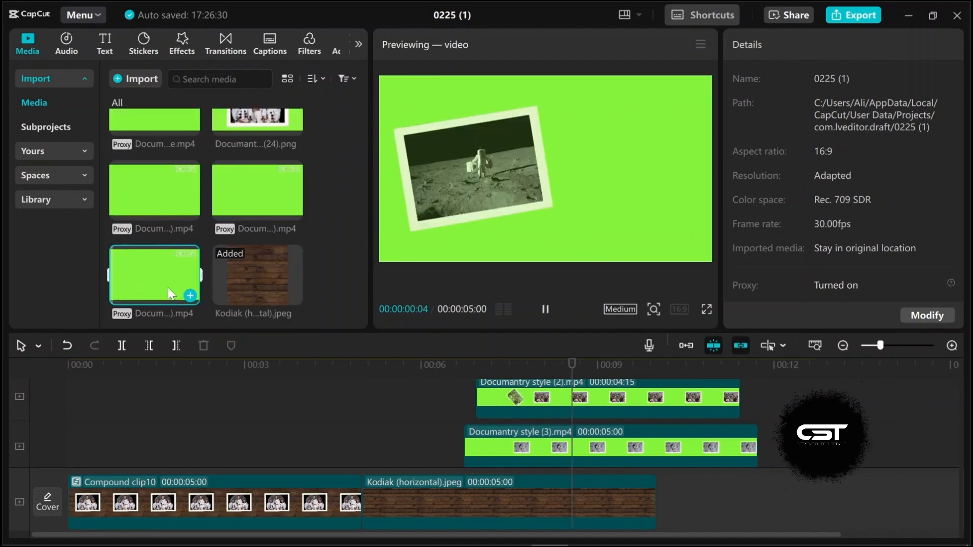
drag(163, 284, 504, 408)
key(space)
key(space)
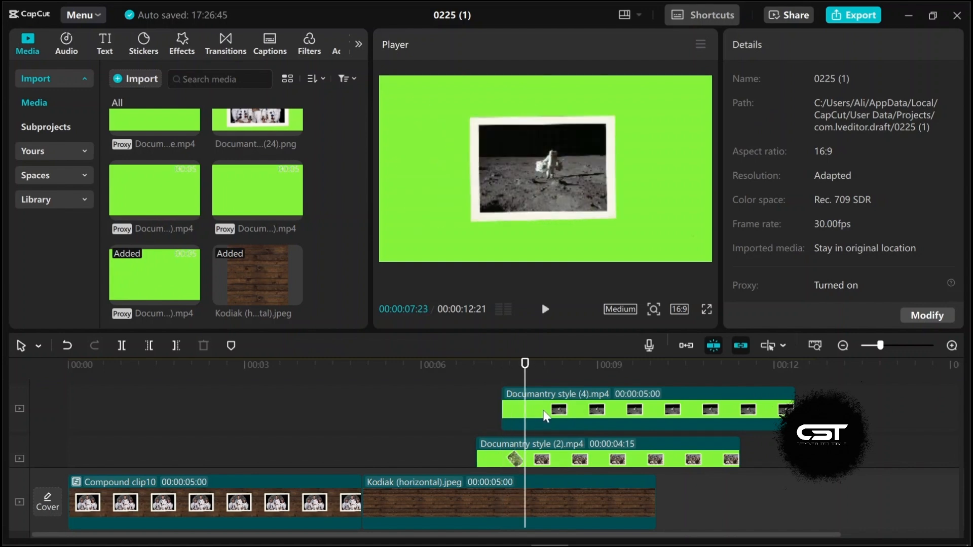
Step: Key out the astronaut clip's green background and adjust its start on the timeline
click(547, 417)
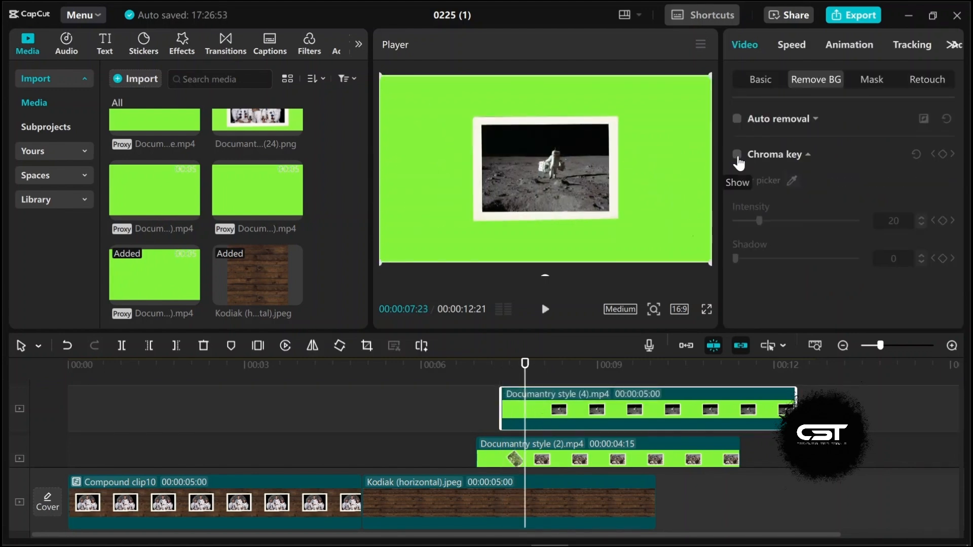
click(737, 155)
click(792, 181)
click(677, 165)
drag(500, 403, 559, 377)
click(476, 416)
scroll(258, 212, up, 2)
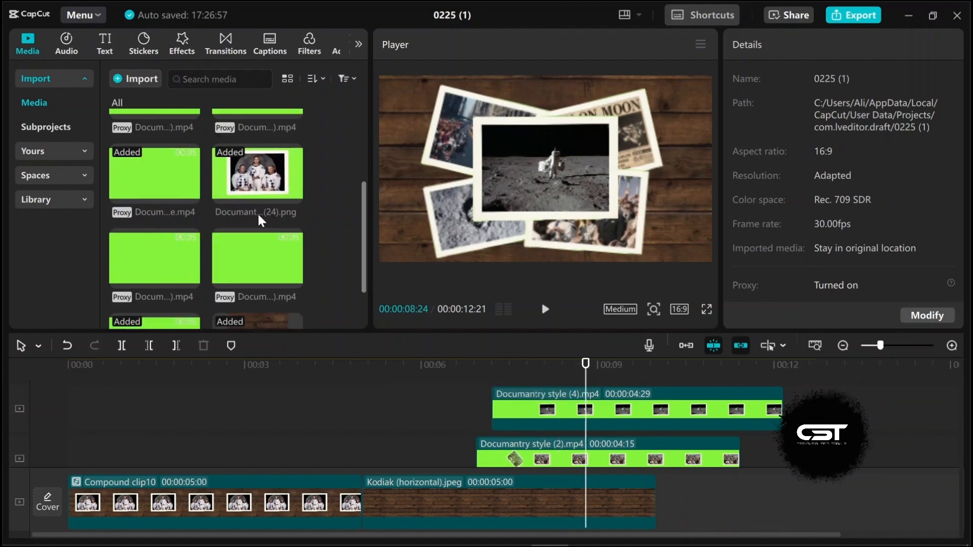
Step: Add the flag-planting astronaut polaroid clip to the top track at about 7.8 seconds and key out its green background
drag(153, 270, 527, 384)
click(515, 392)
key(space)
click(562, 432)
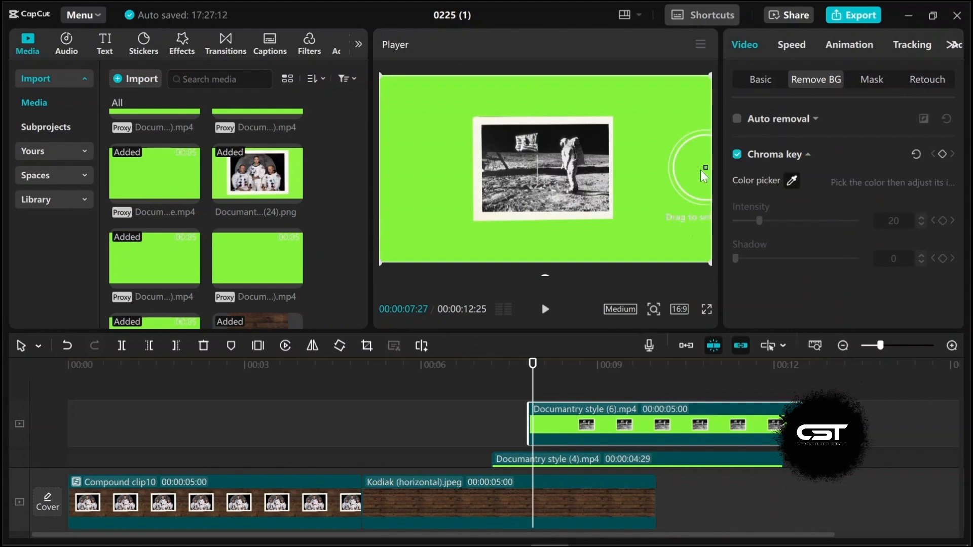
click(735, 155)
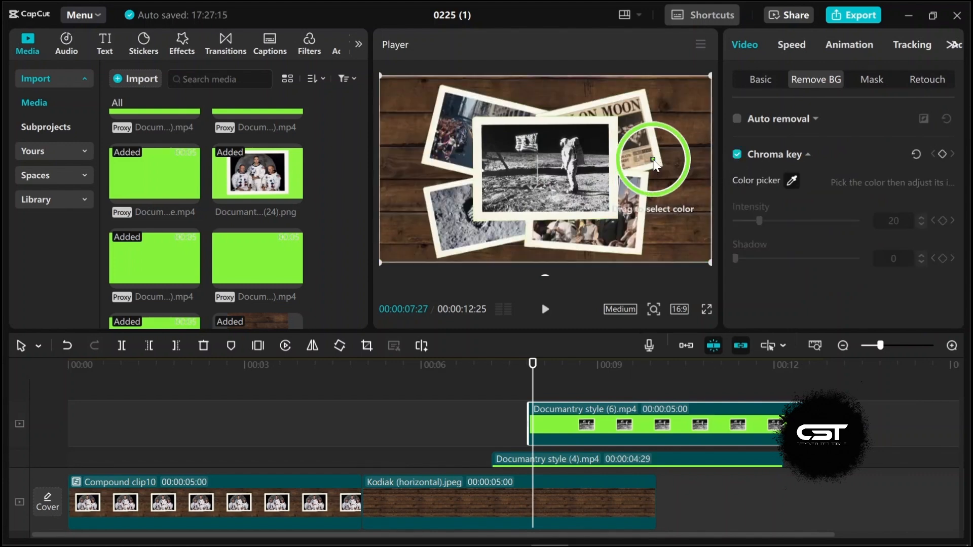
click(519, 377)
key(space)
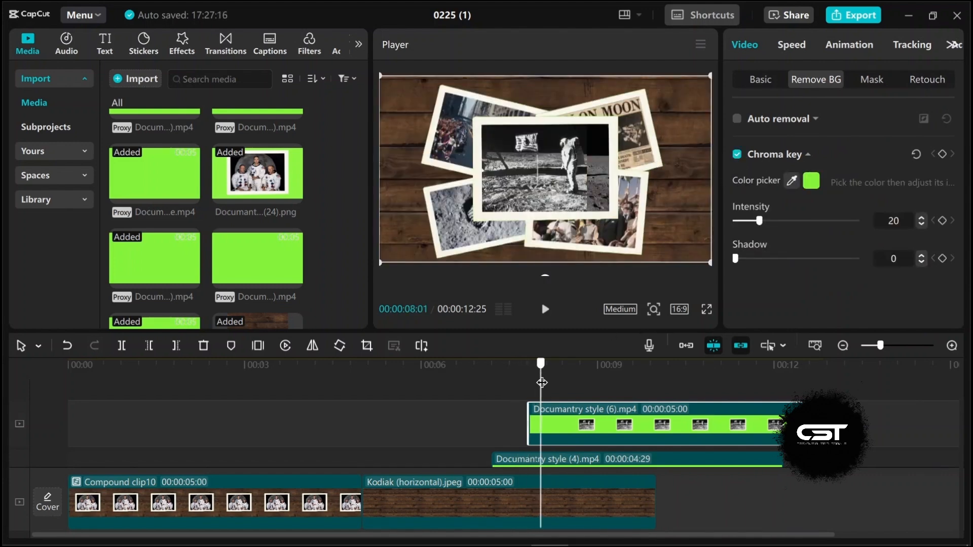
click(522, 381)
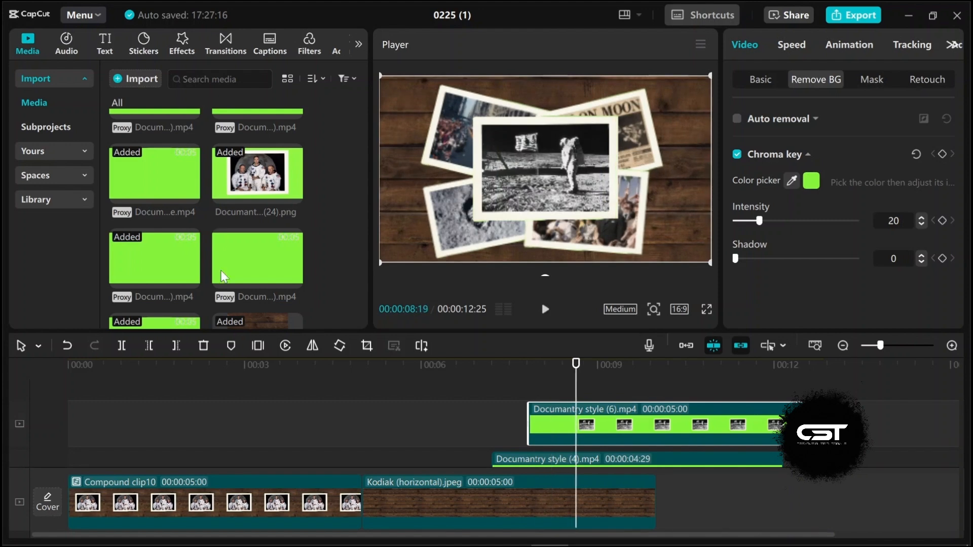
Step: Add the spacecraft polaroid clip on a new top track and shift it to start around 8.4 seconds
drag(269, 265, 525, 408)
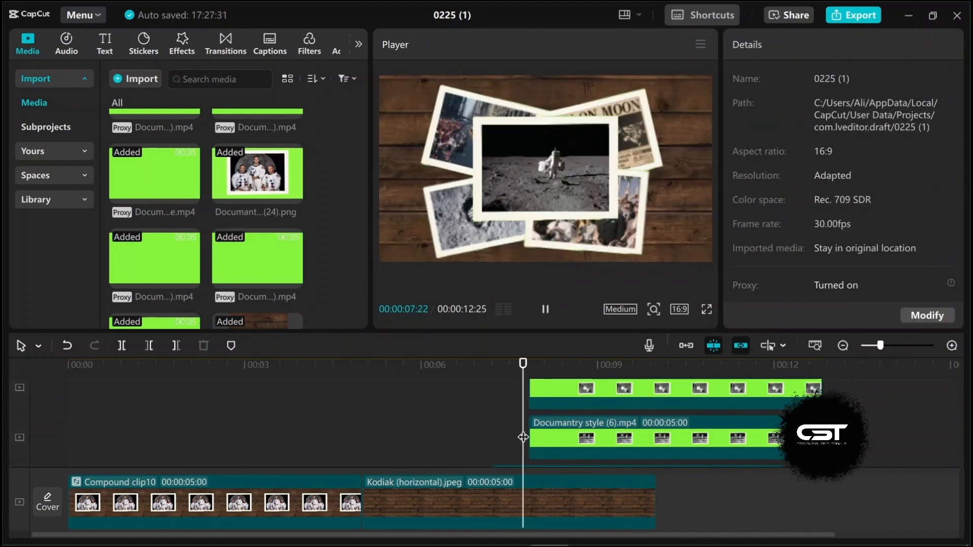
click(567, 394)
scroll(567, 394, up, 1)
drag(567, 439, 600, 439)
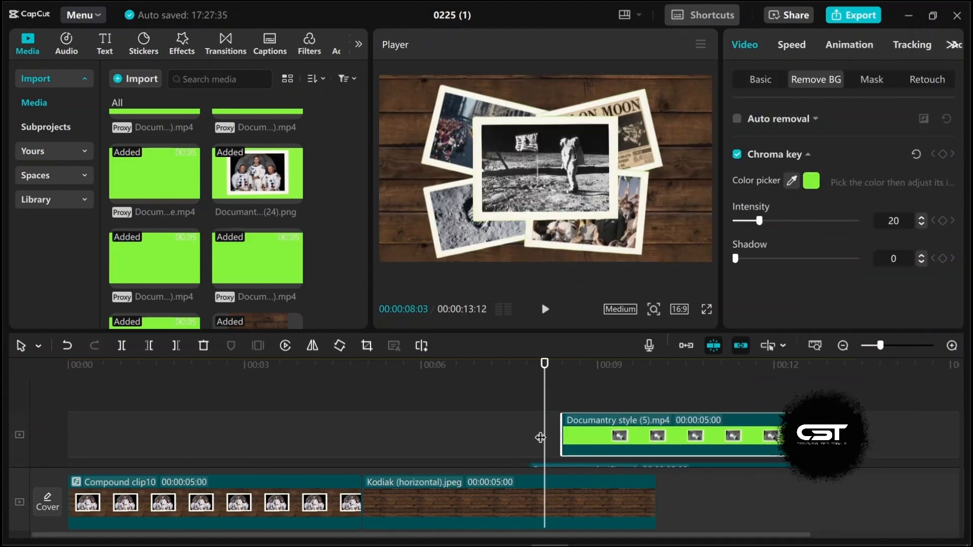
Step: Play back the layered section and move the flag polaroid clip to start around 8.5 seconds
key(space)
key(space)
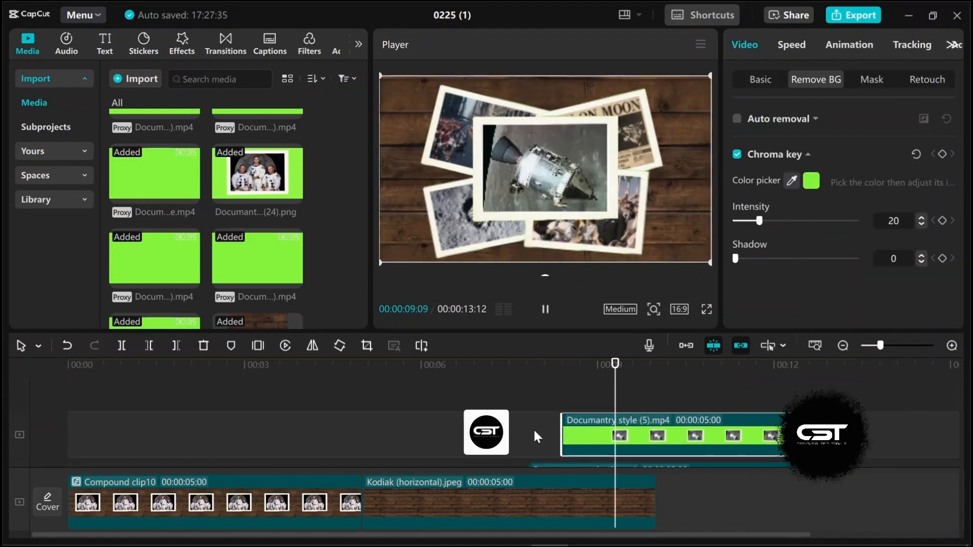
click(517, 427)
scroll(517, 427, down, 2)
key(space)
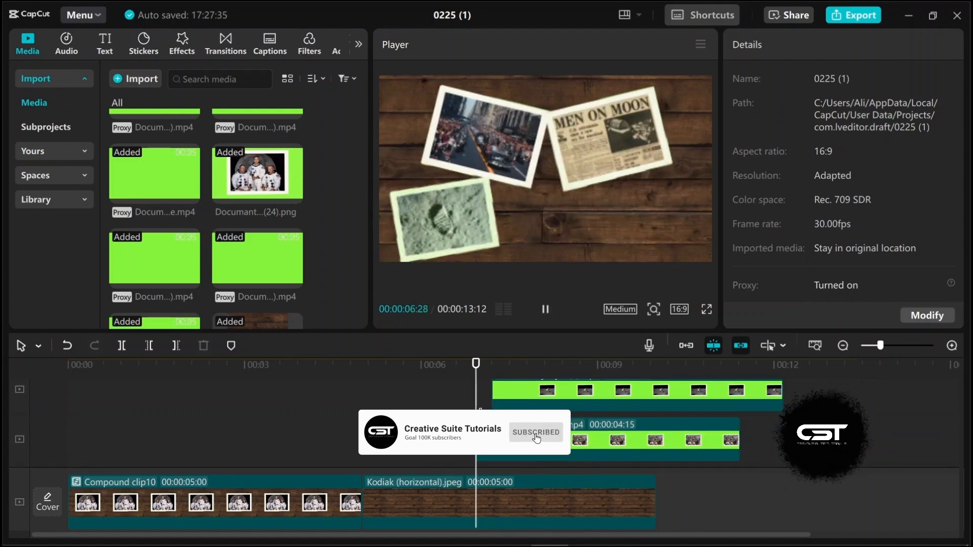
click(511, 400)
click(506, 406)
key(space)
scroll(527, 405, up, 1)
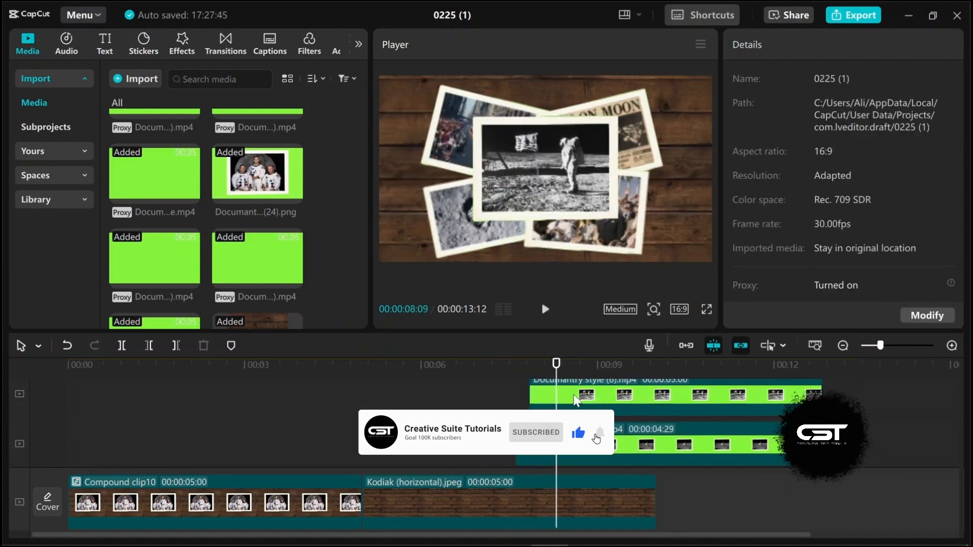
drag(582, 403, 666, 431)
click(613, 406)
click(534, 401)
Step: Play back and scroll through the timeline tracks to review the layered polaroid clips
key(space)
key(space)
scroll(617, 392, up, 1)
click(616, 385)
scroll(616, 388, up, 1)
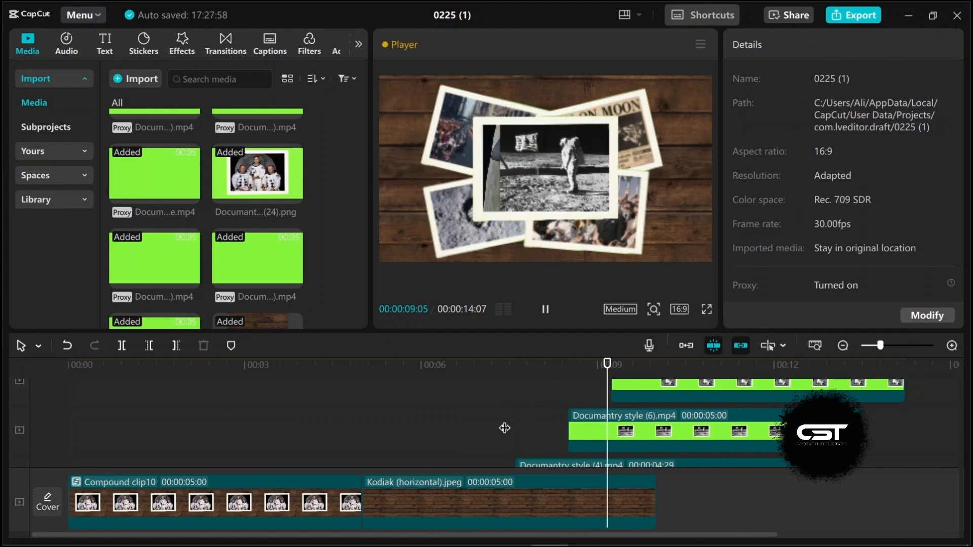
key(space)
scroll(734, 397, down, 1)
mouse_move(727, 366)
mouse_down()
mouse_move(692, 374)
mouse_move(715, 374)
mouse_up()
scroll(711, 422, down, 4)
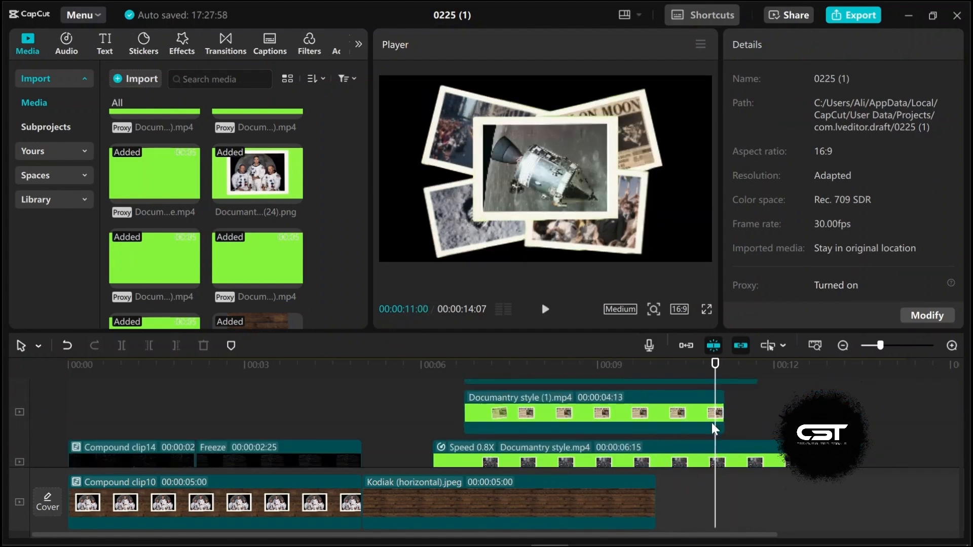
Step: Paste a duplicate of the wood background image after the first one on the main track
scroll(712, 423, down, 2)
click(624, 456)
click(640, 370)
key(ctrl+v)
drag(692, 436, 708, 472)
click(649, 433)
key(space)
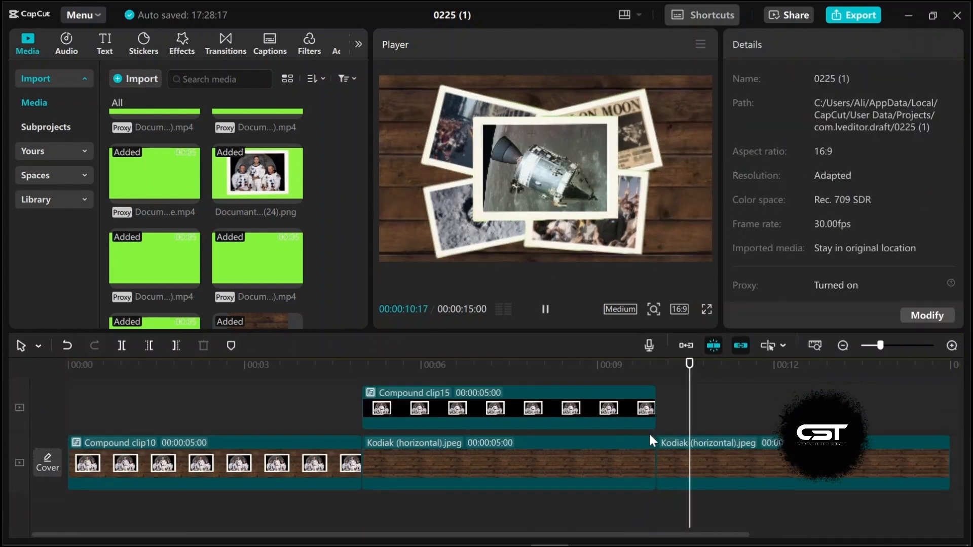
click(743, 460)
click(649, 431)
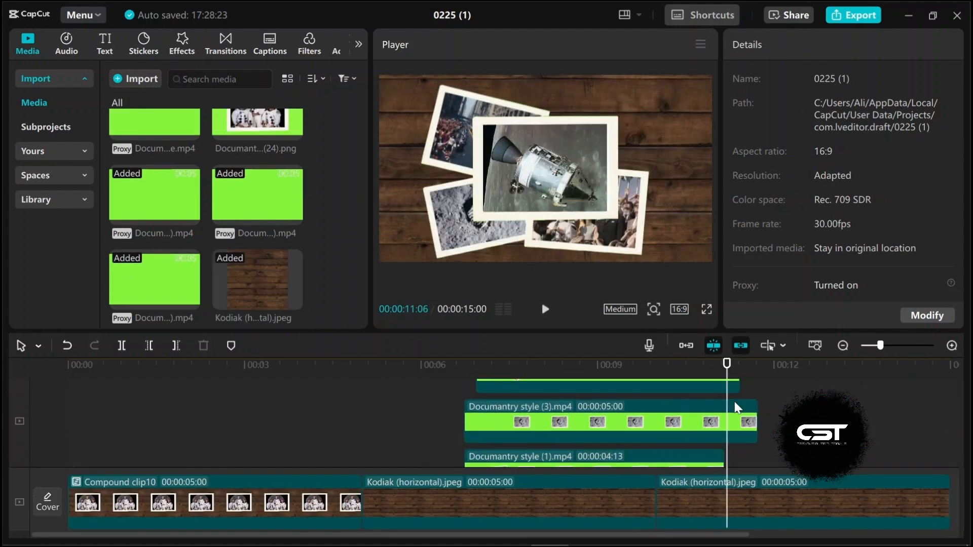
click(667, 400)
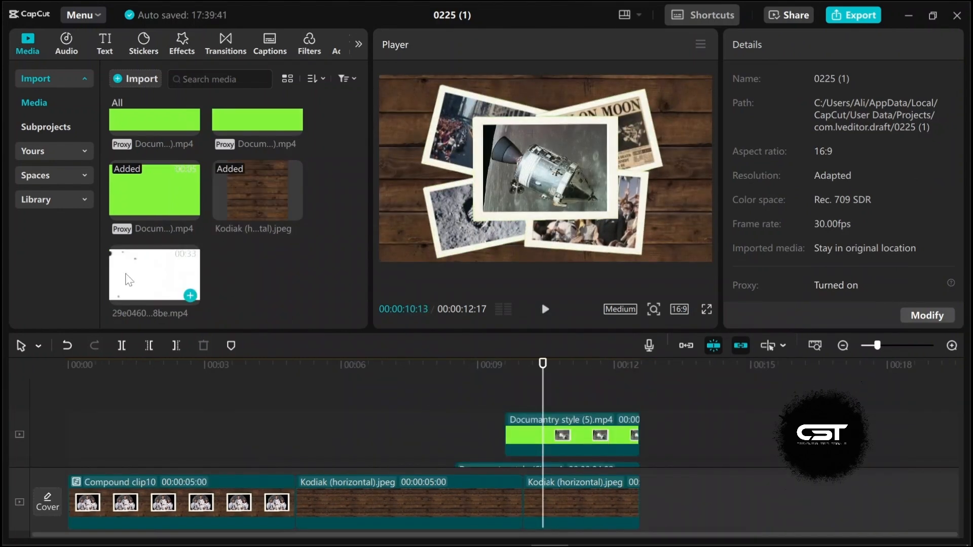
Step: Add the white ink-splash clip above the background starting about 11.3 seconds and trim it off at about 13.3 seconds
click(552, 419)
drag(578, 400, 600, 431)
click(584, 435)
drag(683, 436, 672, 436)
drag(584, 371, 661, 395)
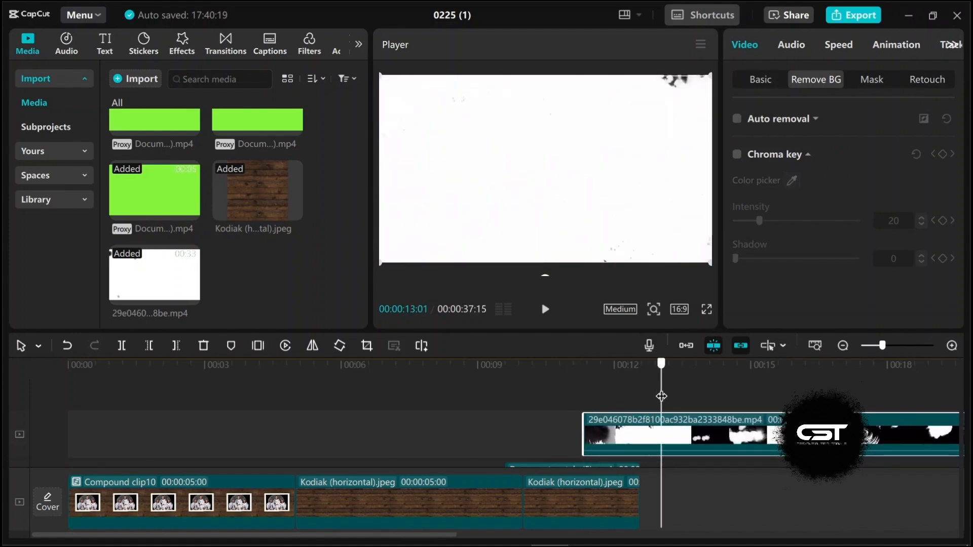
click(121, 345)
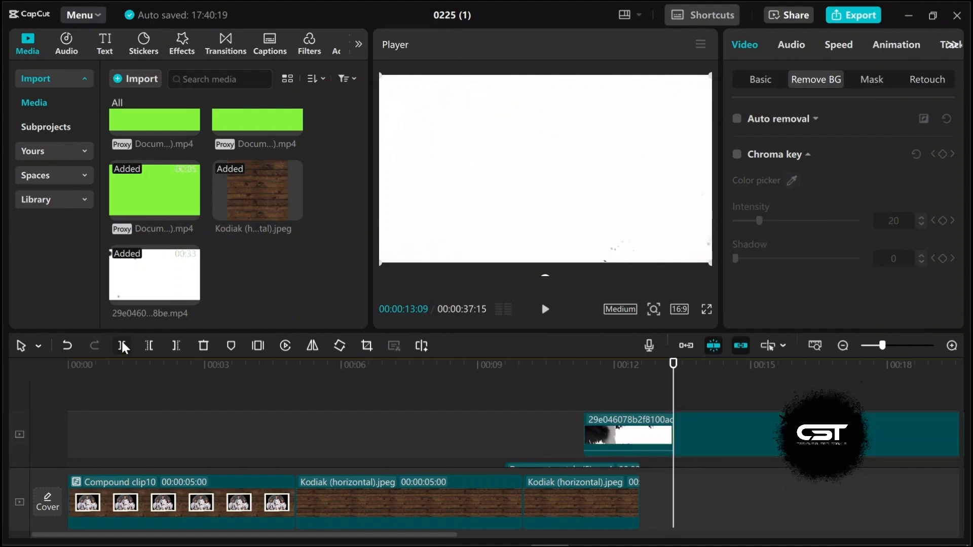
click(203, 346)
click(540, 407)
key(space)
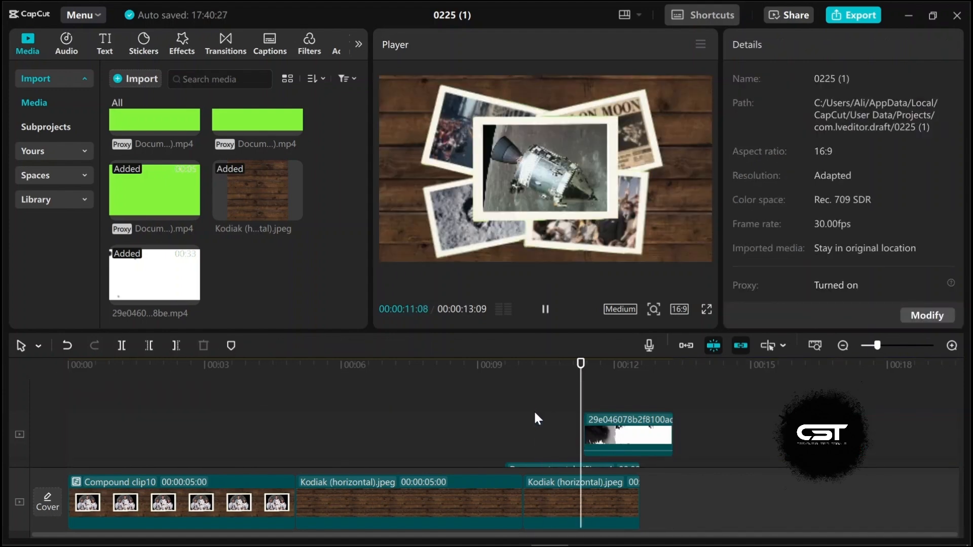
Step: Shift the ink-splash clip slightly earlier and key out its black color with Chroma key
drag(611, 436, 594, 437)
click(737, 154)
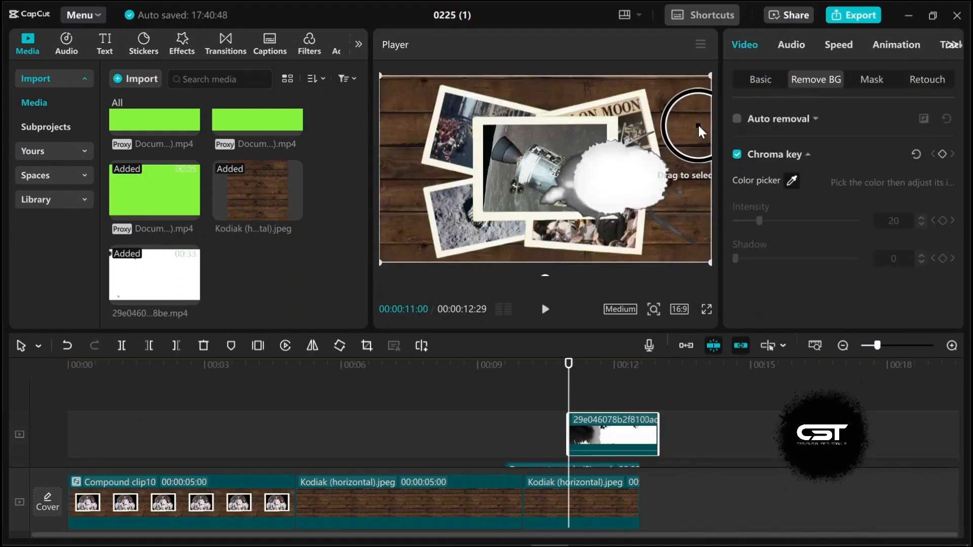
click(561, 406)
key(space)
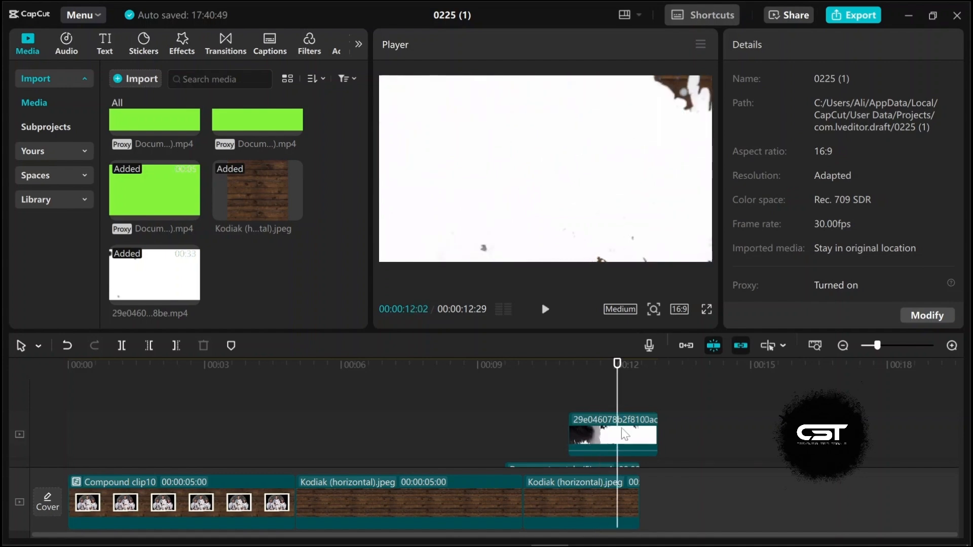
click(605, 434)
click(599, 385)
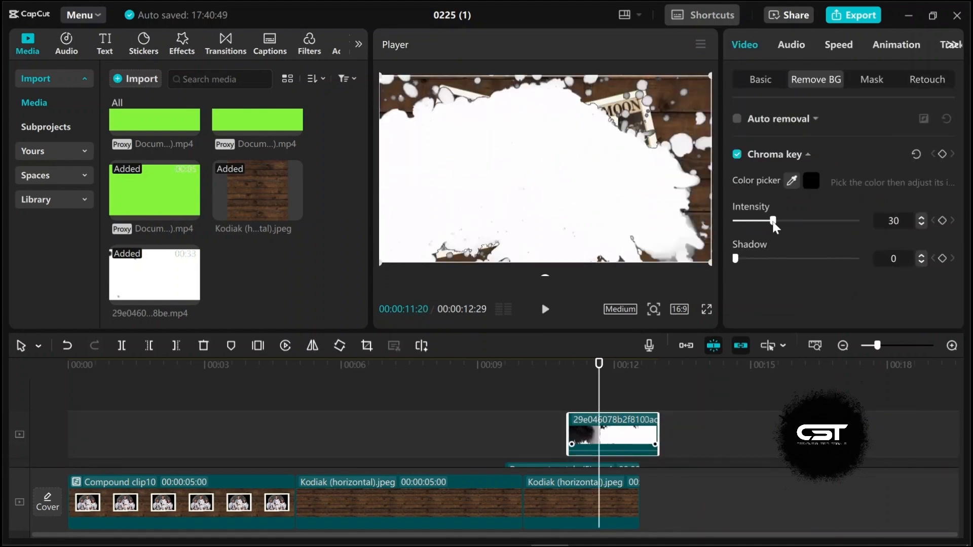
click(569, 396)
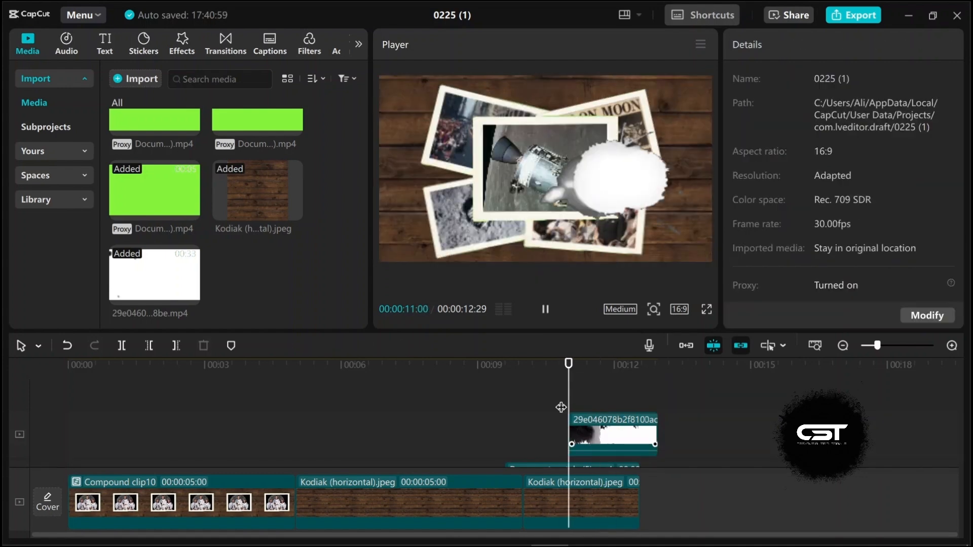
key(space)
click(560, 393)
key(space)
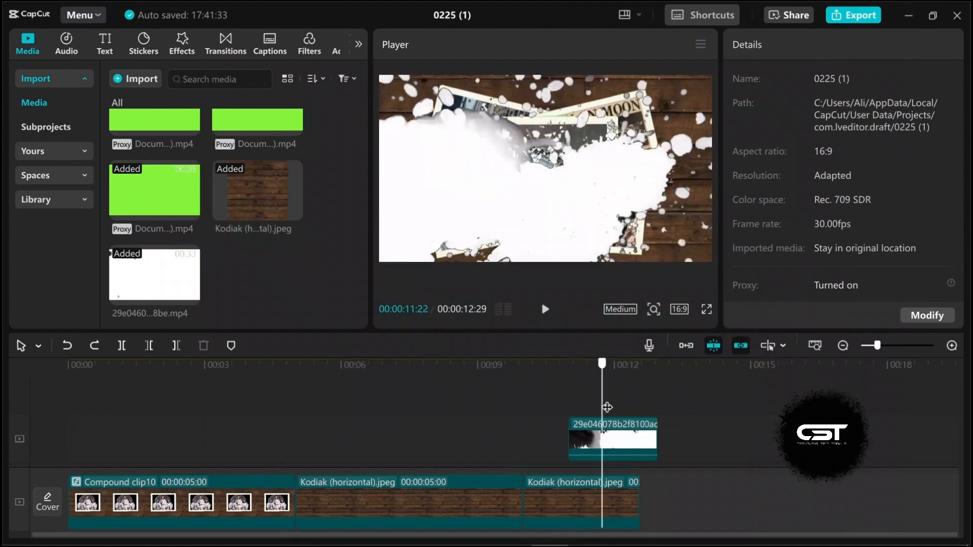
Step: Darken the ink-splash clip by setting exposure, contrast, highlight, shadow and whites to -50 and blacks to -47
click(614, 435)
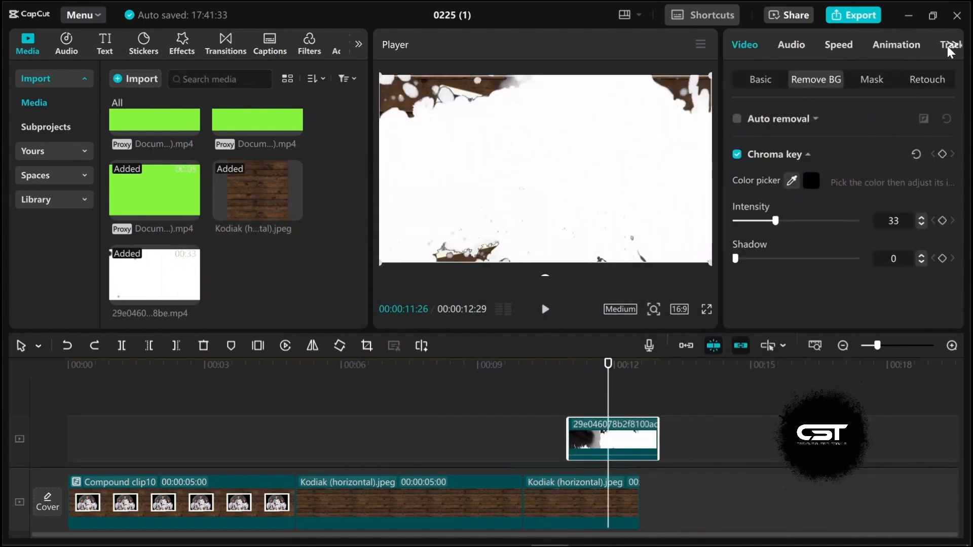
click(905, 45)
scroll(803, 224, down, 5)
drag(796, 215, 717, 229)
scroll(800, 234, down, 1)
drag(795, 261, 719, 262)
drag(796, 295, 720, 296)
scroll(826, 258, down, 1)
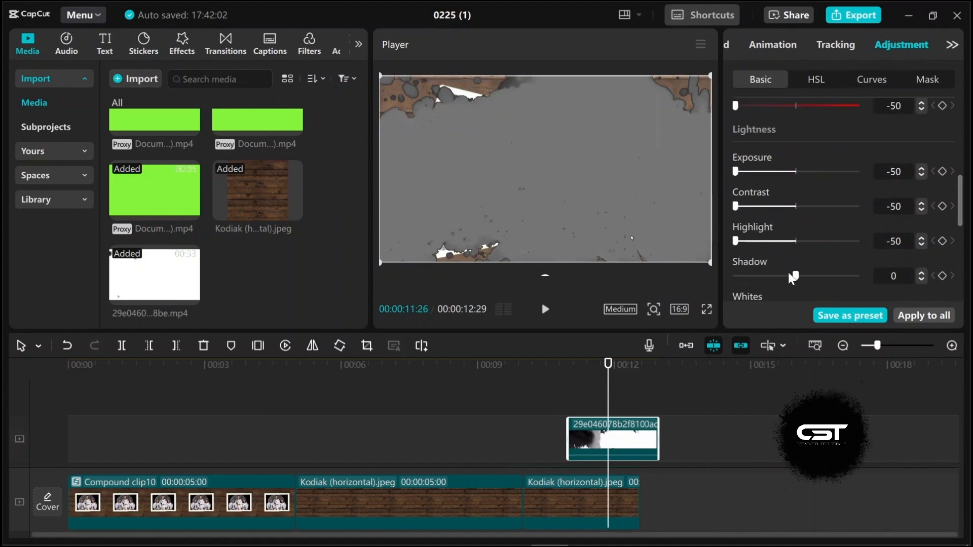
drag(795, 276, 719, 276)
scroll(787, 256, down, 3)
scroll(787, 256, down, 1)
drag(795, 136, 720, 135)
drag(796, 170, 737, 171)
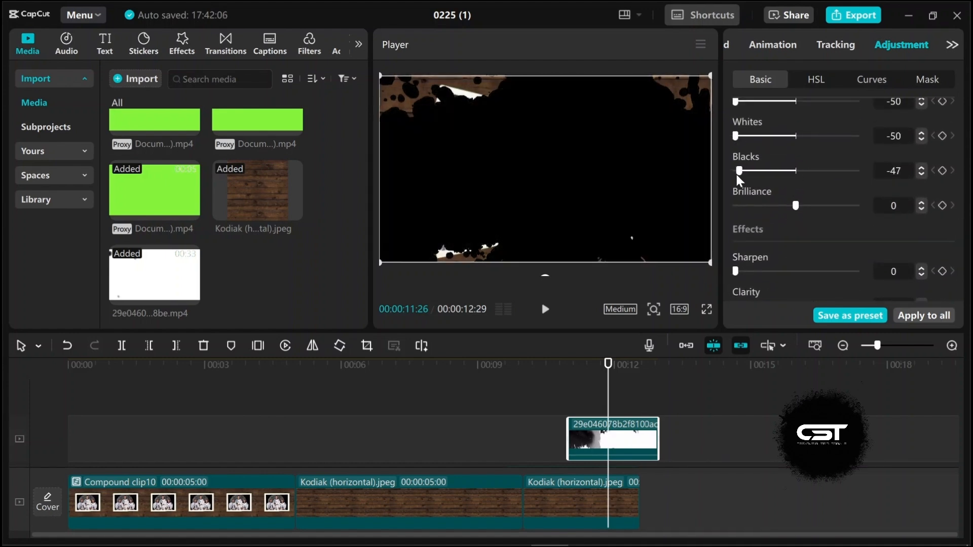
Step: Select all clips on the timeline and combine them into a single compound clip
click(561, 416)
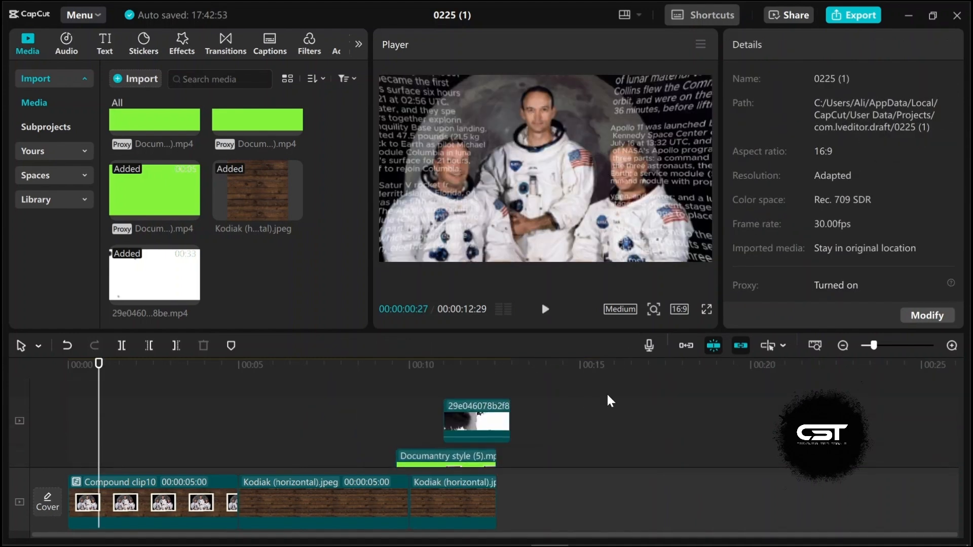
drag(607, 395, 90, 537)
right_click(367, 473)
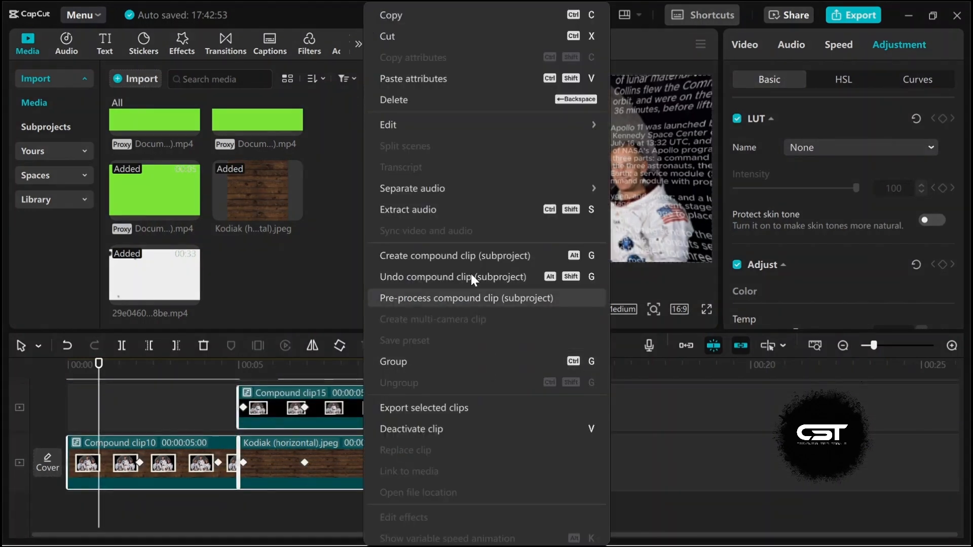
click(470, 273)
click(211, 365)
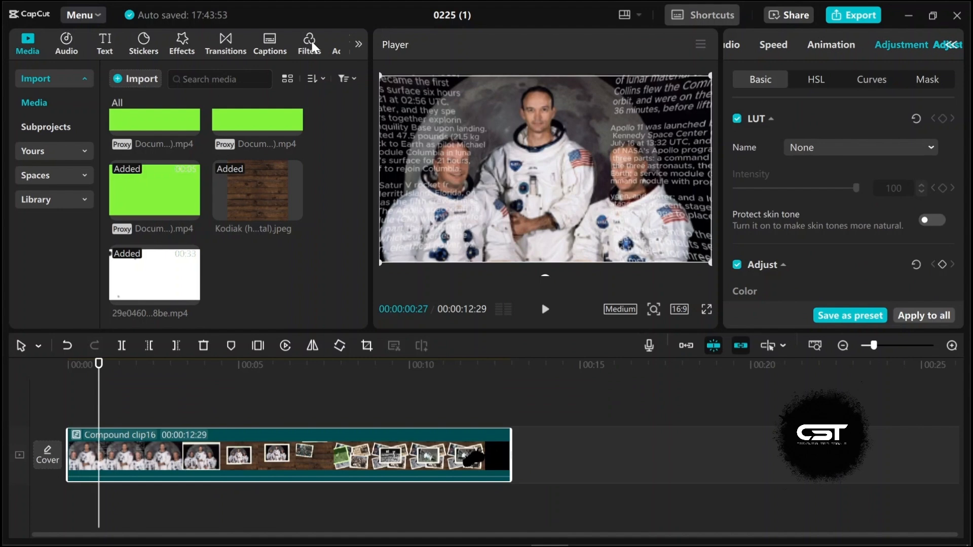
Step: Apply the Nightfall filter and stretch it across the whole compound clip
click(310, 46)
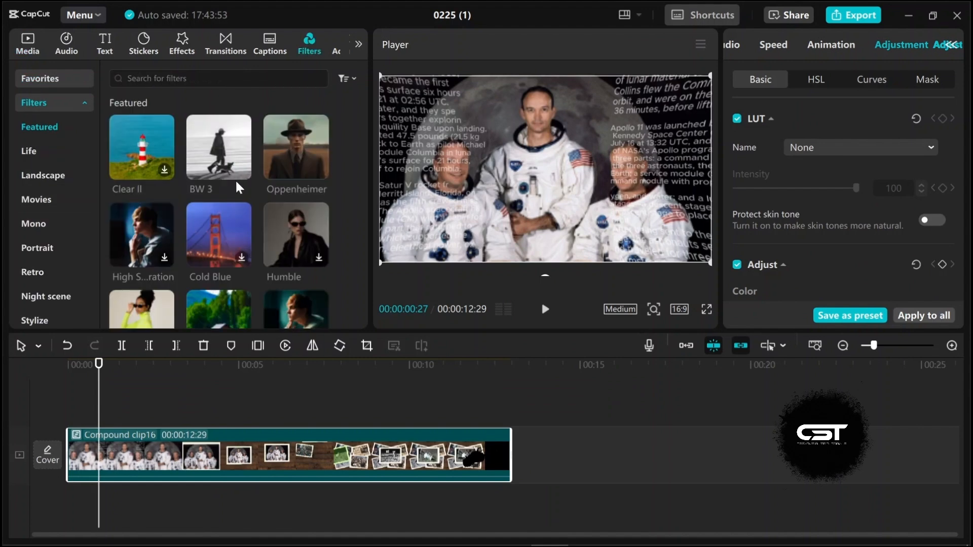
scroll(235, 178, down, 5)
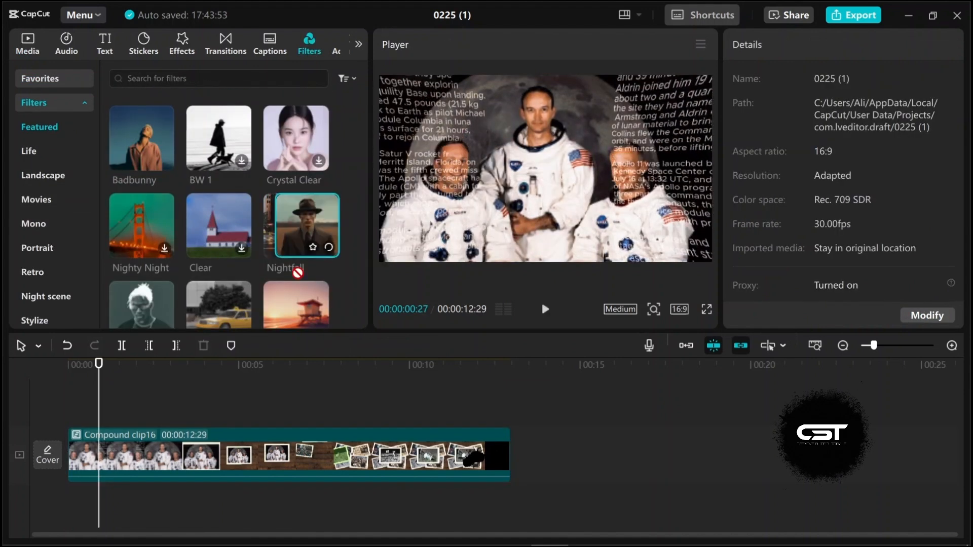
drag(300, 223, 73, 425)
drag(172, 424, 511, 425)
drag(173, 393, 307, 368)
Step: Scale the compound clip to 156% and reposition it to frame the crowd and newspaper polaroids
scroll(328, 410, up, 1)
drag(759, 160, 773, 159)
drag(650, 187, 610, 205)
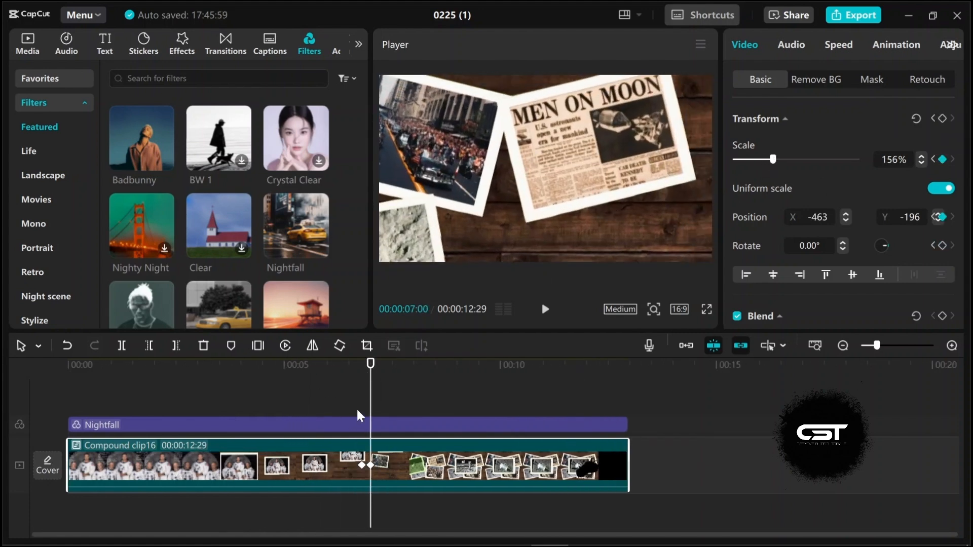
Step: Adjust the keyframe near 7.3 seconds and reposition the zoomed framing to X -166, Y 0
drag(358, 409, 383, 411)
click(384, 462)
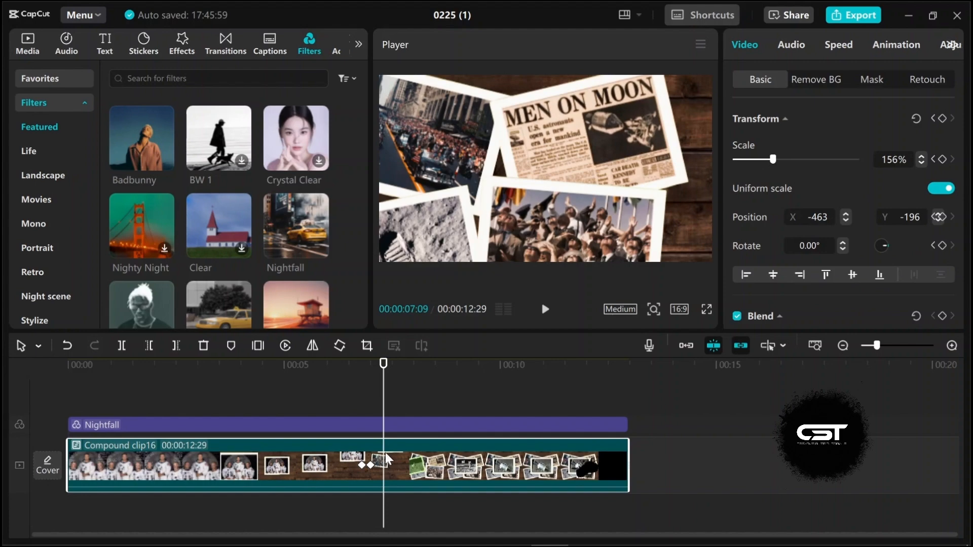
drag(370, 465, 385, 464)
drag(351, 409, 346, 409)
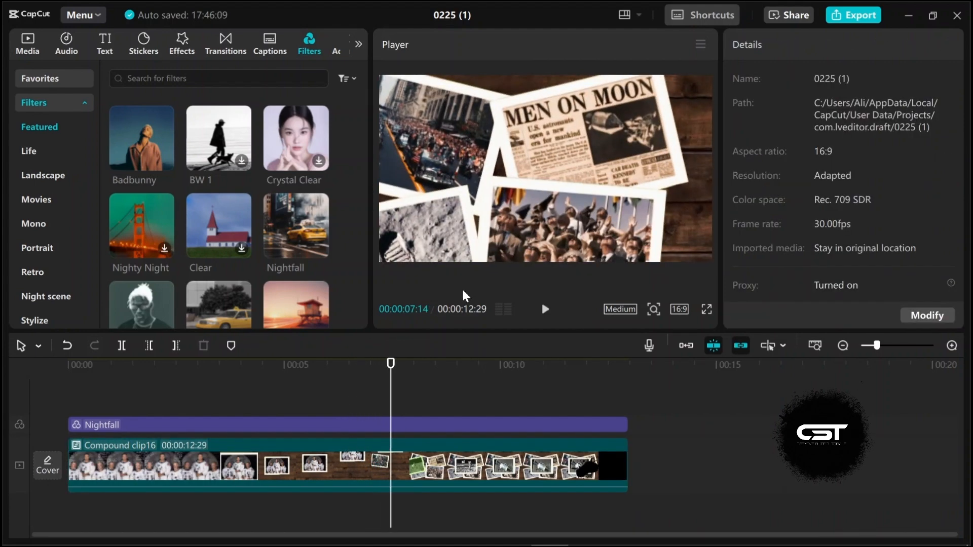
click(372, 474)
click(385, 464)
drag(449, 240, 473, 222)
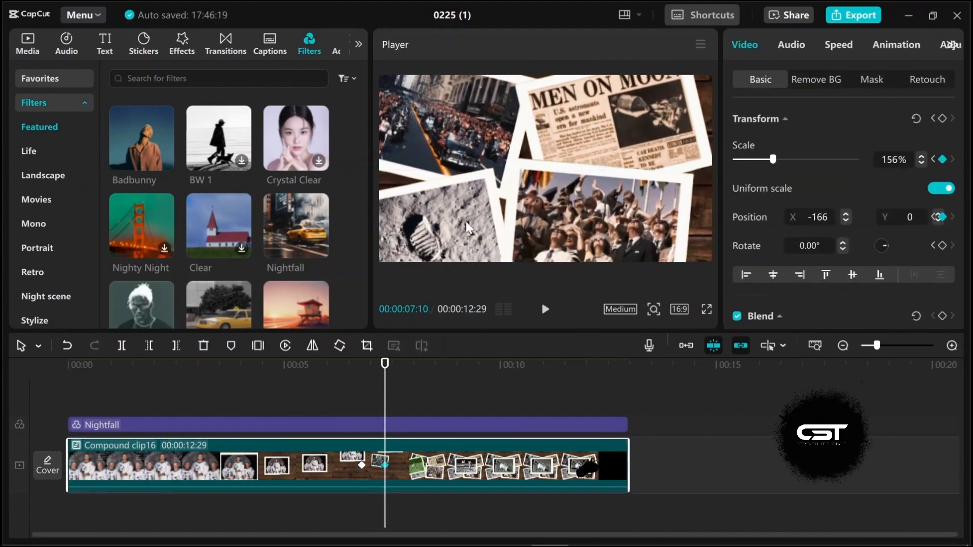
Step: Add a transform keyframe just after it, pan the framing onto the astronaut-on-the-Moon polaroid, and nudge that keyframe later
drag(361, 409, 396, 411)
click(415, 472)
click(943, 120)
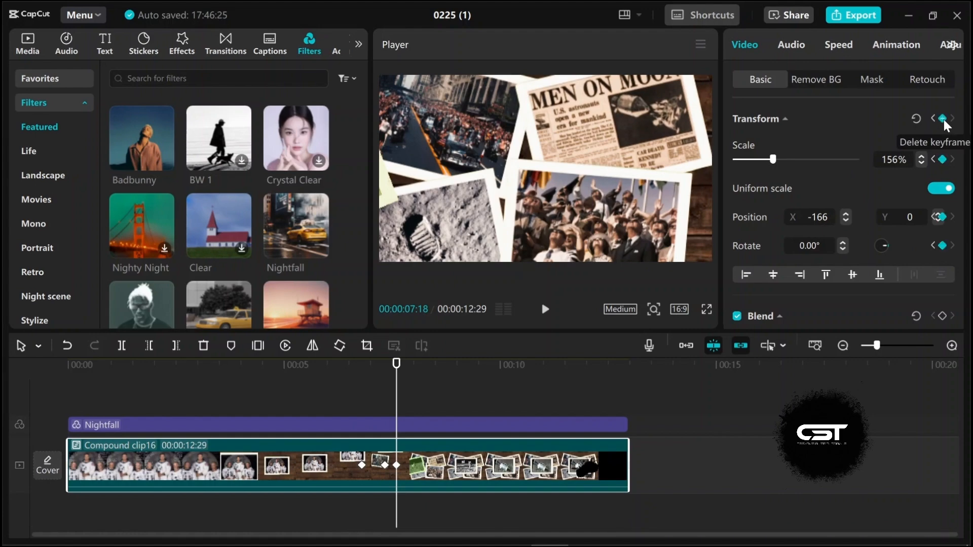
drag(537, 208, 597, 156)
click(425, 466)
mouse_move(396, 409)
mouse_down()
mouse_move(412, 410)
mouse_move(374, 391)
mouse_move(401, 398)
mouse_up()
drag(397, 465, 408, 466)
click(408, 367)
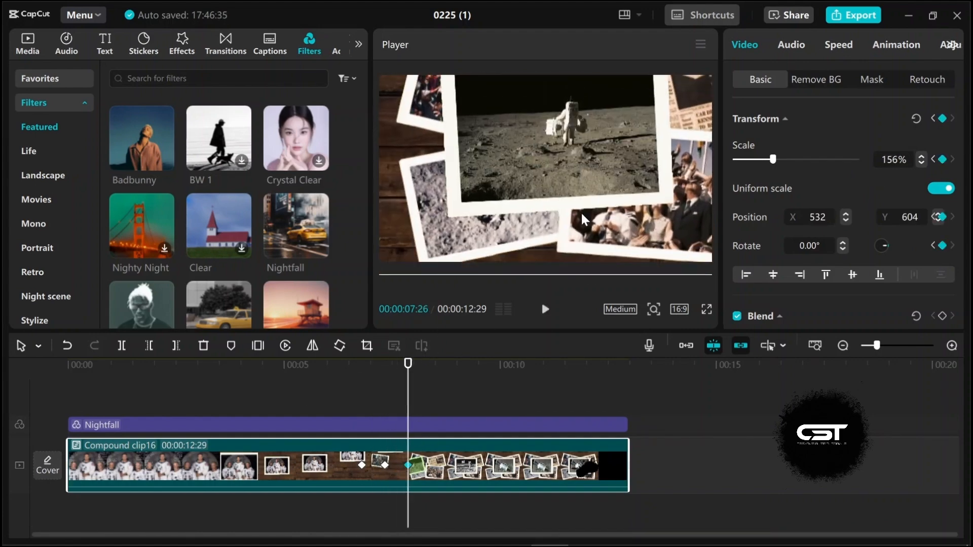
Step: Reposition the zoomed framing down onto the astronaut-on-the-Moon polaroid and play back the pan
drag(581, 212, 575, 263)
click(360, 409)
key(space)
key(space)
click(429, 479)
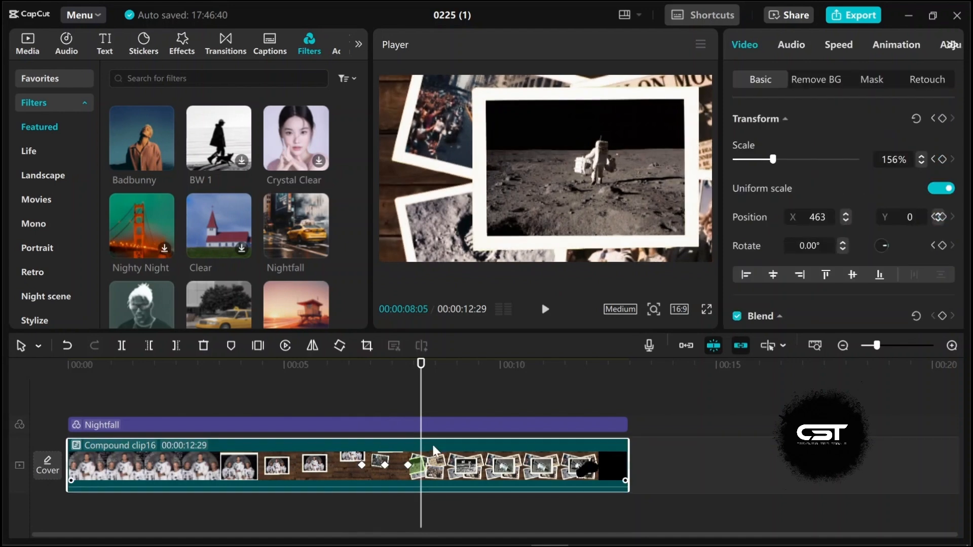
Step: Add a transform keyframe near 8.5 seconds, nudge the scale slightly and shift the framing left, then preview
click(939, 118)
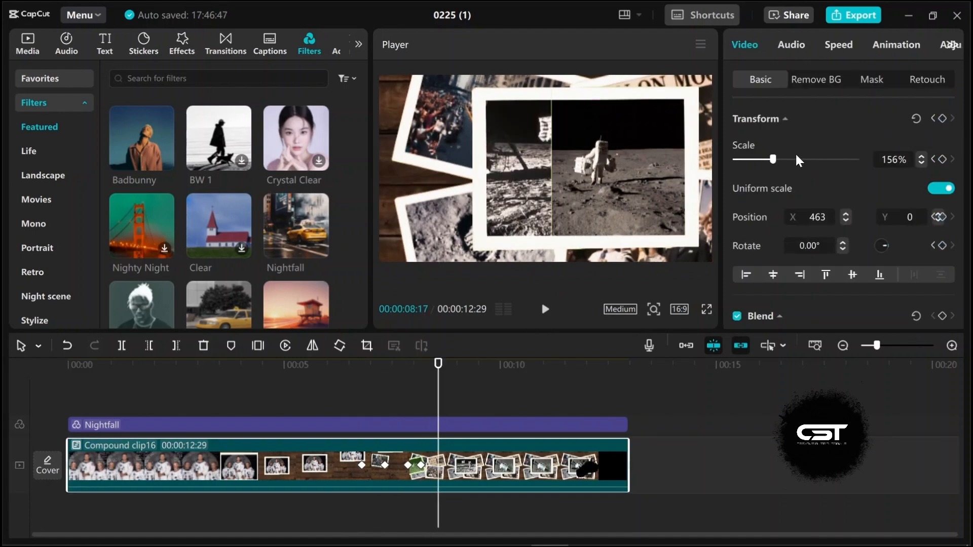
drag(773, 159, 760, 160)
drag(644, 192, 604, 184)
click(422, 401)
key(space)
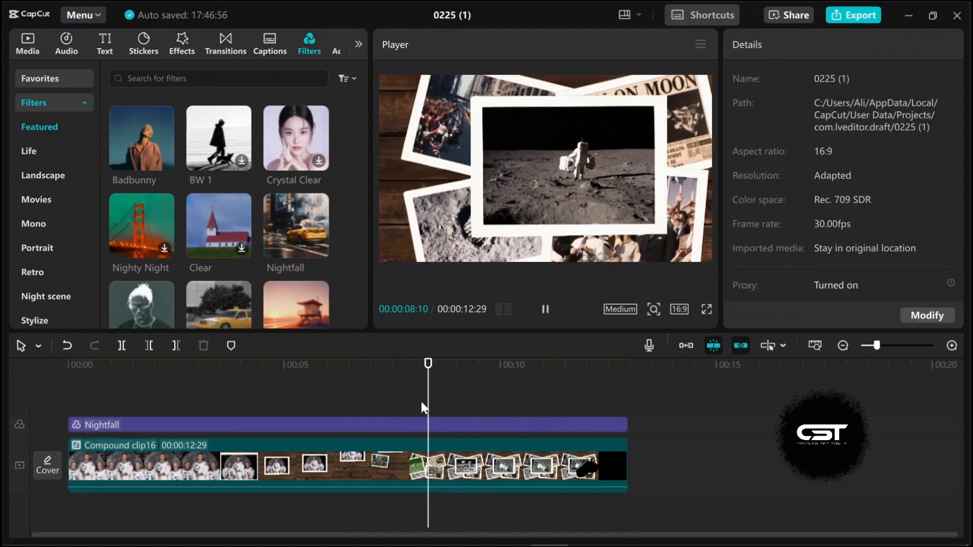
Step: Step back two frames near 8 seconds and shift the zoomed framing left again, then preview
click(452, 469)
click(406, 397)
key(space)
click(414, 390)
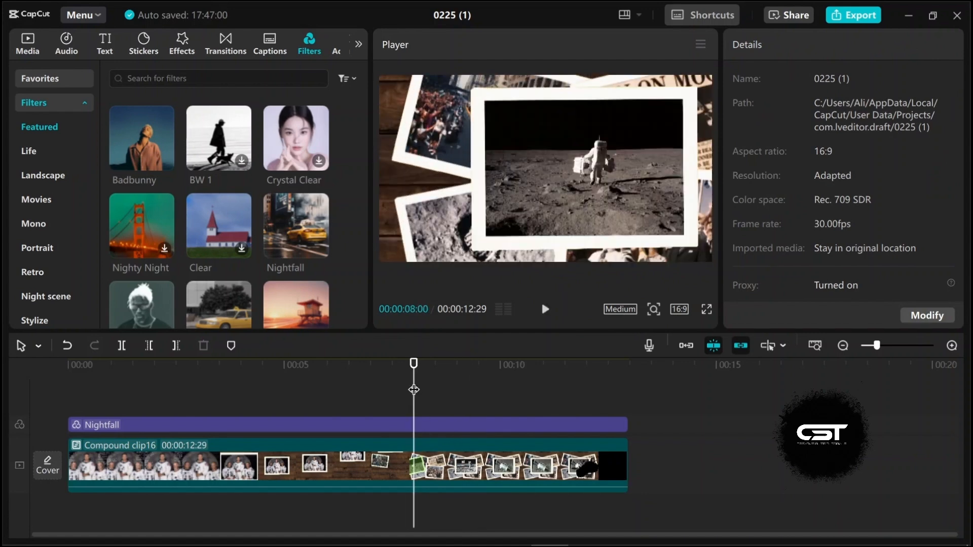
click(424, 466)
key(Left)
key(Left)
drag(650, 215, 610, 211)
click(357, 416)
key(space)
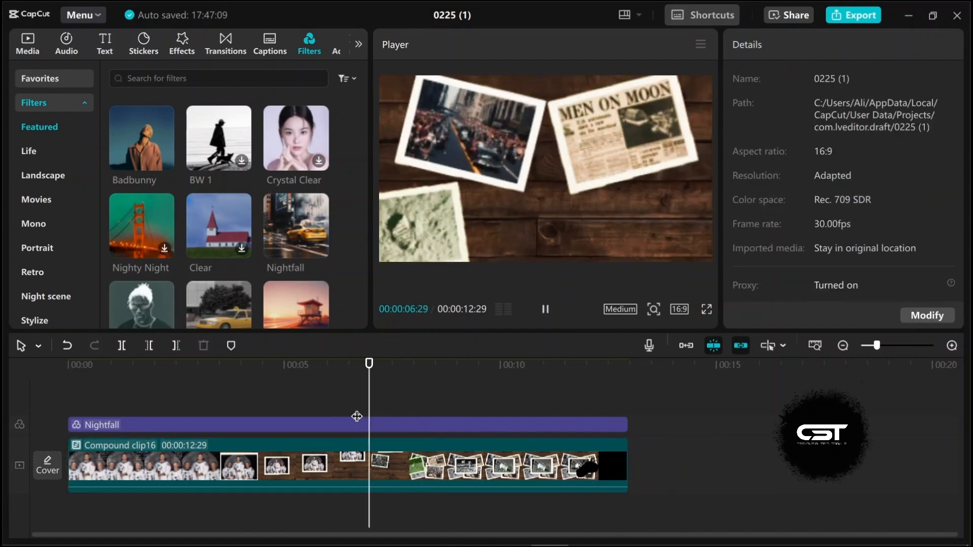
Step: Near 9.7 seconds set the compound clip's scale to 97% and nudge the framing down slightly, then preview
click(354, 421)
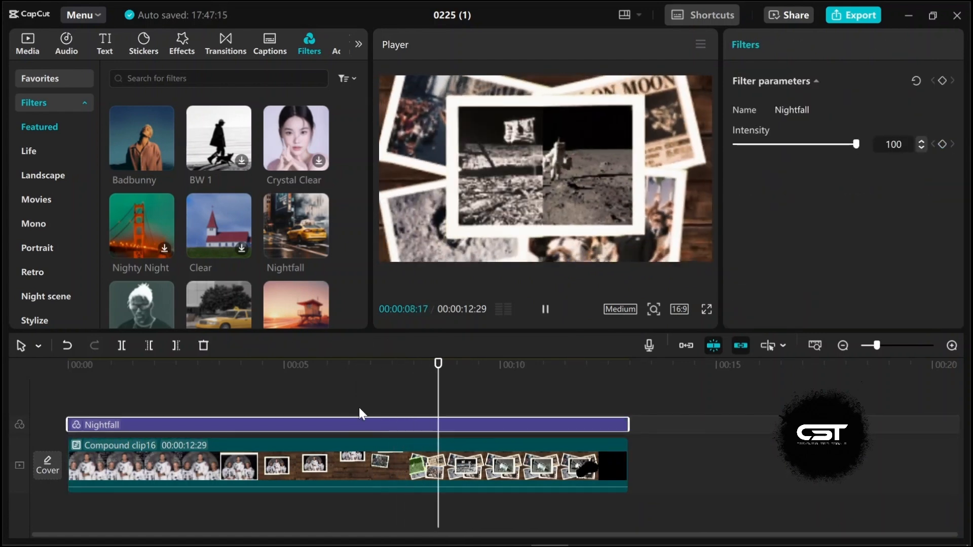
key(space)
click(474, 485)
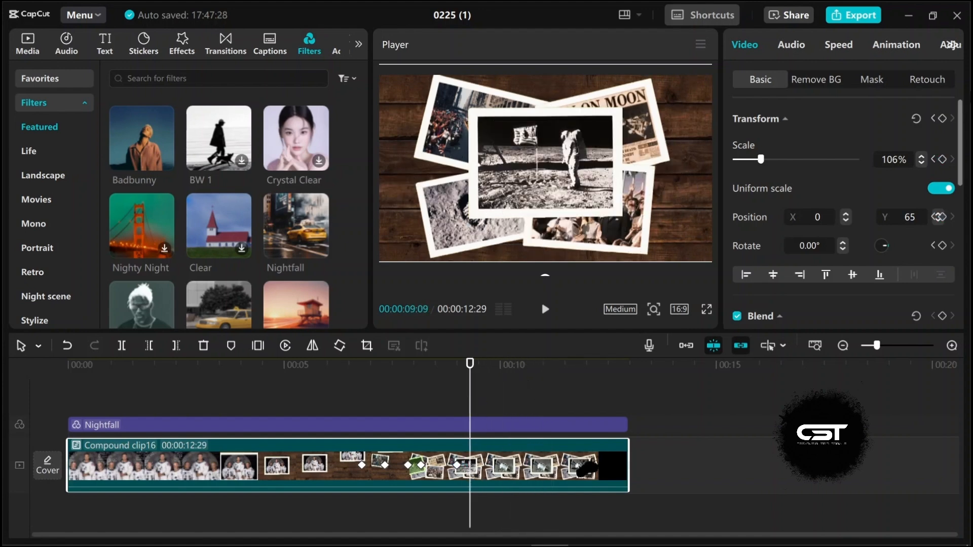
drag(760, 160, 758, 160)
triple_click(923, 155)
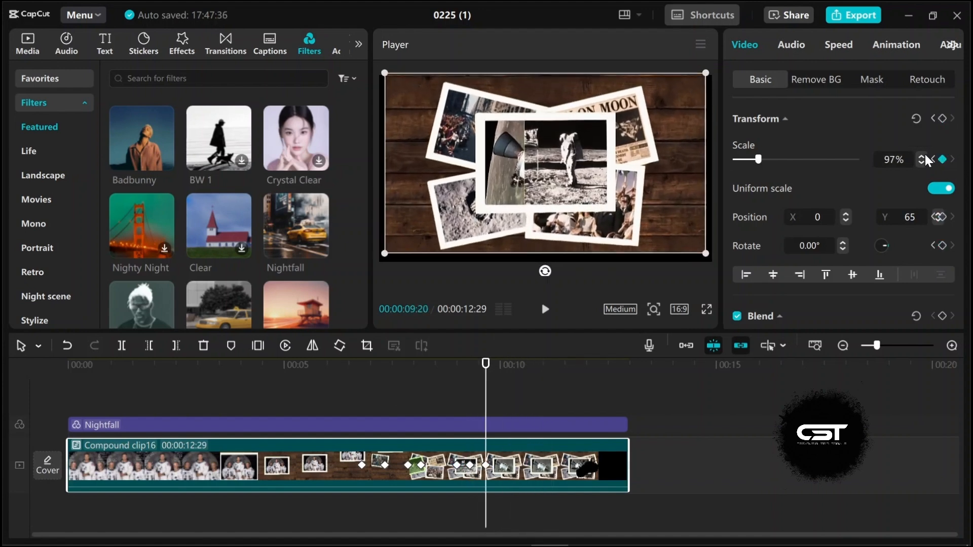
triple_click(923, 156)
drag(625, 163, 626, 168)
click(457, 413)
key(space)
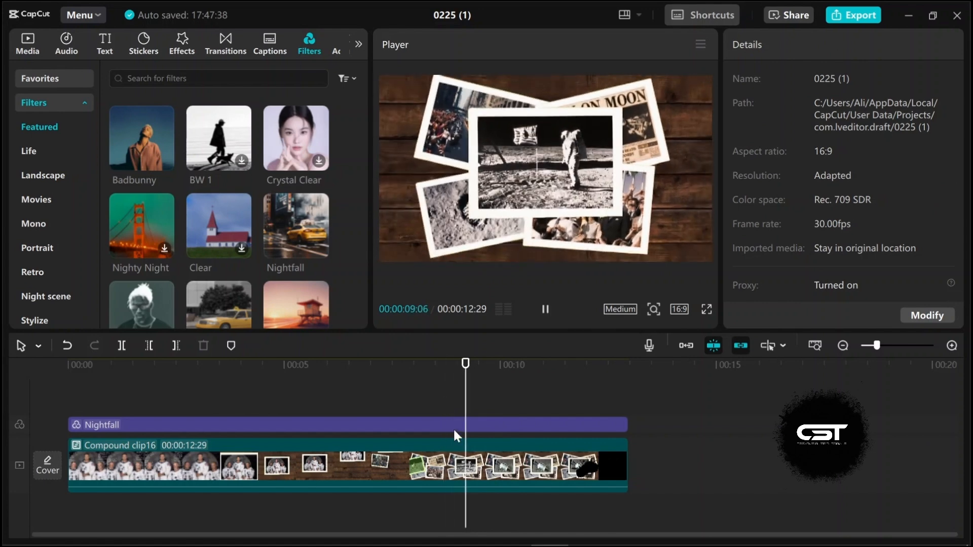
Step: Delete the compound clip's keyframe near 9.3 seconds and scrub through the surrounding section
click(470, 474)
key(Delete)
click(453, 408)
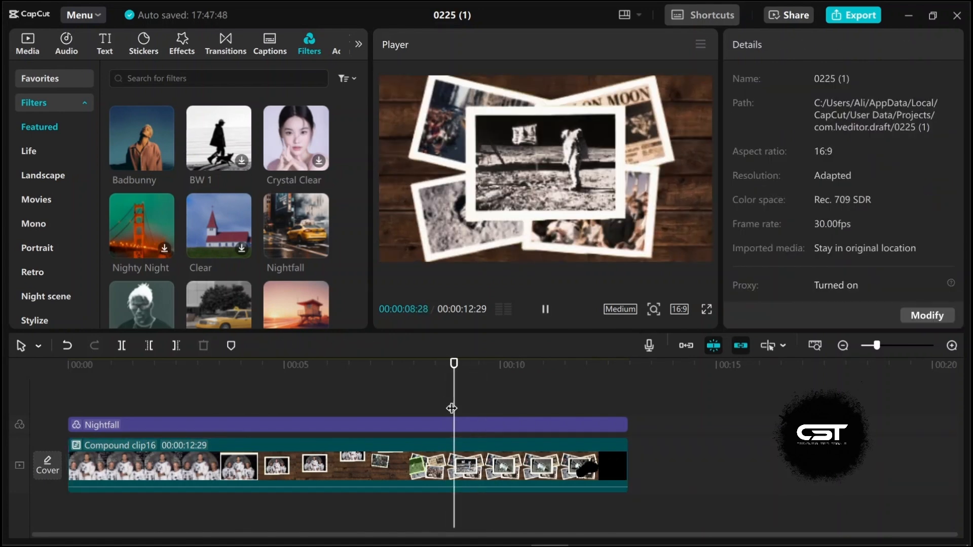
drag(453, 408, 485, 445)
click(488, 450)
drag(484, 375, 467, 407)
click(371, 404)
Step: Open the clip's keyframe curve lanes, expand the Scale curve and apply an ease preset to its first keyframe
right_click(383, 464)
click(451, 490)
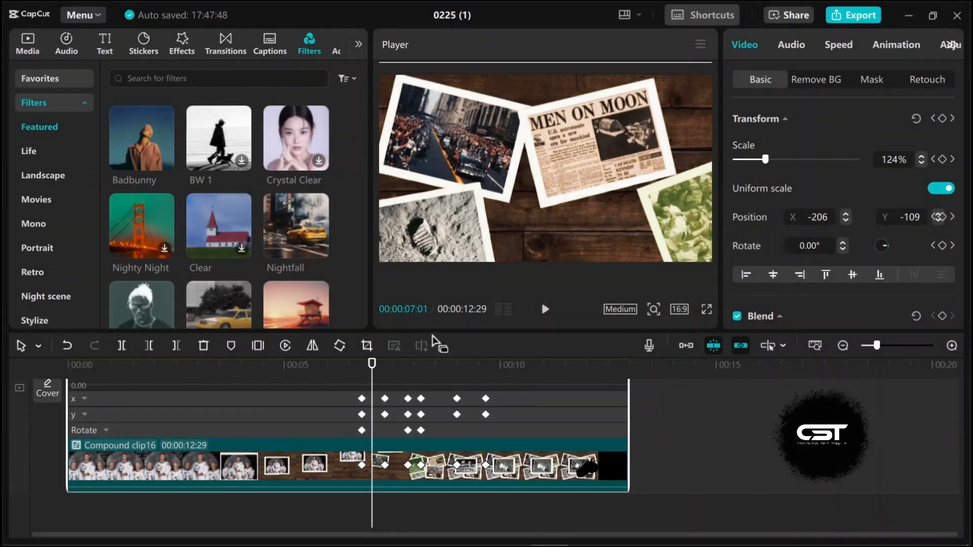
drag(435, 332, 437, 253)
click(384, 332)
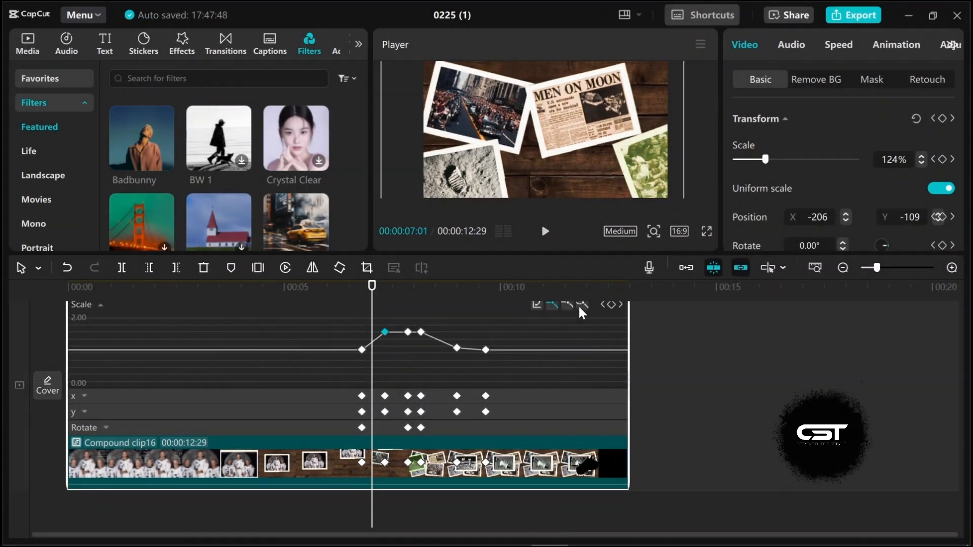
click(582, 305)
Step: Apply ease presets to the Scale keyframes near 7.9 and 9 seconds on the Scale curve
scroll(381, 364, up, 1)
drag(418, 350, 395, 350)
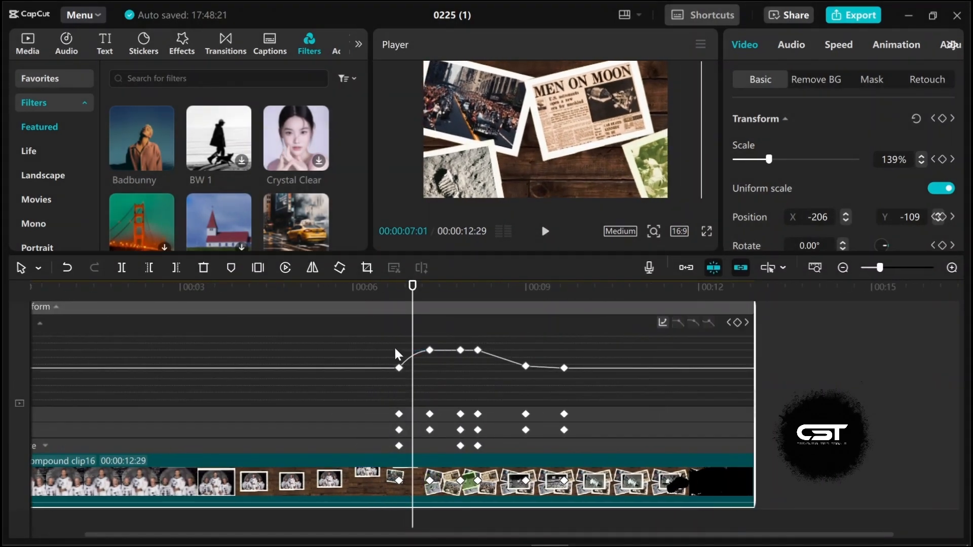
drag(414, 292, 433, 301)
click(770, 307)
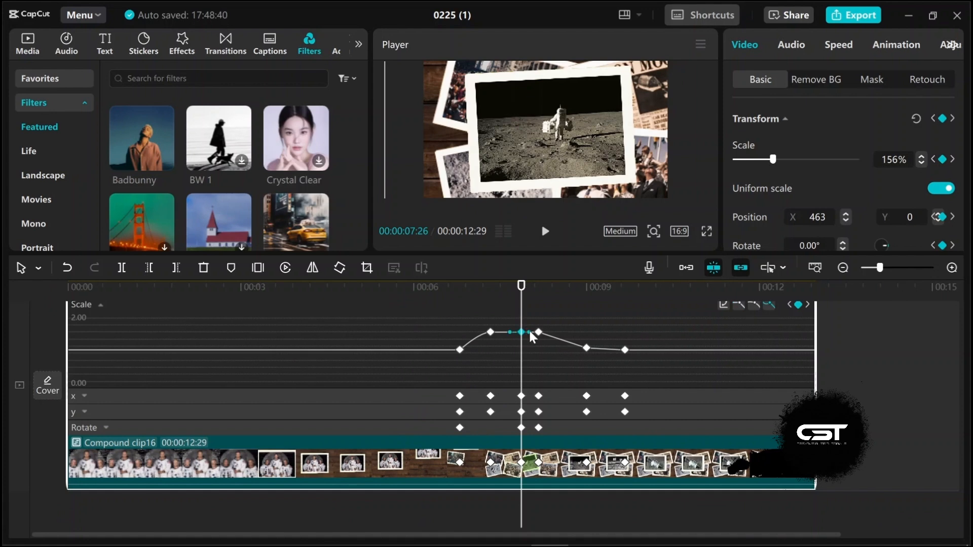
drag(523, 293, 591, 302)
click(586, 348)
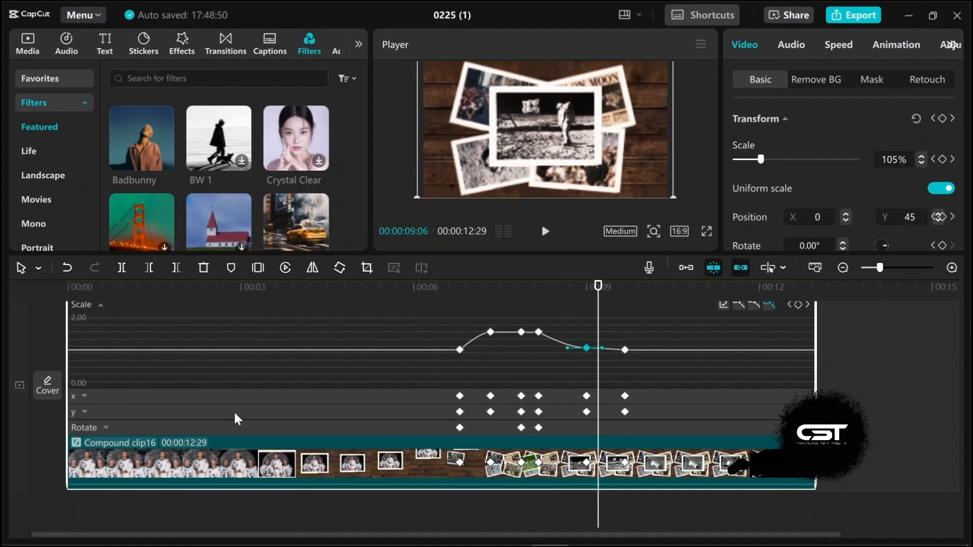
Step: Open the X position curve and apply ease presets to its keyframes, then preview the motion
click(100, 306)
click(84, 396)
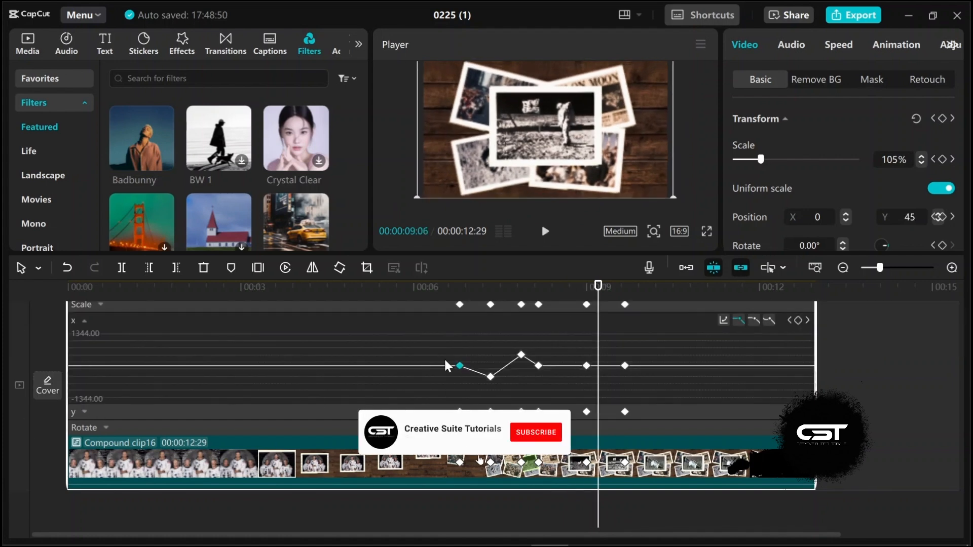
right_click(462, 367)
click(576, 372)
click(490, 377)
click(769, 321)
click(521, 355)
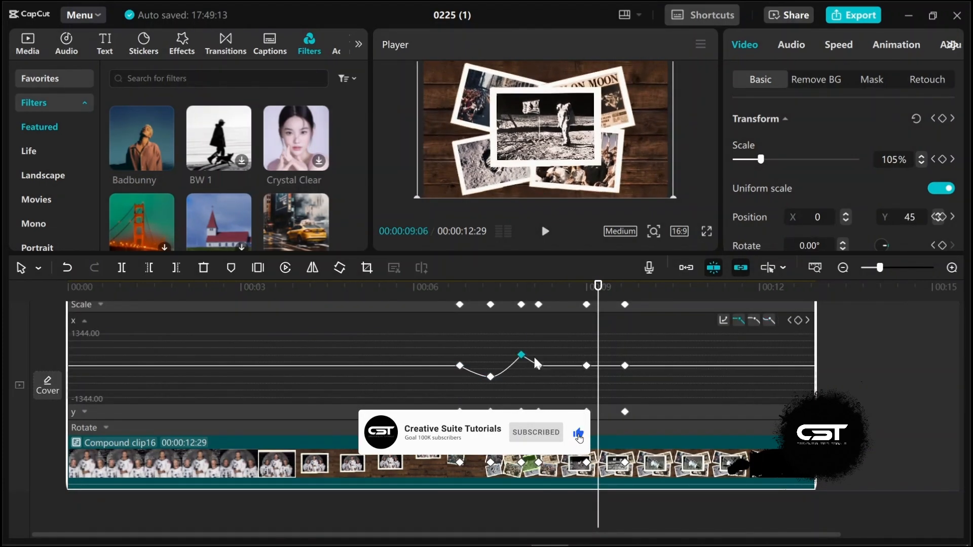
click(769, 321)
click(538, 366)
click(768, 321)
drag(598, 294, 473, 315)
key(space)
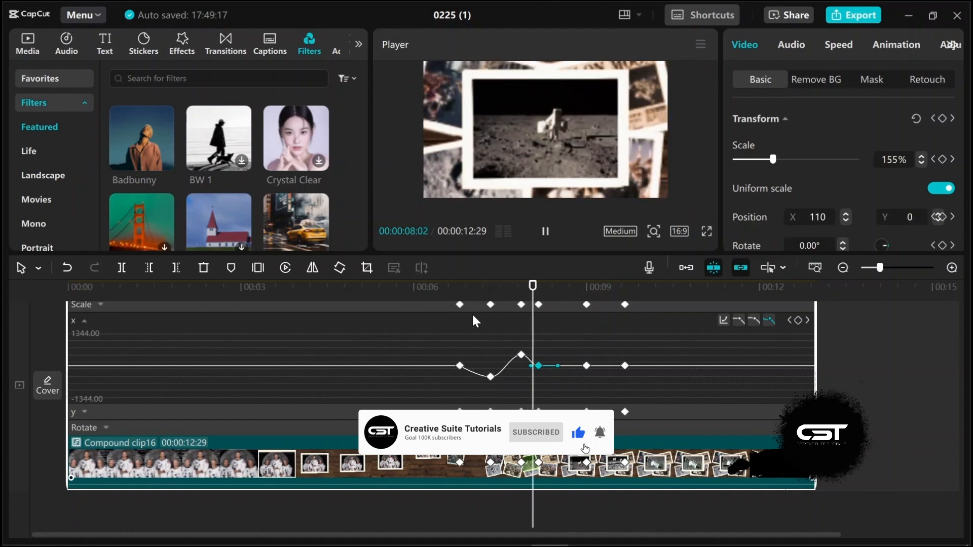
key(space)
Step: Apply ease presets to the X keyframes near 9 and 8.3 seconds and preview again
click(587, 365)
click(769, 320)
click(538, 366)
click(770, 321)
drag(559, 287, 486, 300)
key(space)
key(space)
Step: Open the Y position curve, apply ease presets to all its keyframes, preview, and collapse the curve lanes
click(84, 321)
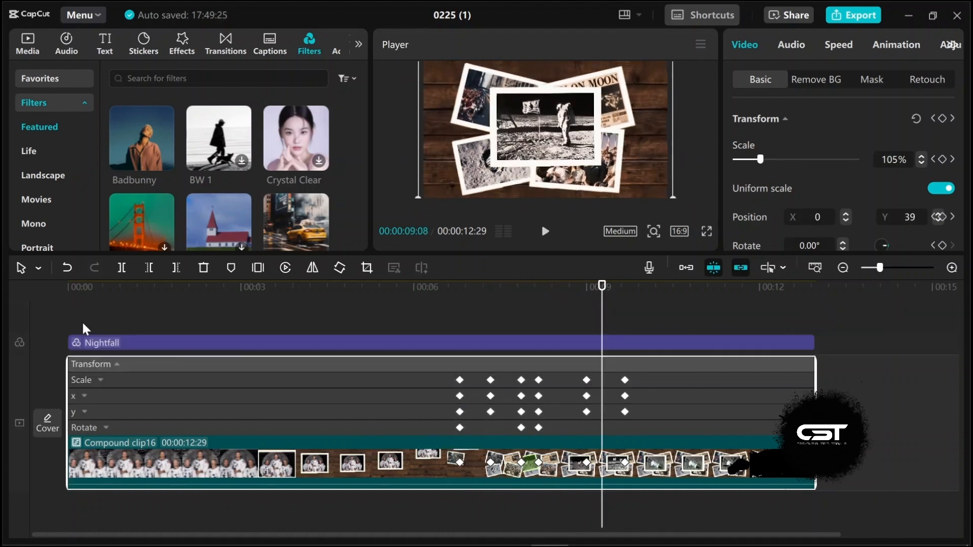
click(85, 412)
click(490, 402)
click(772, 336)
click(521, 366)
click(769, 336)
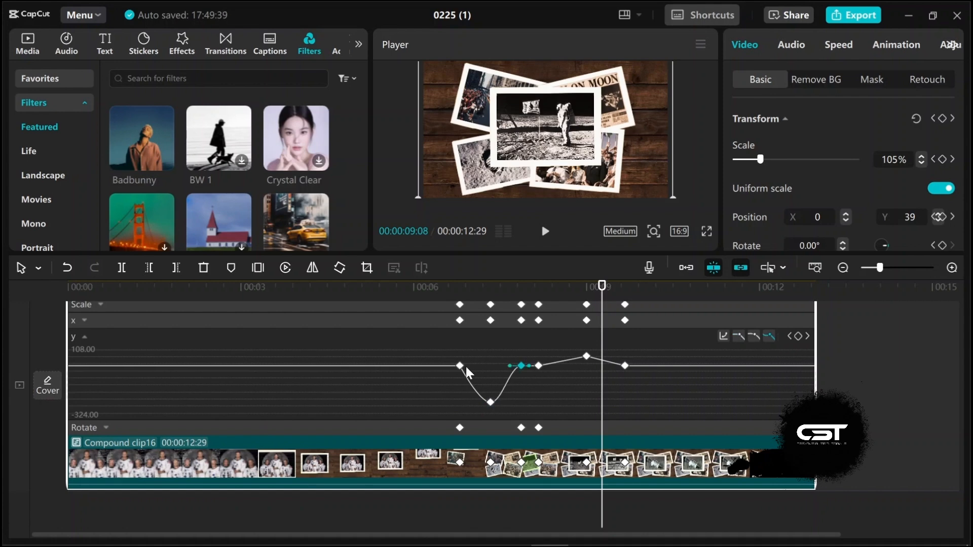
click(459, 366)
click(768, 337)
click(538, 366)
click(769, 336)
click(587, 356)
click(769, 337)
click(625, 366)
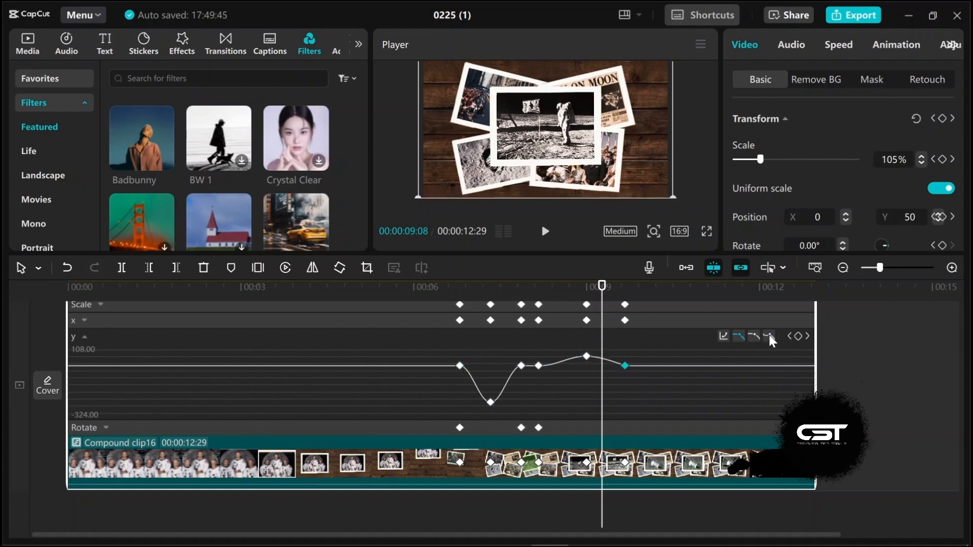
click(769, 337)
drag(481, 288, 448, 305)
key(space)
key(space)
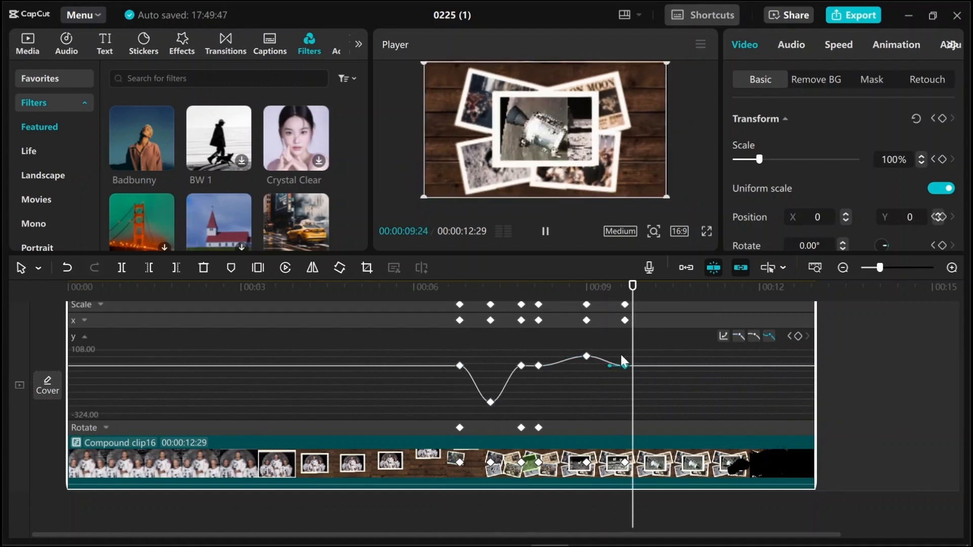
click(84, 337)
click(84, 412)
click(83, 337)
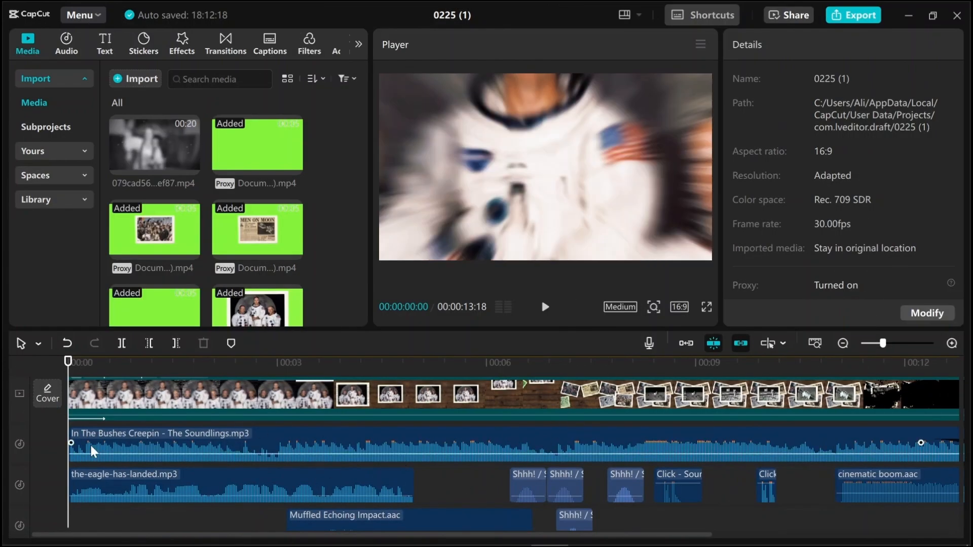
scroll(181, 485, down, 2)
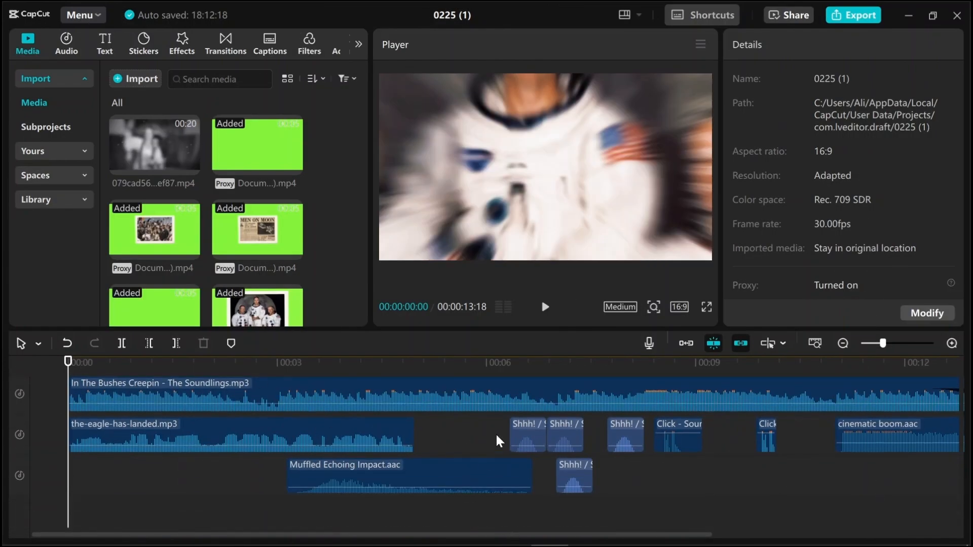